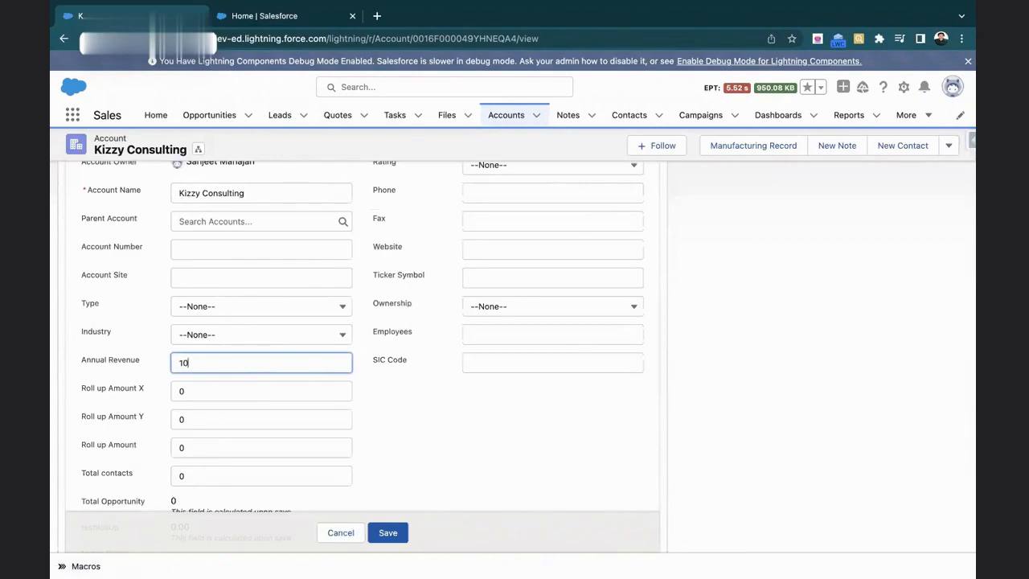
# Save the Kizzy Consulting account with an annual revenue of 1,000,000.
pyautogui.click(388, 532)
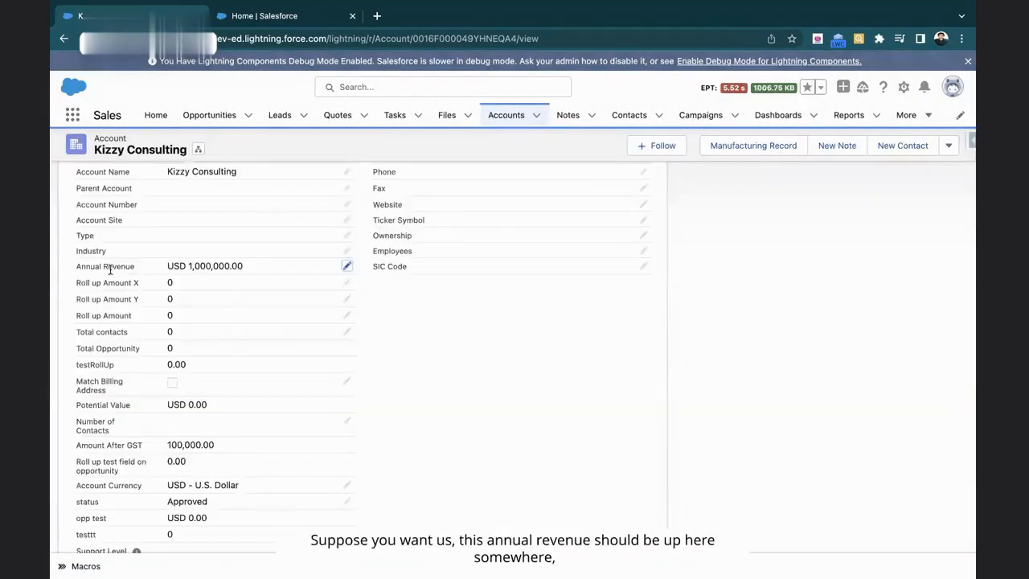
# Examine how the fields are arranged on the Kizzy Consulting account's details page.
pyautogui.scroll(2, 136, 260)
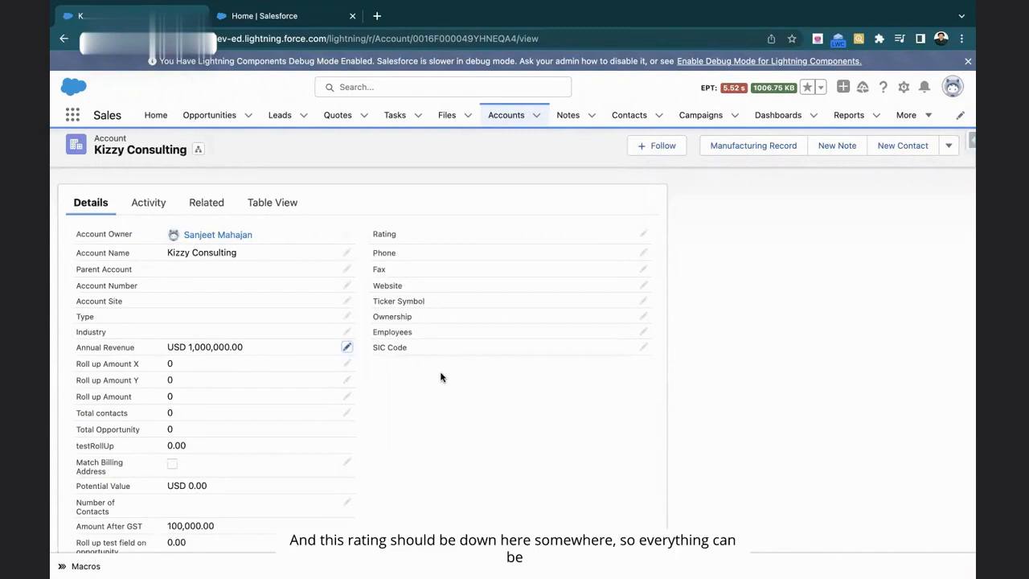
pyautogui.scroll(-5, 441, 377)
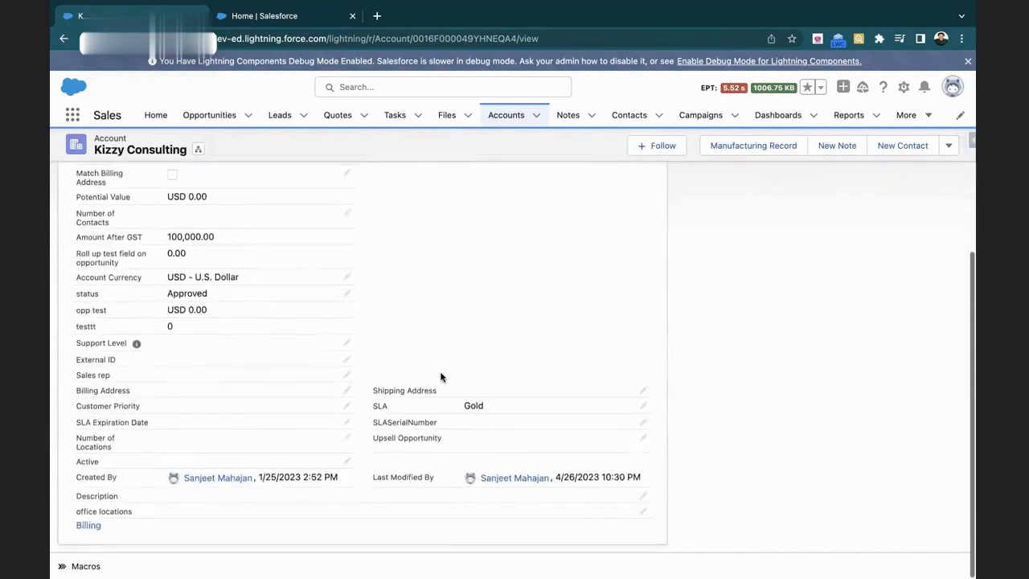
pyautogui.scroll(6, 440, 377)
pyautogui.scroll(-1, 434, 418)
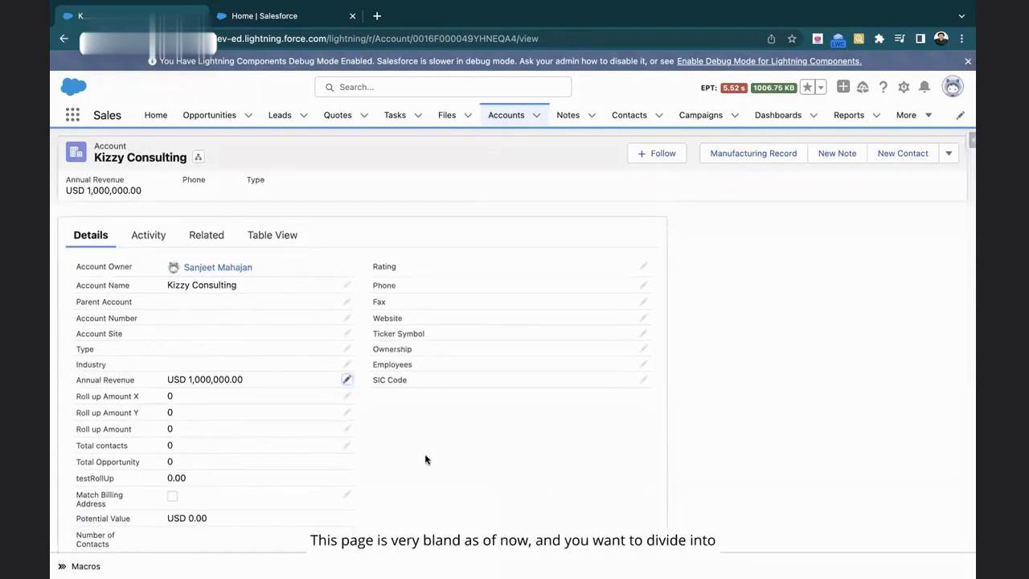
pyautogui.scroll(-7, 424, 459)
pyautogui.scroll(7, 424, 459)
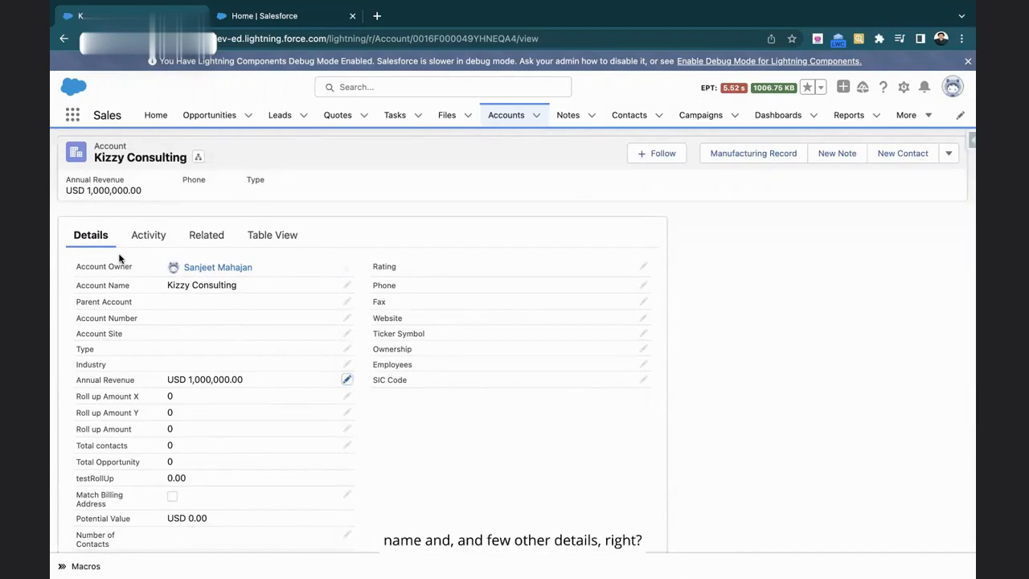
pyautogui.scroll(-8, 119, 257)
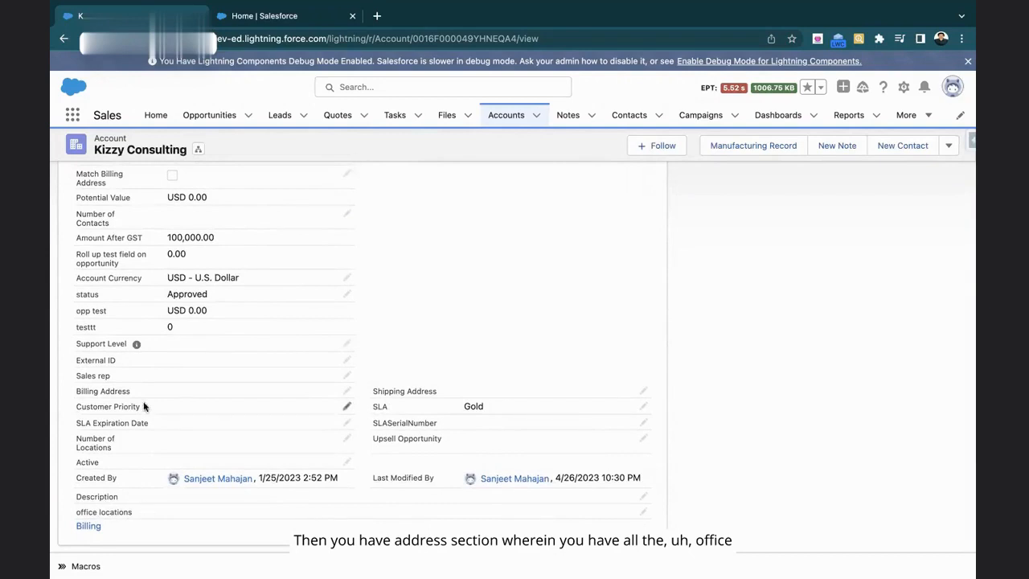
pyautogui.scroll(10, 454, 324)
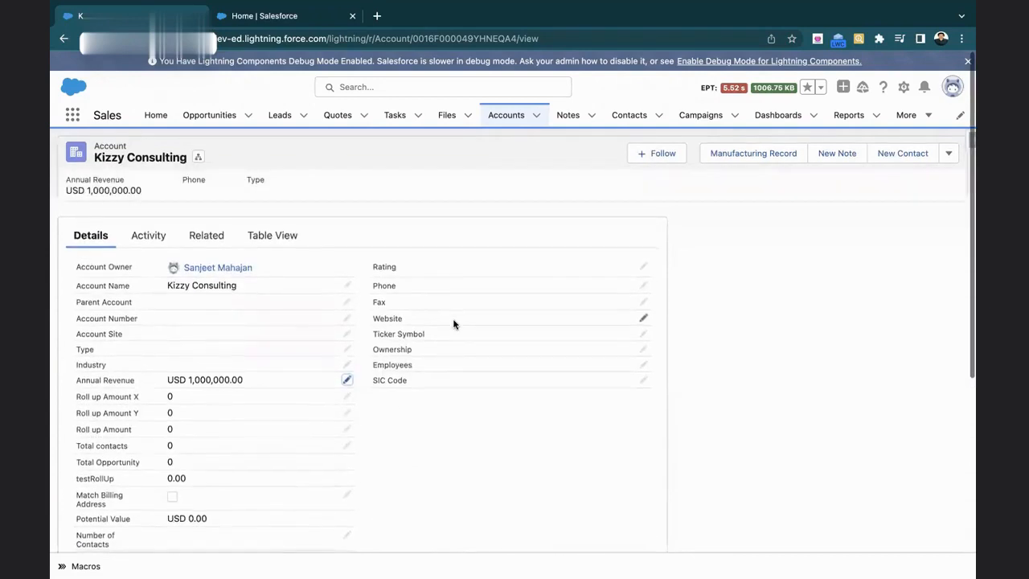
# Find the Account object in Setup's Object Manager and show its page layouts.
pyautogui.click(263, 12)
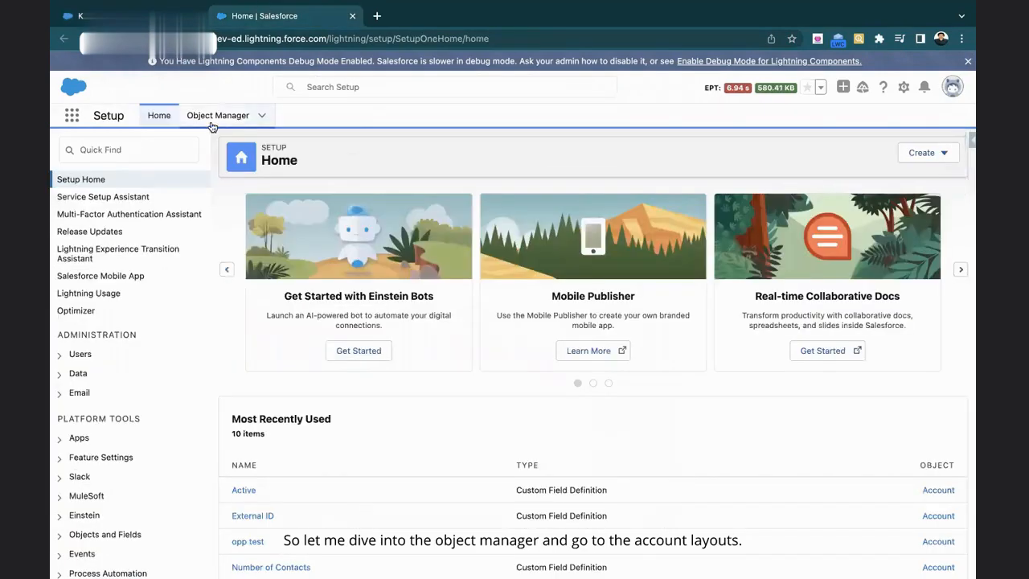
pyautogui.click(215, 122)
pyautogui.click(771, 152)
pyautogui.write('account')
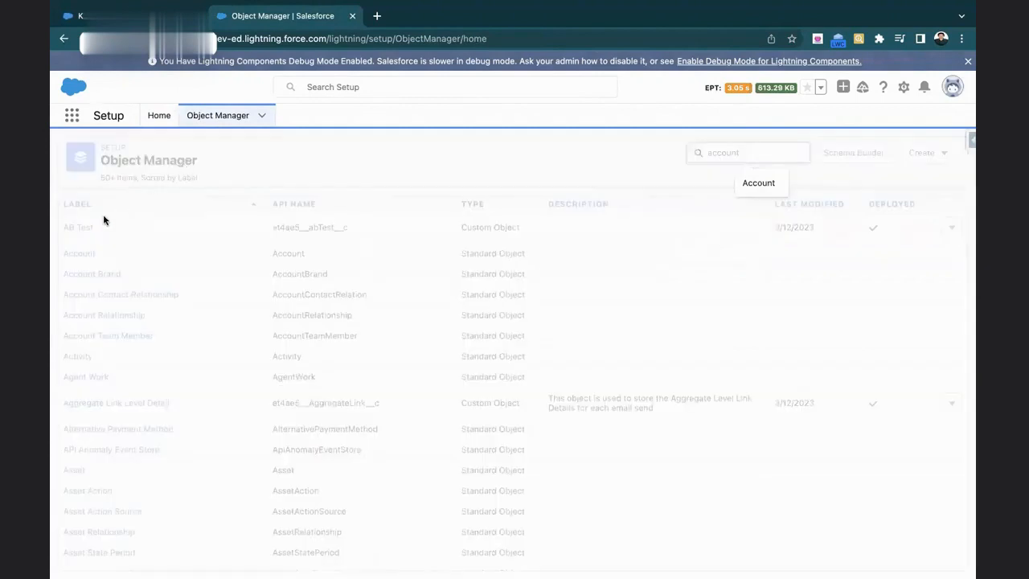
pyautogui.click(90, 225)
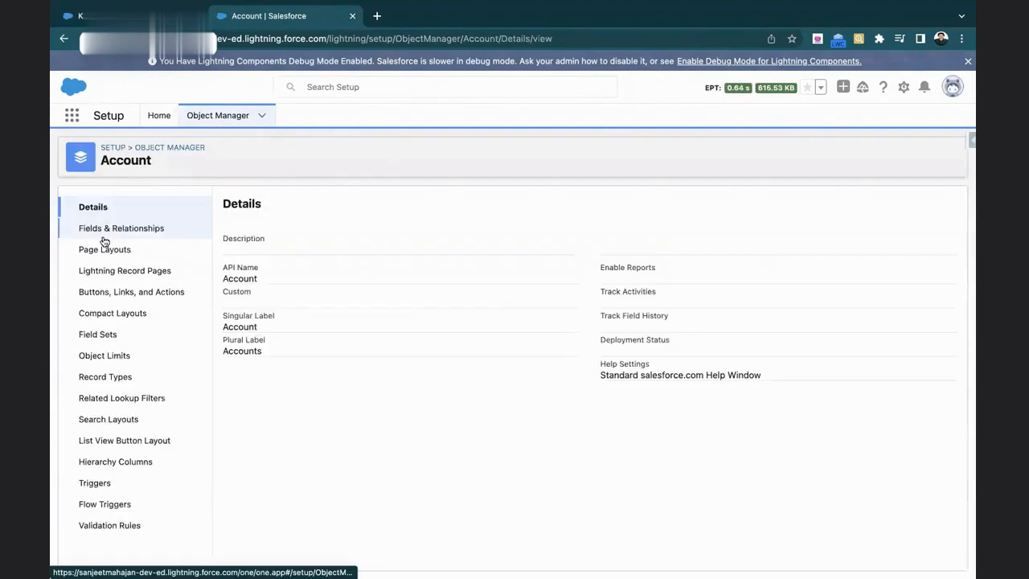
pyautogui.click(107, 249)
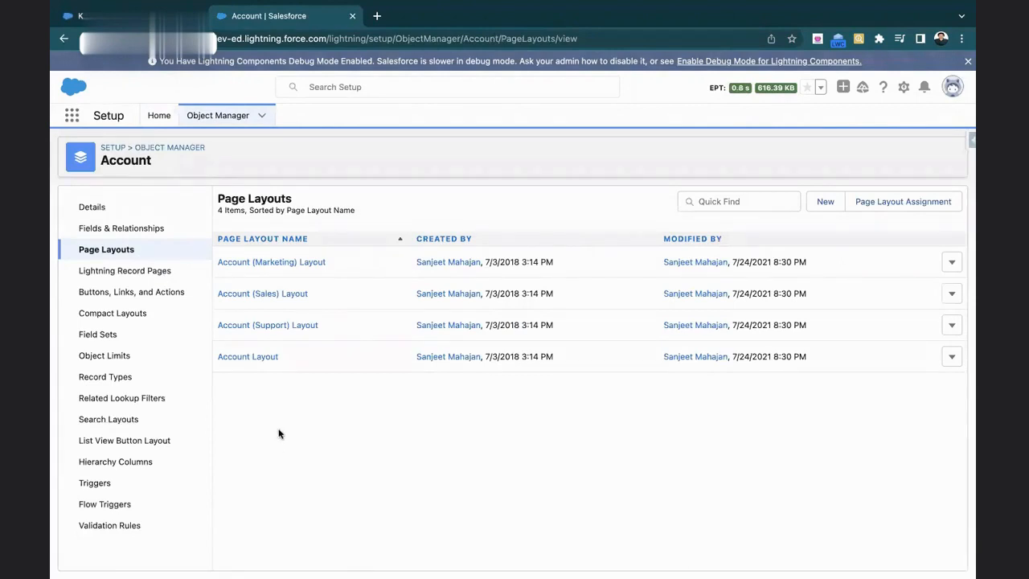
# Open the Account Layout for editing and compare its field arrangement with the account record page.
pyautogui.tripleClick(287, 361)
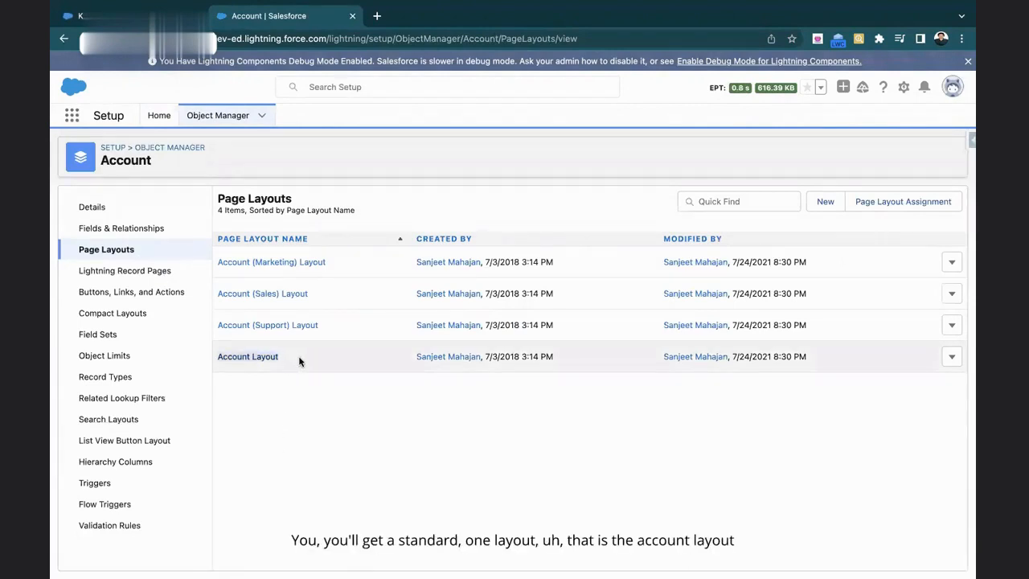
pyautogui.click(328, 427)
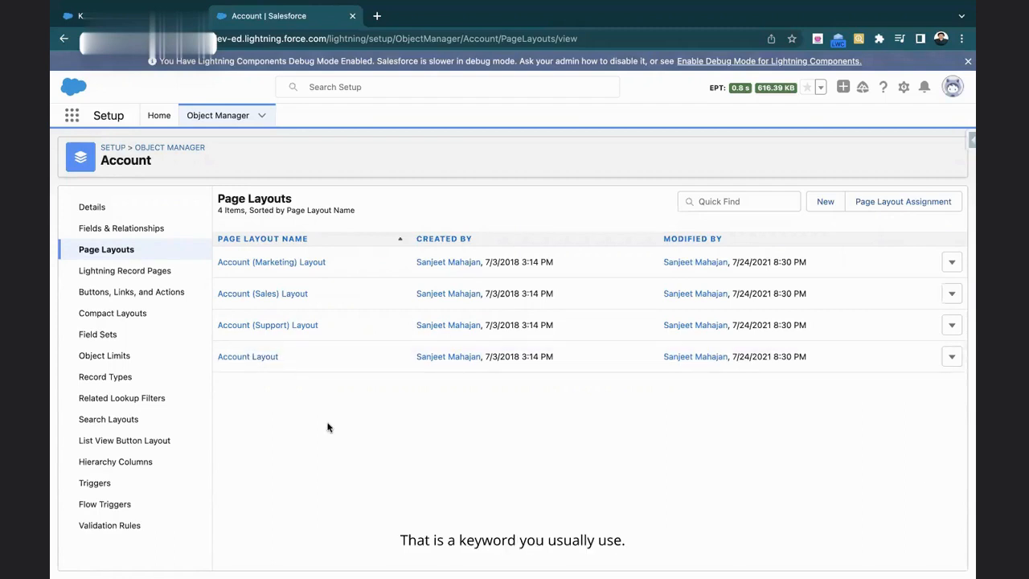
pyautogui.click(249, 357)
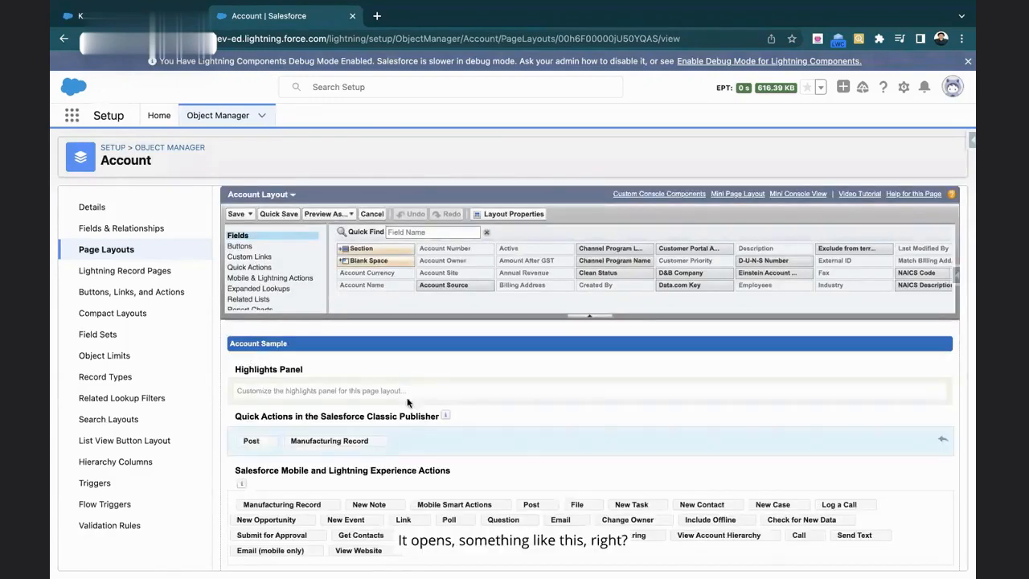
pyautogui.scroll(-10, 470, 434)
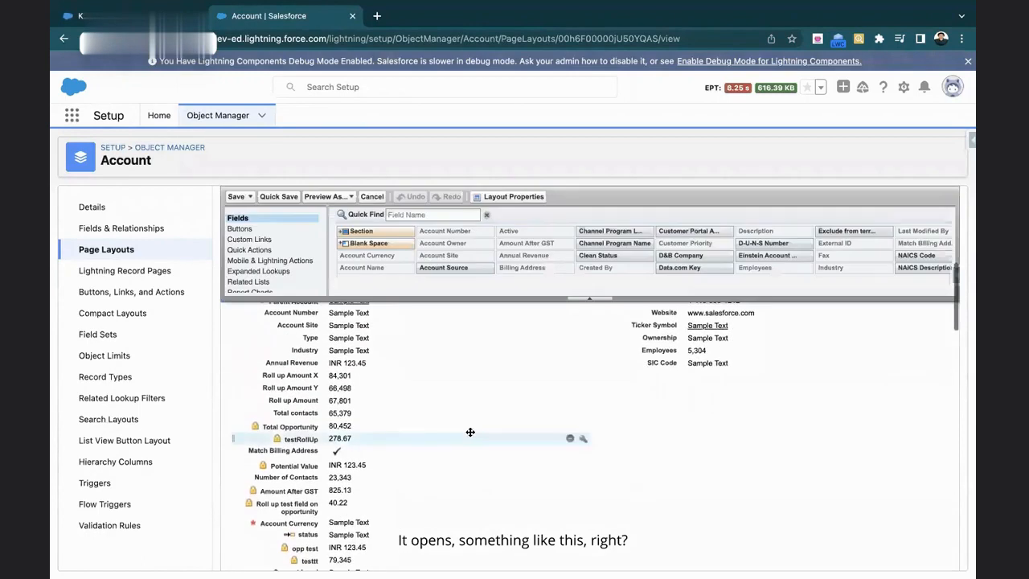
pyautogui.scroll(-2, 471, 432)
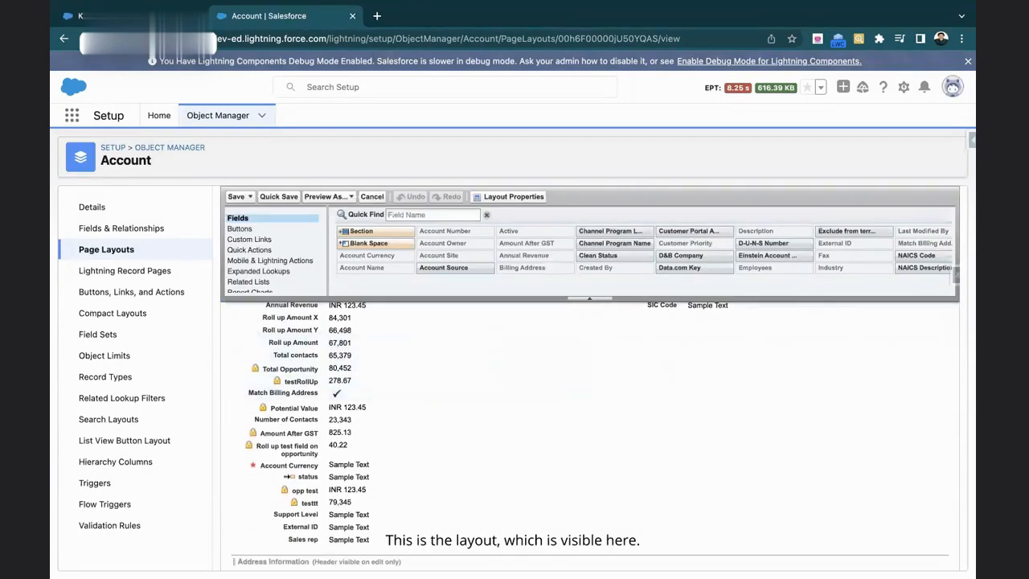
pyautogui.click(136, 16)
pyautogui.scroll(-3, 220, 381)
pyautogui.scroll(3, 220, 382)
pyautogui.click(311, 17)
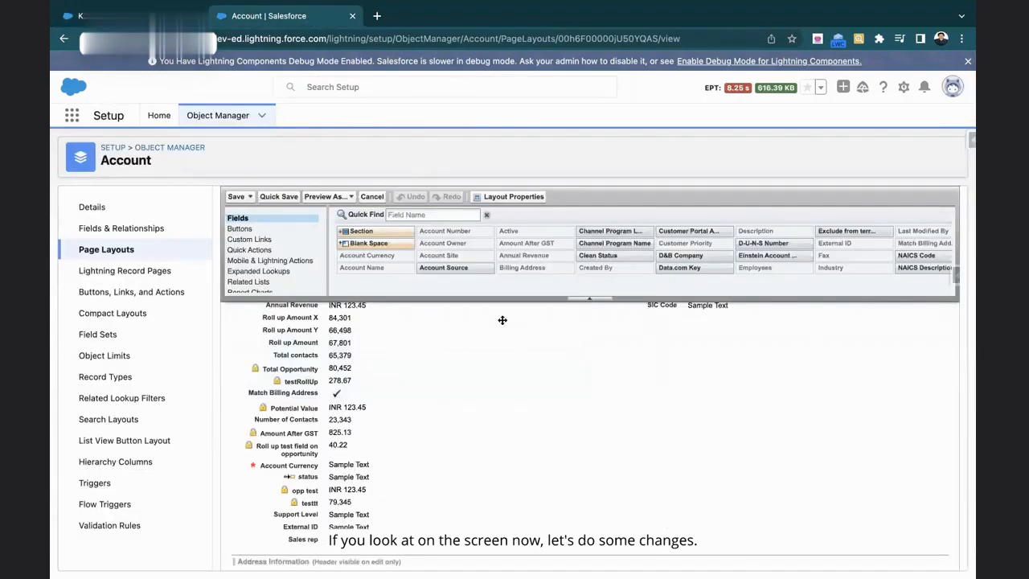
# Move Rating below Account Number and Annual Revenue above Phone in Account Information, and save the layout.
pyautogui.scroll(2, 563, 345)
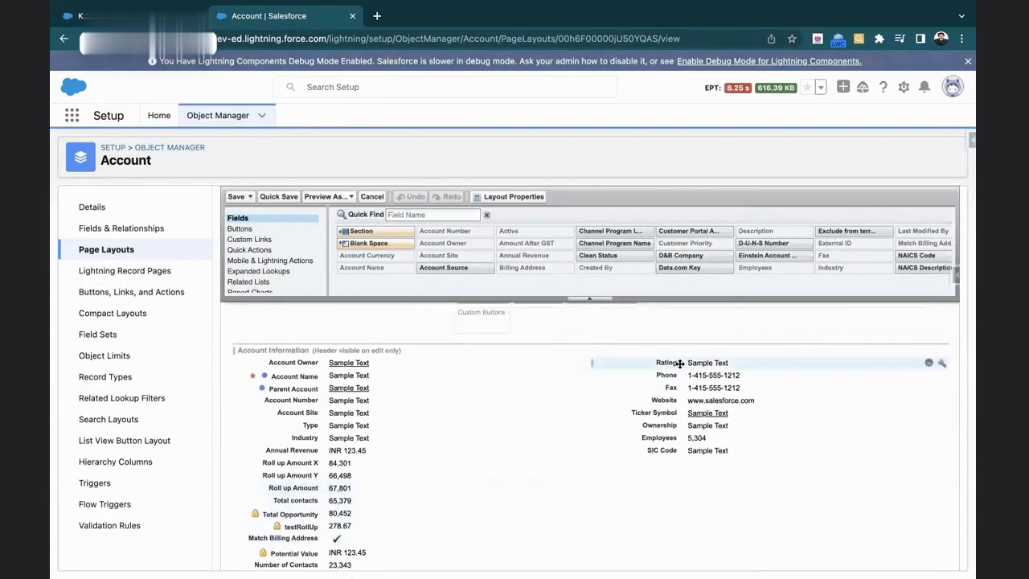
pyautogui.moveTo(680, 363); pyautogui.dragTo(370, 413)
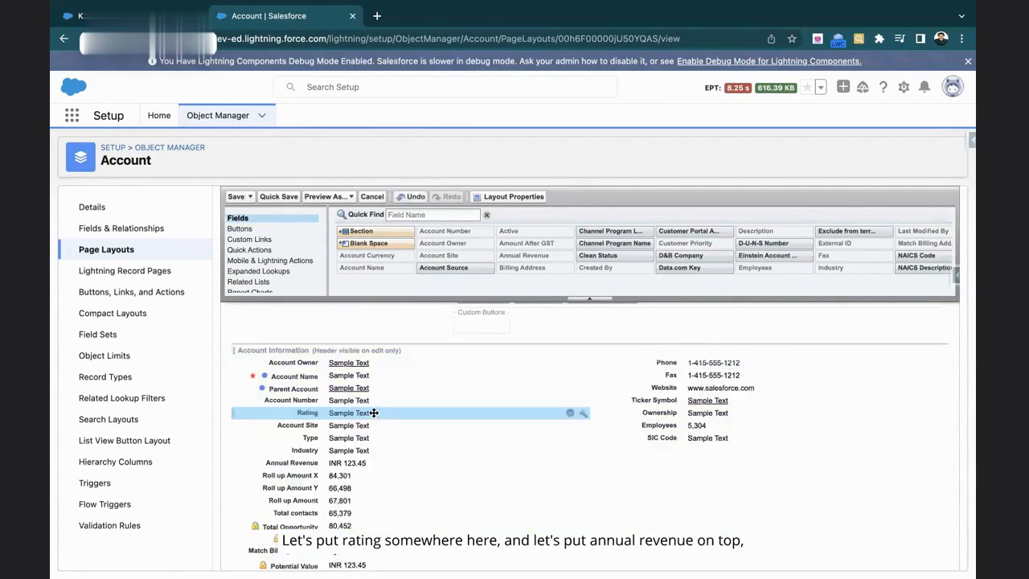
pyautogui.moveTo(316, 462); pyautogui.dragTo(712, 361)
pyautogui.click(278, 197)
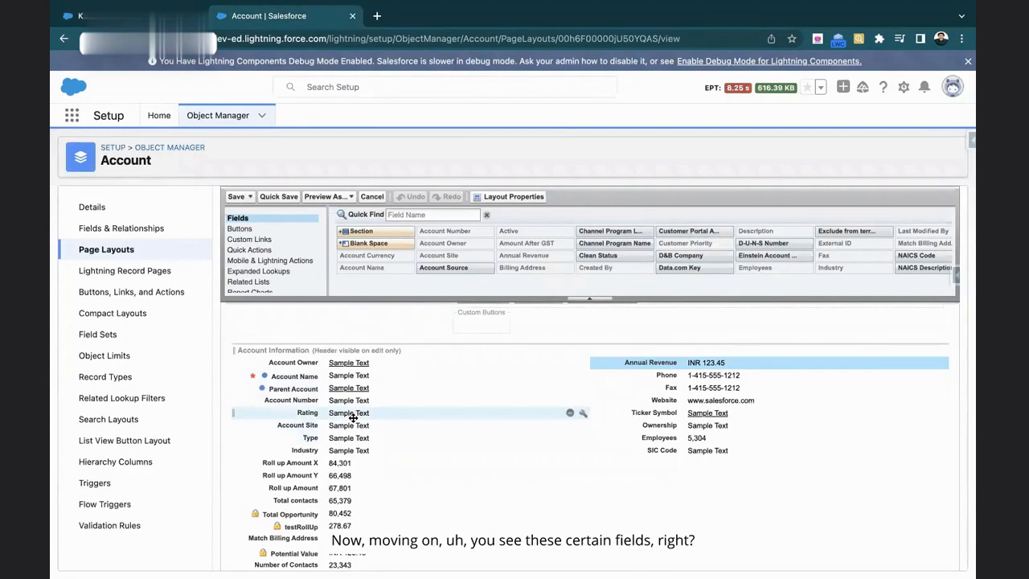
# Remove the Total Opportunity, Potential Value and Created By fields from the account layout.
pyautogui.scroll(-2, 352, 418)
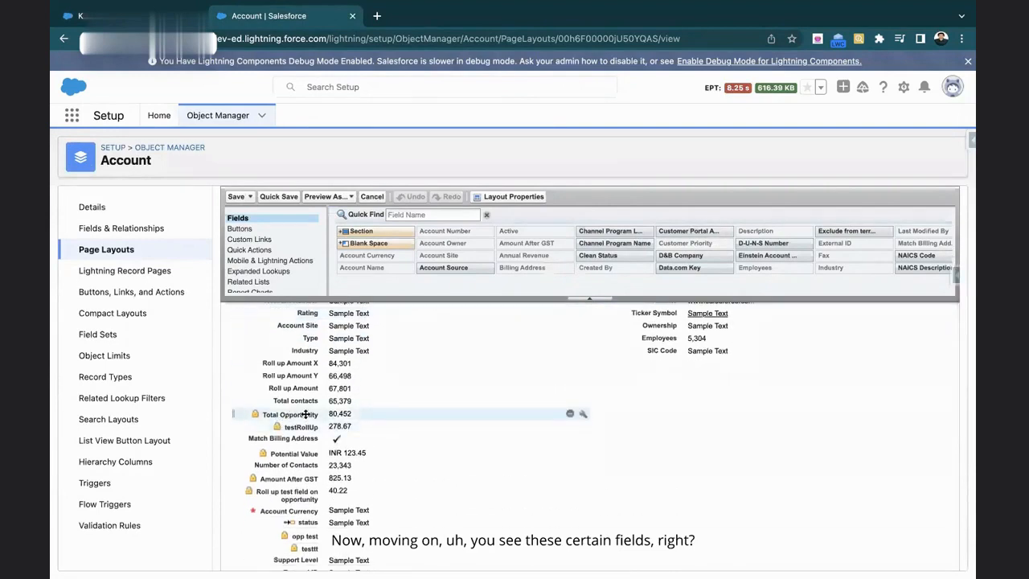
pyautogui.click(570, 415)
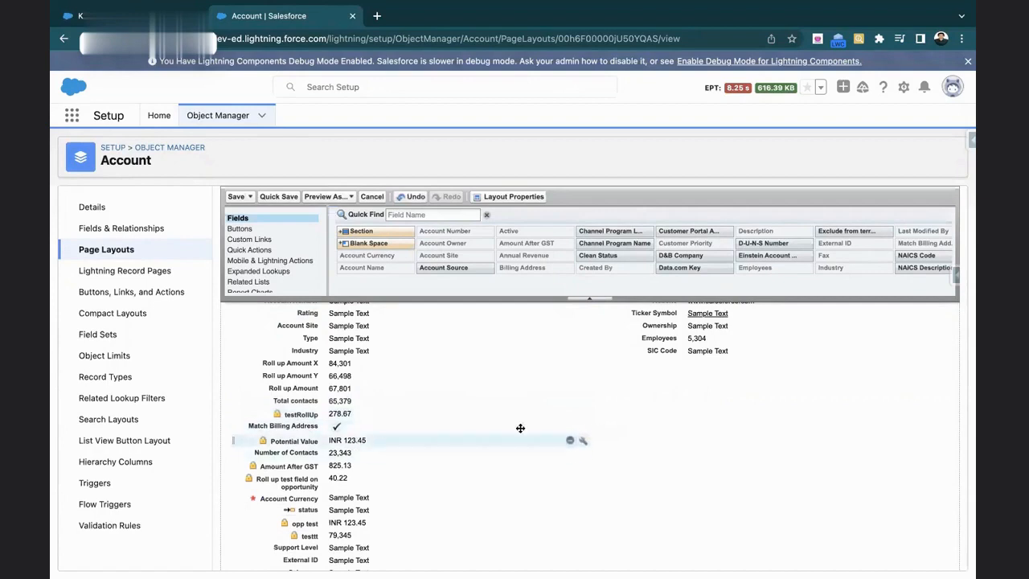
pyautogui.click(570, 439)
pyautogui.scroll(-5, 572, 435)
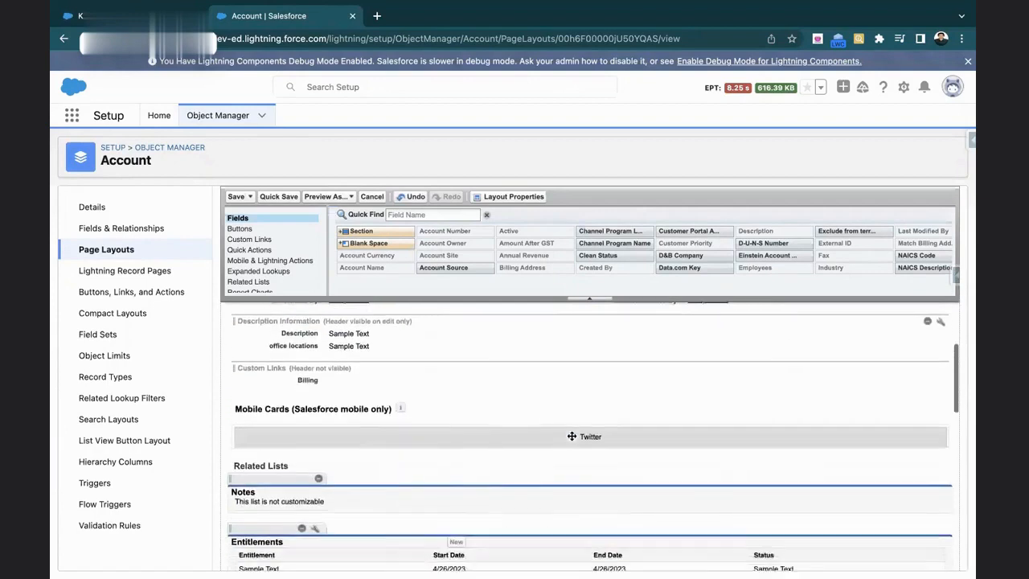
pyautogui.scroll(3, 482, 441)
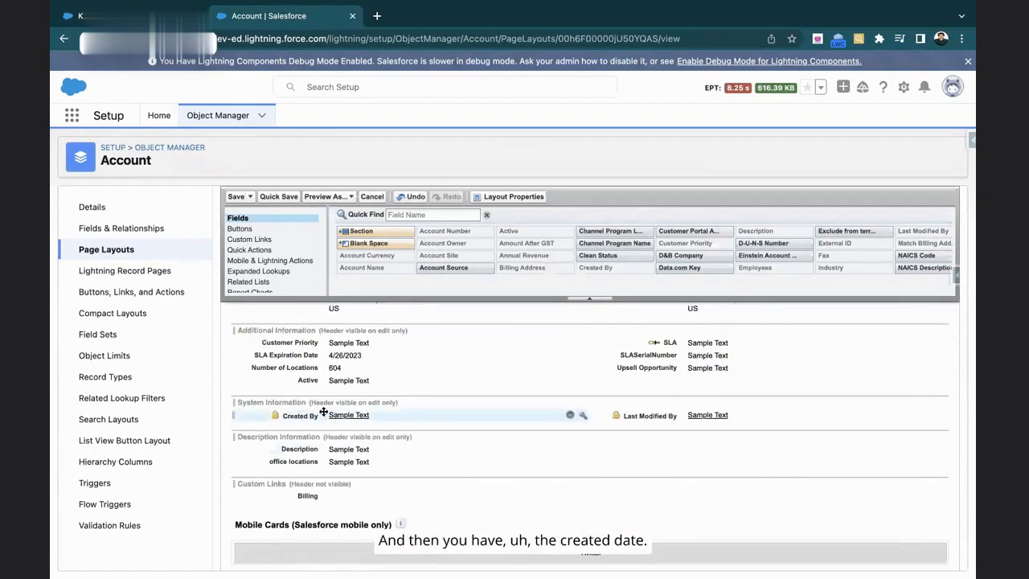
pyautogui.click(569, 417)
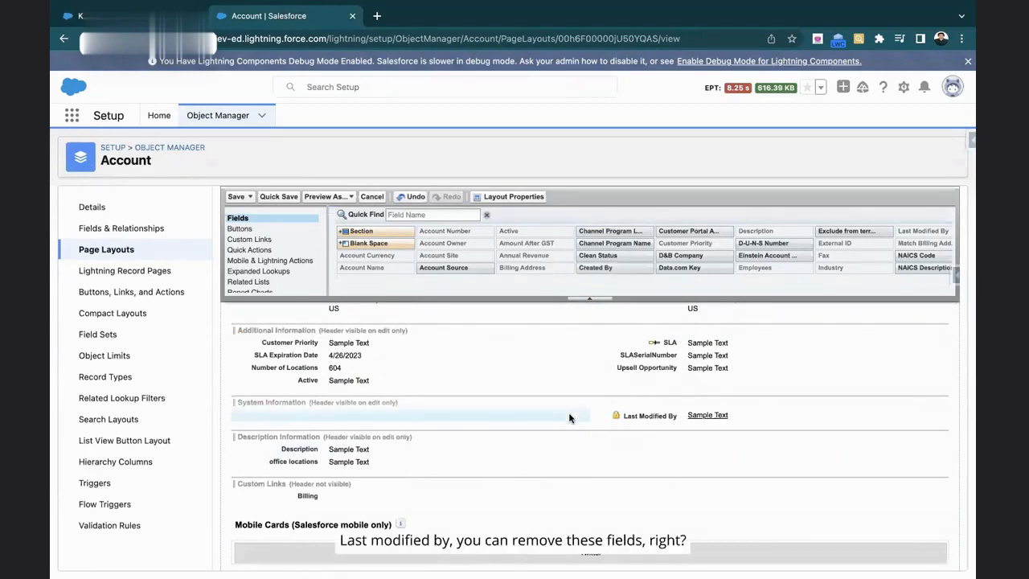
# Locate the already placed Account Currency and Account Name fields in the layout from the field palette.
pyautogui.scroll(15, 400, 440)
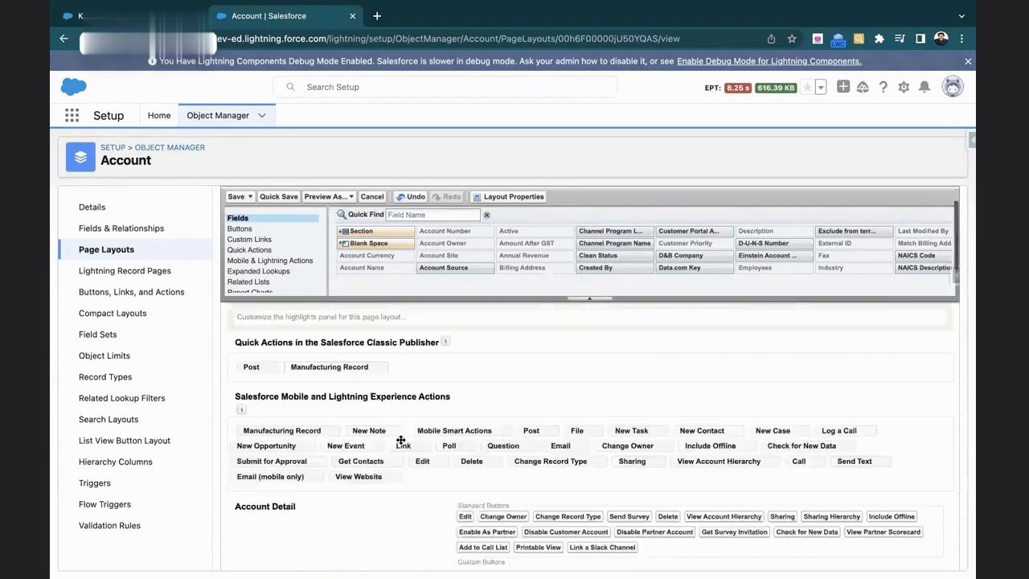
pyautogui.scroll(-3, 430, 291)
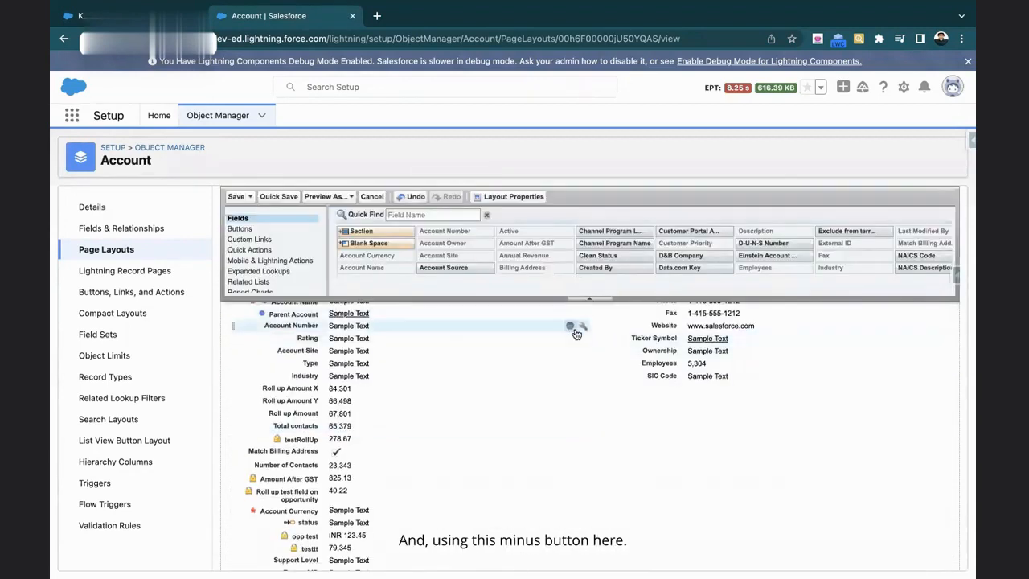
pyautogui.scroll(3, 573, 332)
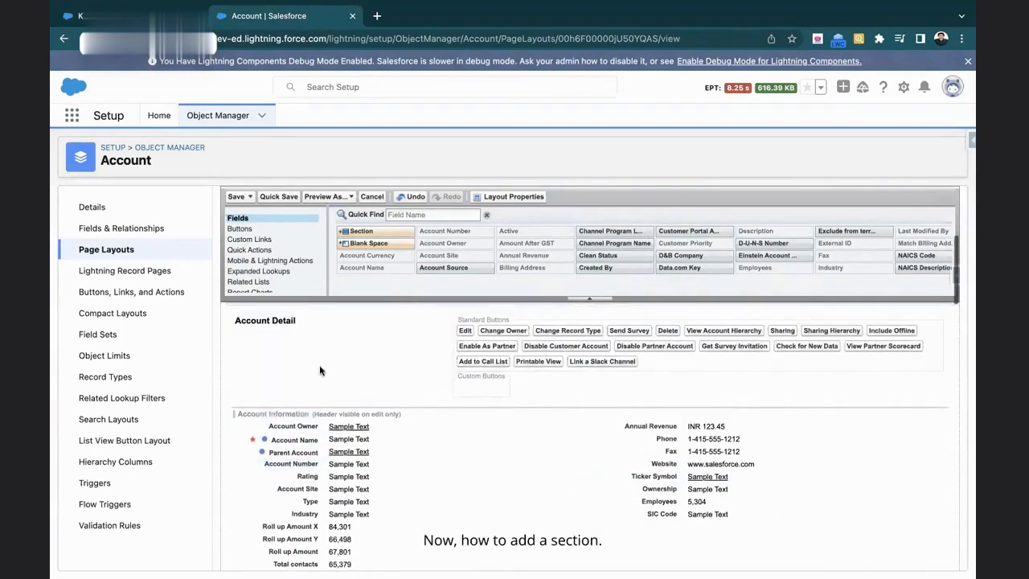
pyautogui.click(406, 214)
pyautogui.write('sec')
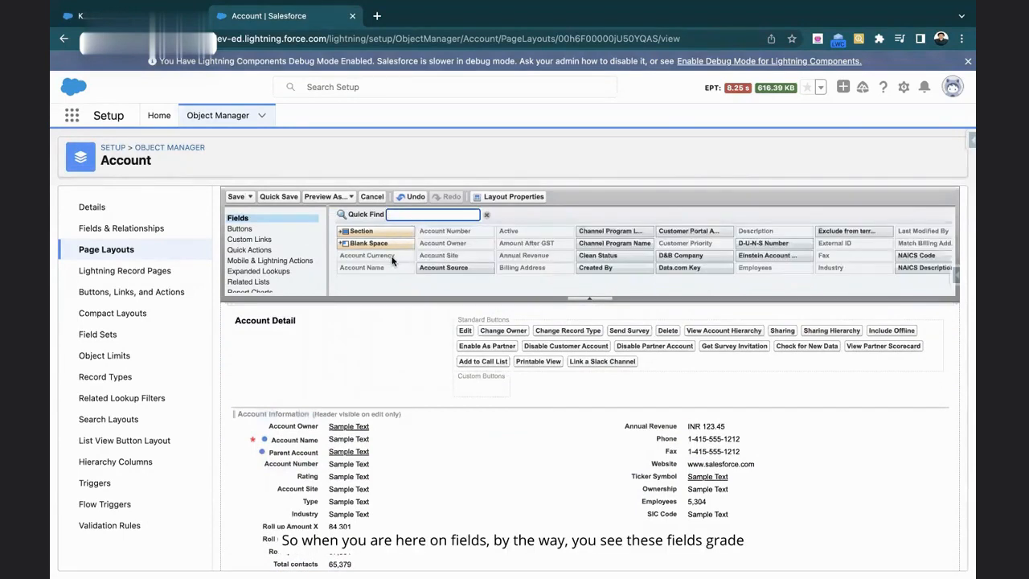
pyautogui.click(392, 257)
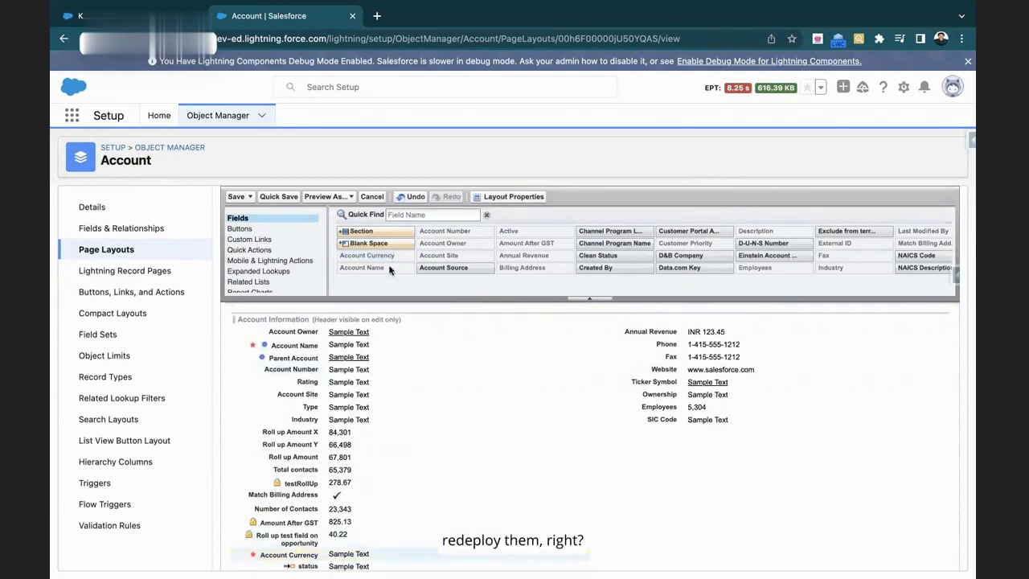
pyautogui.click(389, 269)
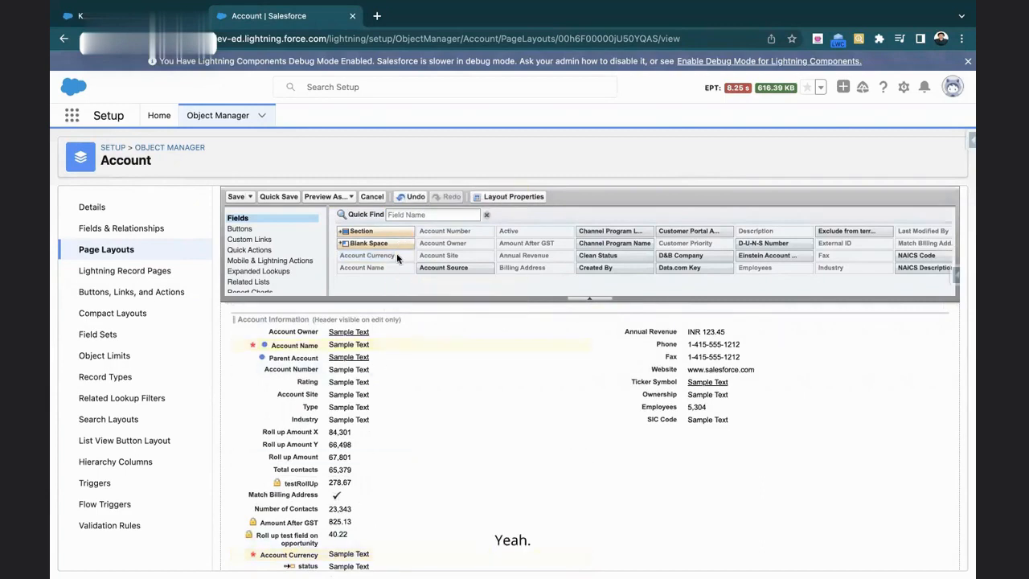
# Add a two-column section named Basic Details above the Account Information section.
pyautogui.click(421, 214)
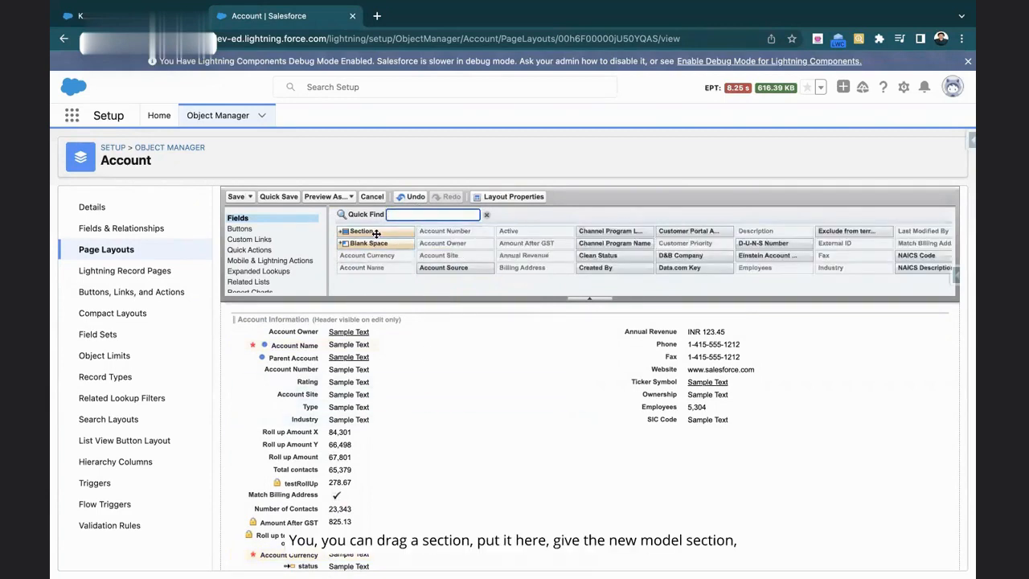
pyautogui.moveTo(361, 231); pyautogui.dragTo(330, 353)
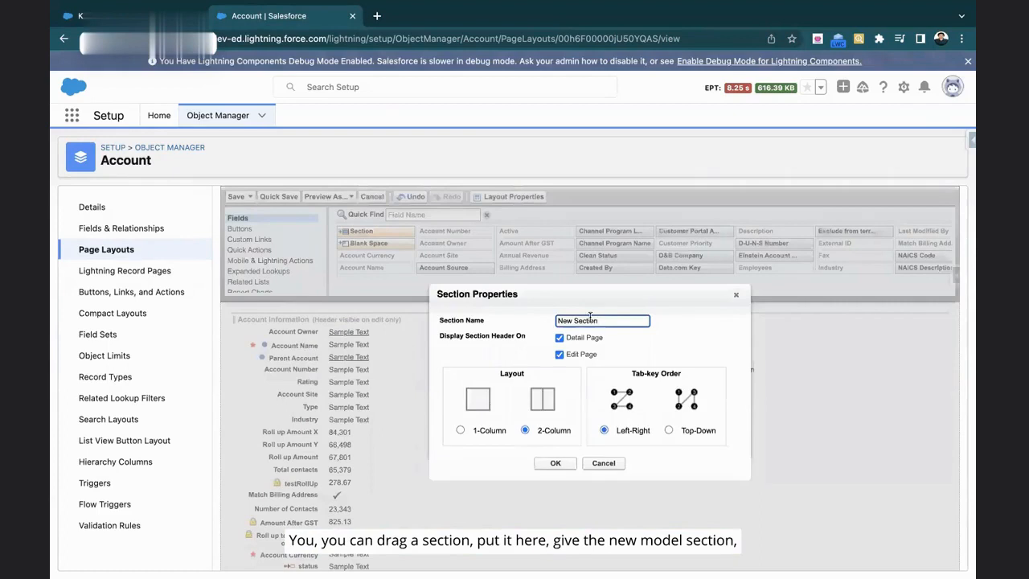
pyautogui.write('b')
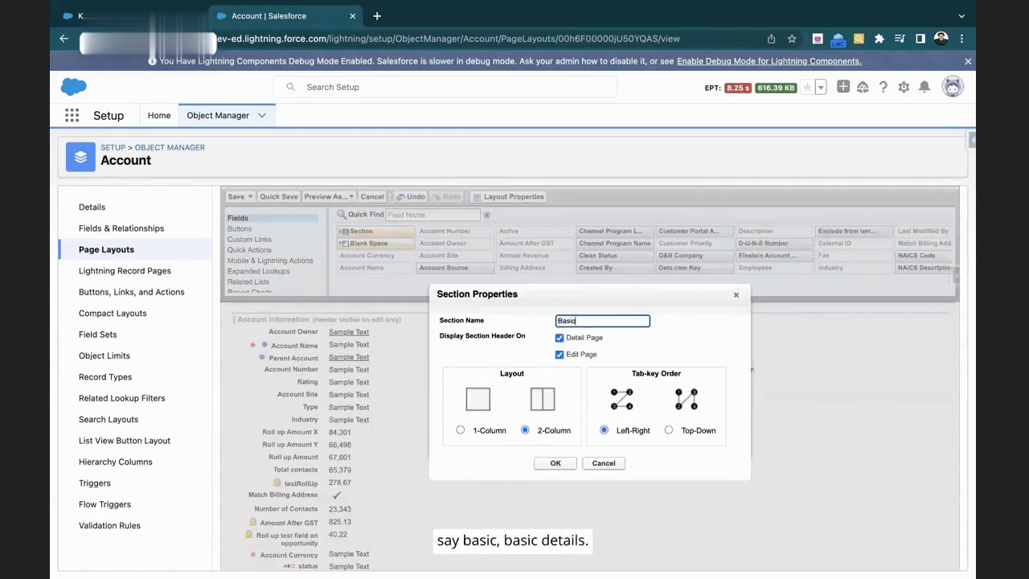
pyautogui.click(560, 463)
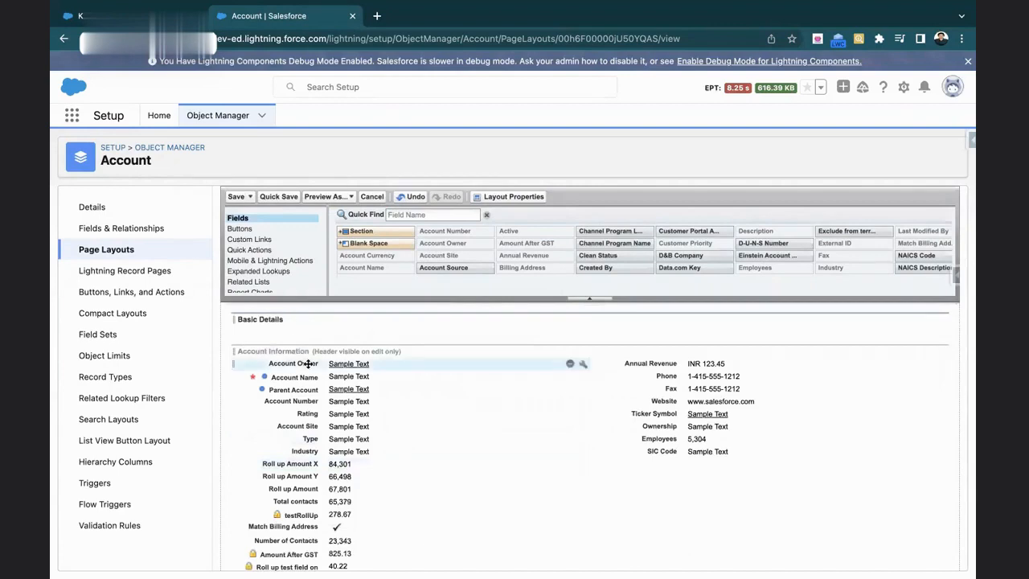
# Move Account Name, Parent Account, Annual Revenue, Website, Phone and Fax into the Basic Details section and save the layout.
pyautogui.moveTo(307, 376); pyautogui.dragTo(326, 331)
pyautogui.moveTo(294, 428); pyautogui.dragTo(349, 391)
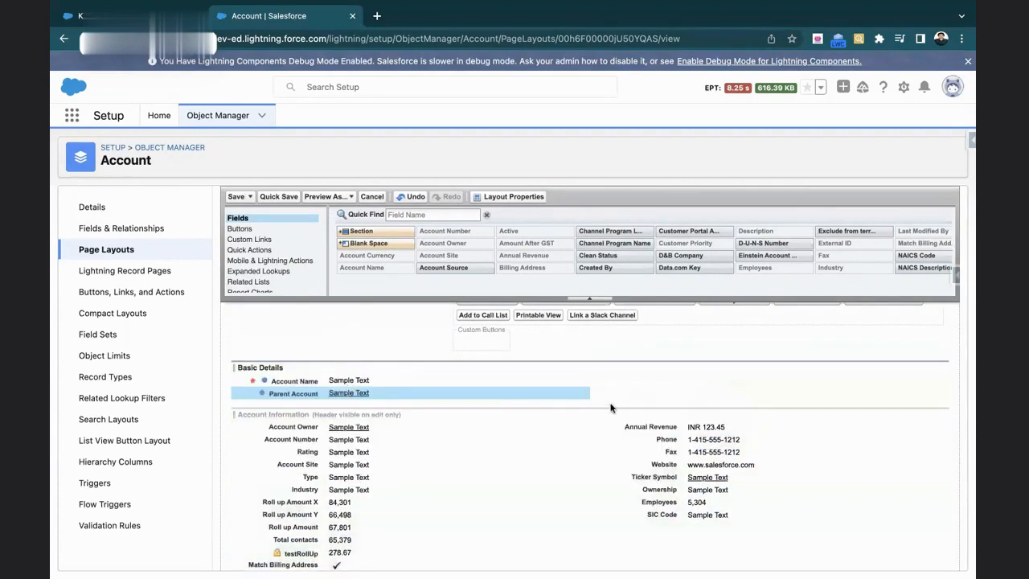
pyautogui.moveTo(648, 422); pyautogui.dragTo(679, 381)
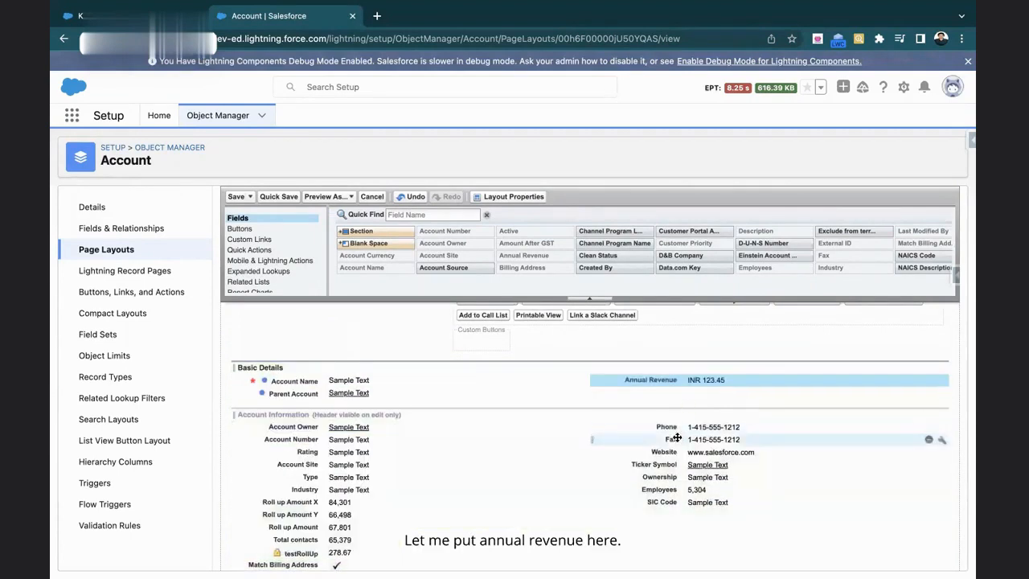
pyautogui.moveTo(677, 438); pyautogui.dragTo(474, 406)
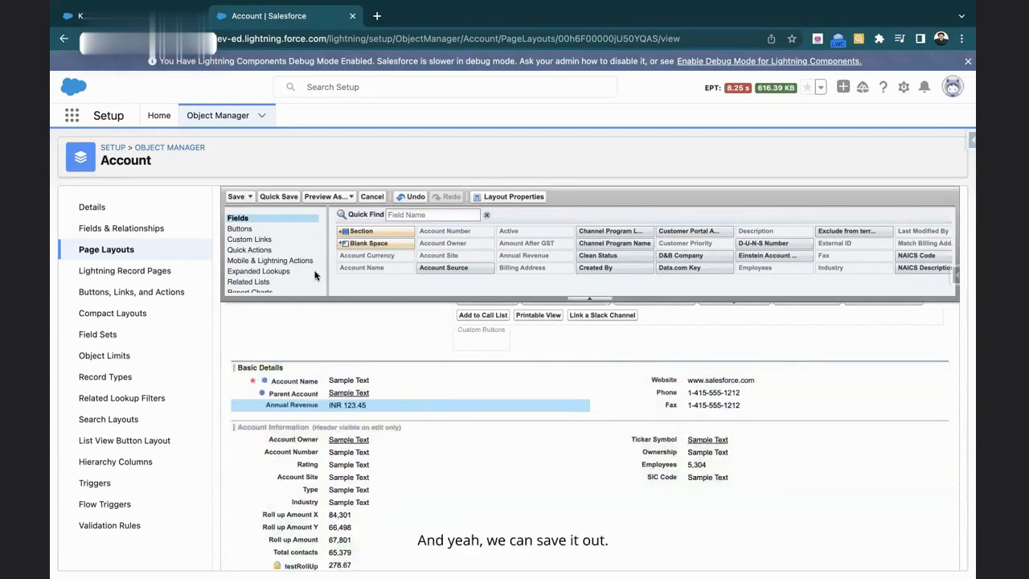
pyautogui.click(269, 199)
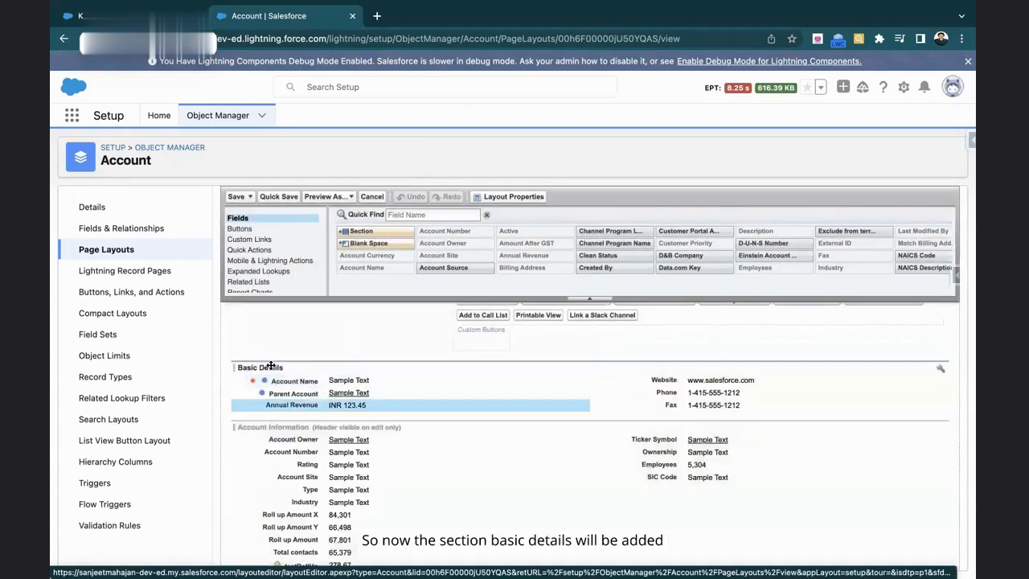
# Reload the Kizzy Consulting account record and examine how the Basic Details section and its fields are laid out.
pyautogui.click(123, 14)
pyautogui.press('super+r')
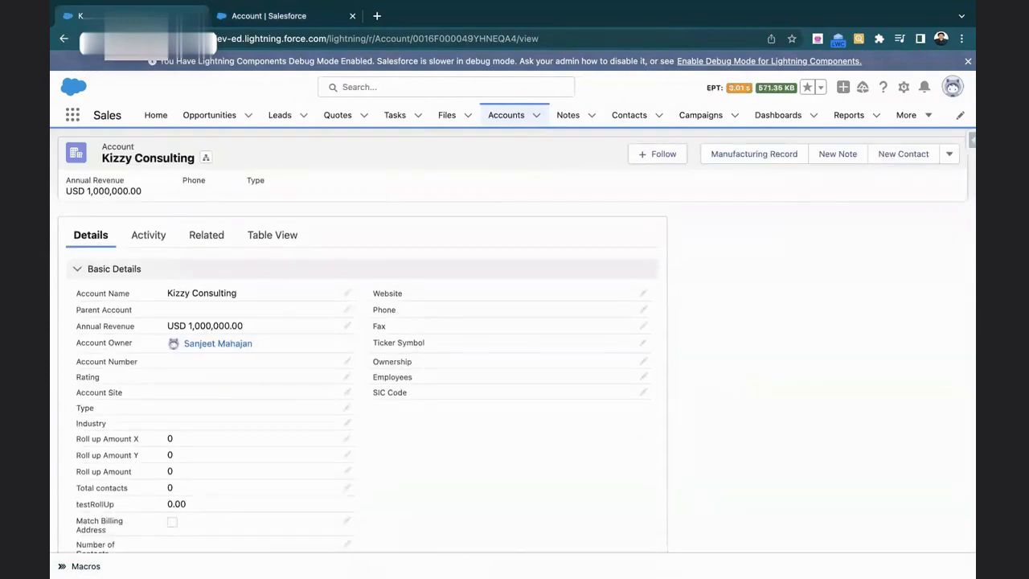
pyautogui.click(80, 272)
pyautogui.click(83, 275)
pyautogui.scroll(-5, 184, 354)
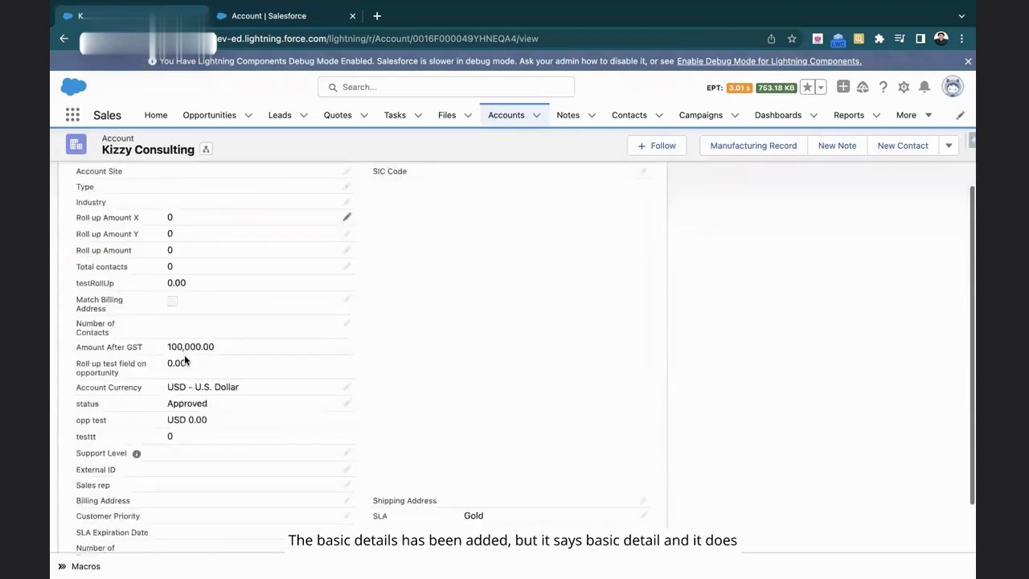
pyautogui.scroll(5, 185, 355)
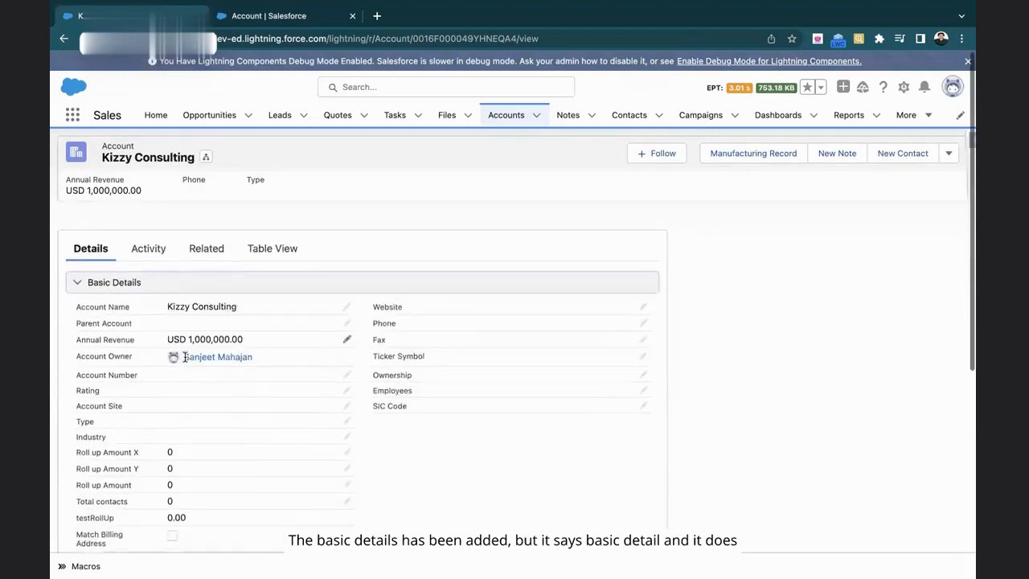
# Display the Account Information section header on the detail page, save the layout, and reload the account record to check it.
pyautogui.click(278, 15)
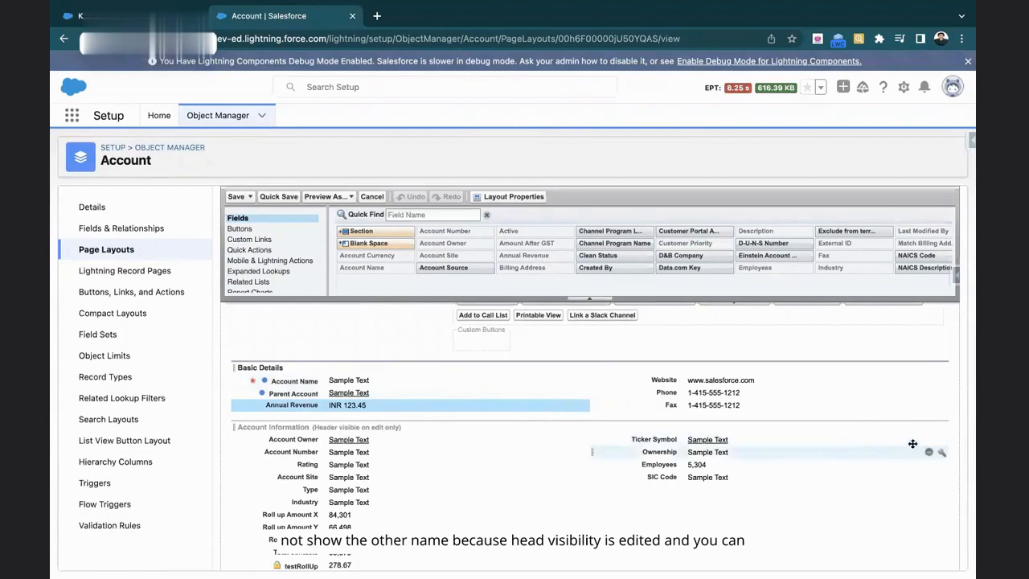
pyautogui.click(940, 427)
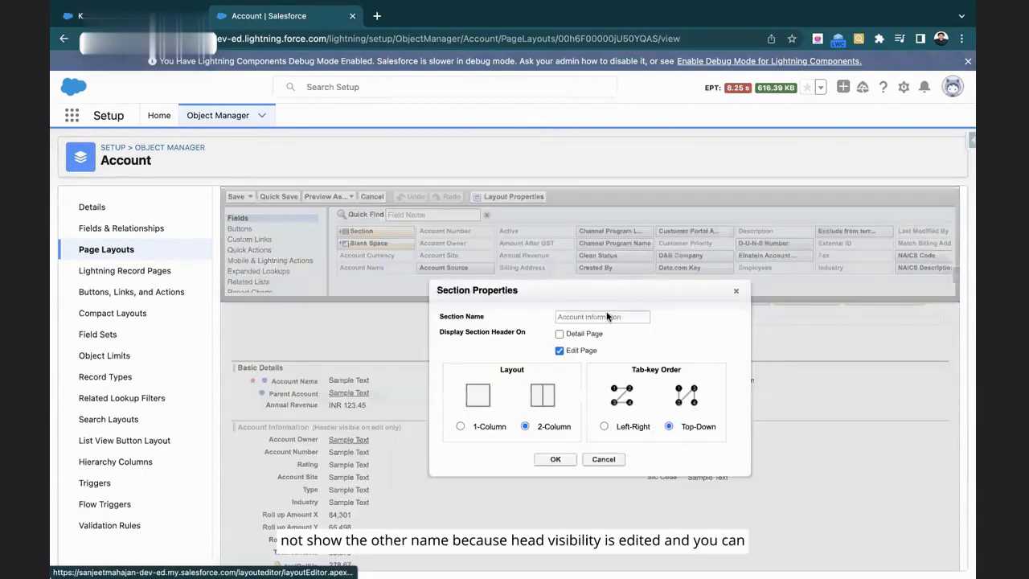
pyautogui.click(559, 334)
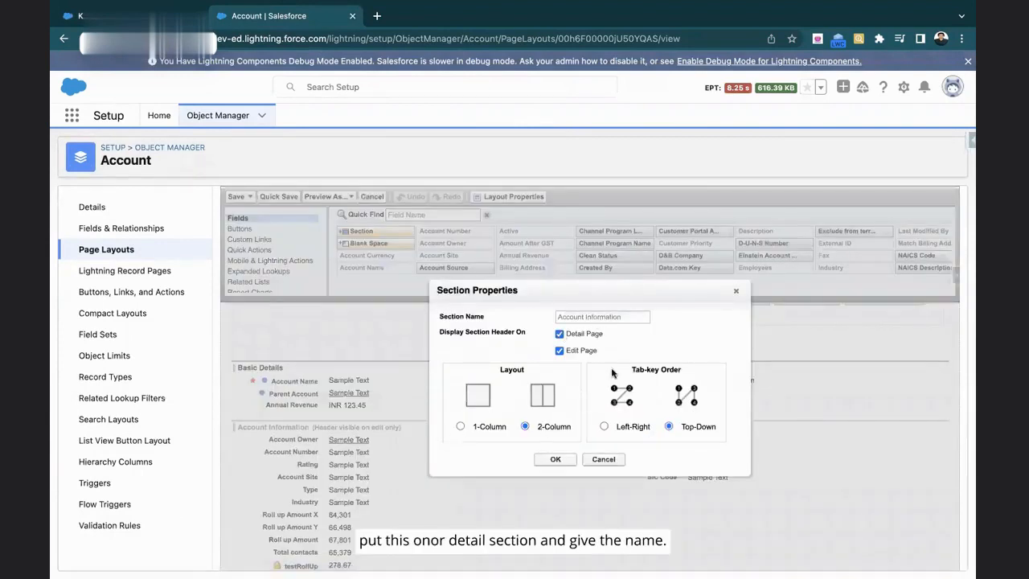
pyautogui.tripleClick(592, 318)
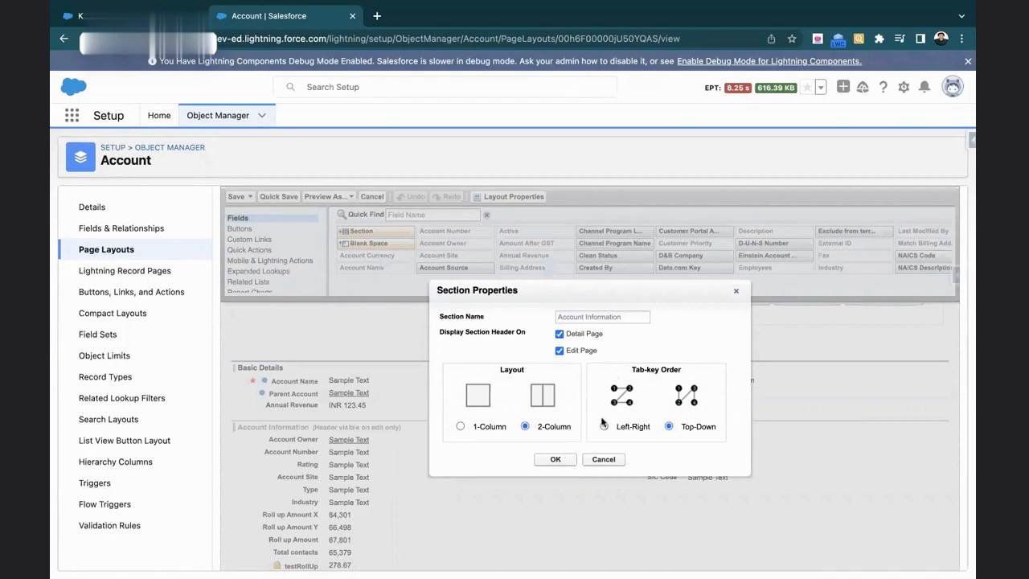
pyautogui.click(554, 459)
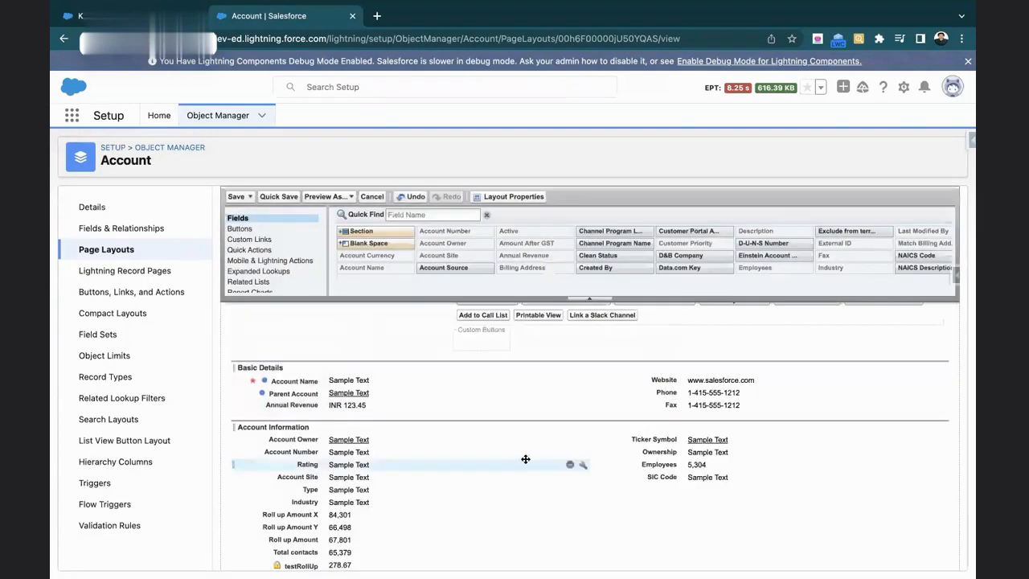
pyautogui.click(267, 197)
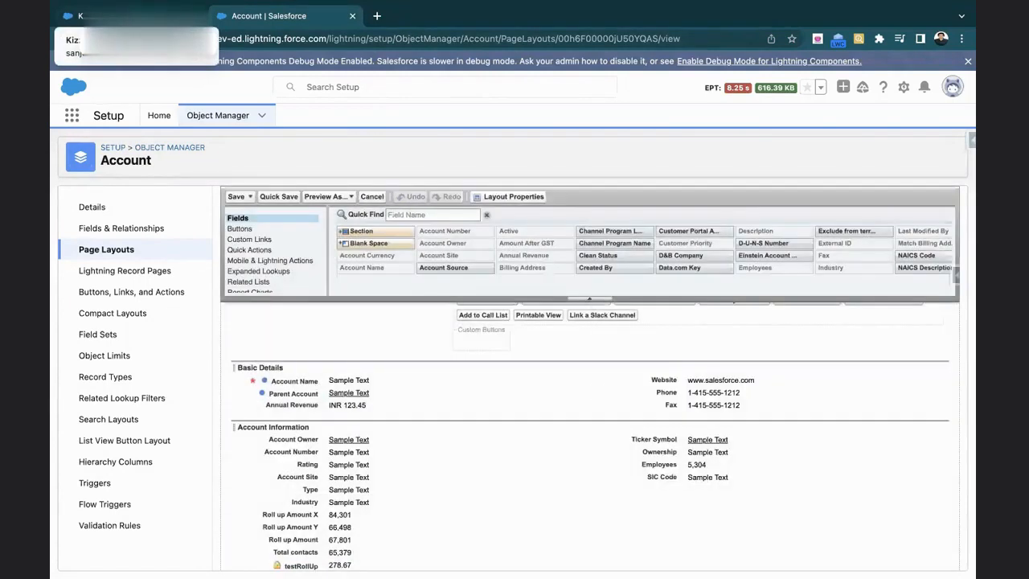
pyautogui.click(120, 15)
pyautogui.press('super+r')
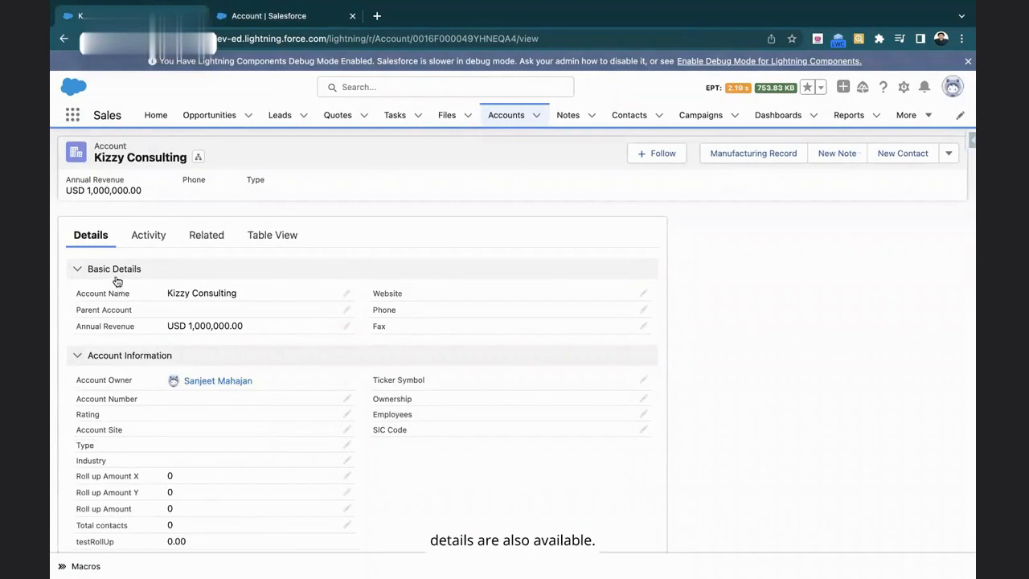
# Make the Rating field read-only in the account page layout and save the layout.
pyautogui.click(268, 25)
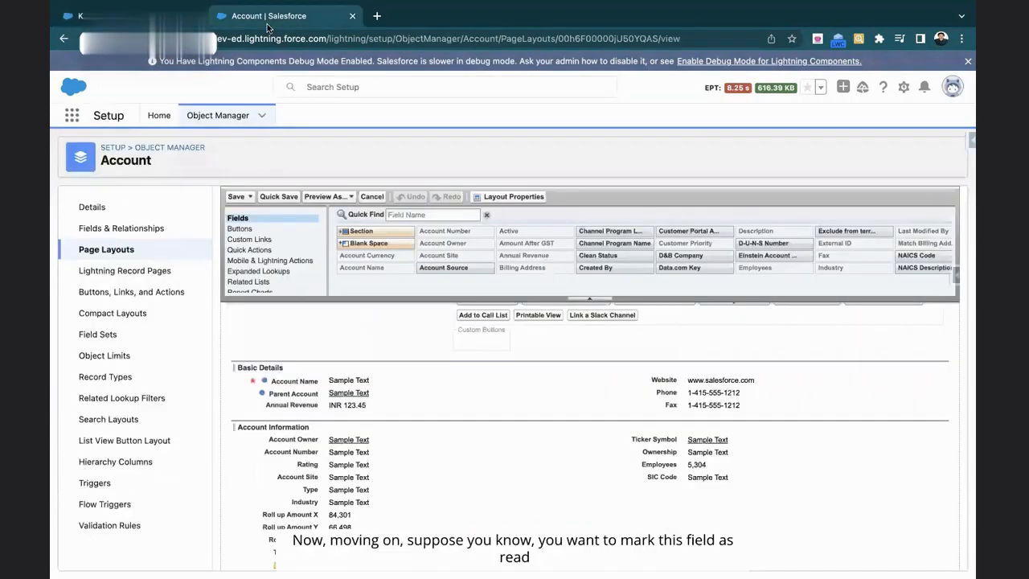
pyautogui.moveTo(412, 468)
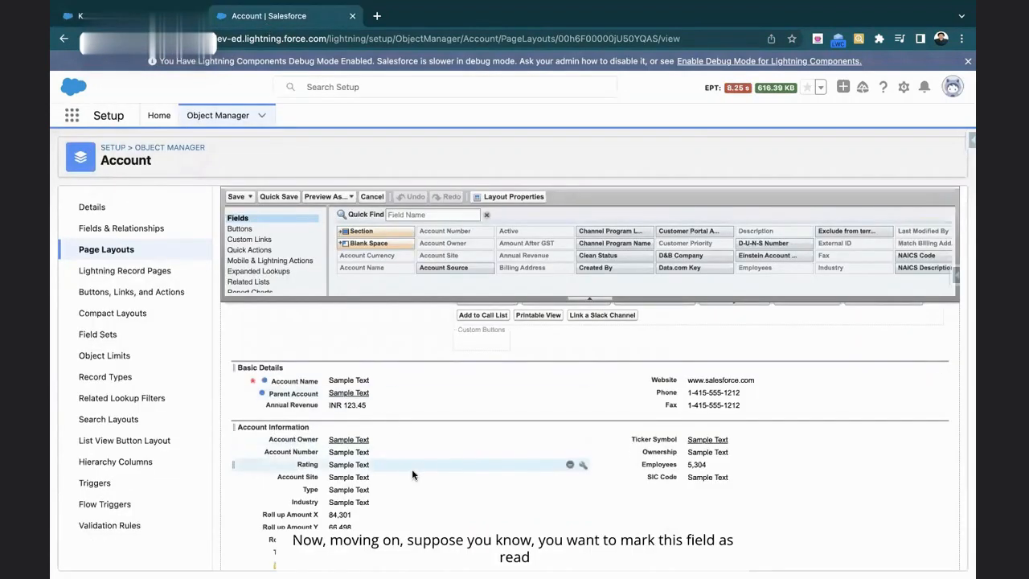
pyautogui.click(578, 468)
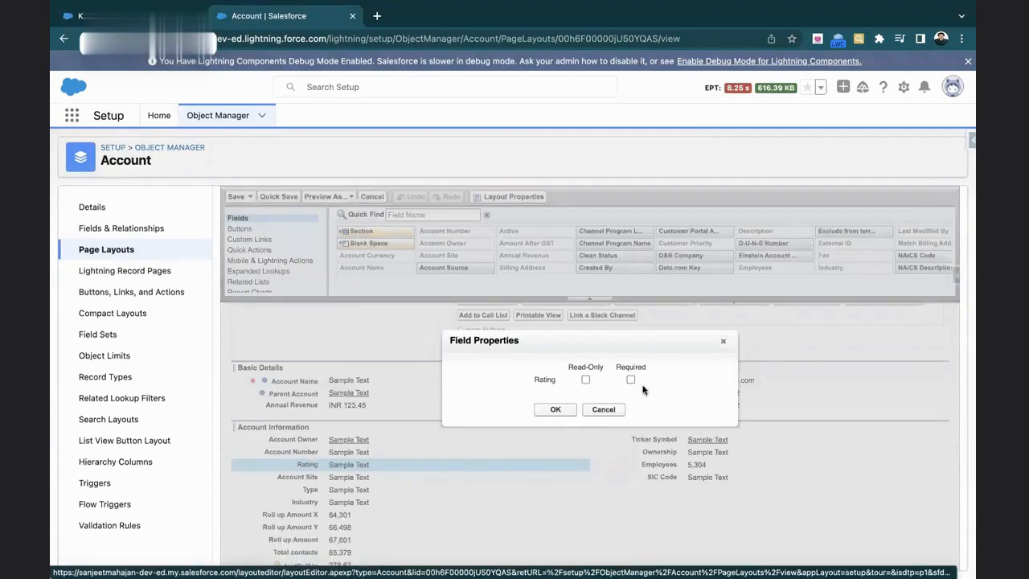
pyautogui.click(586, 379)
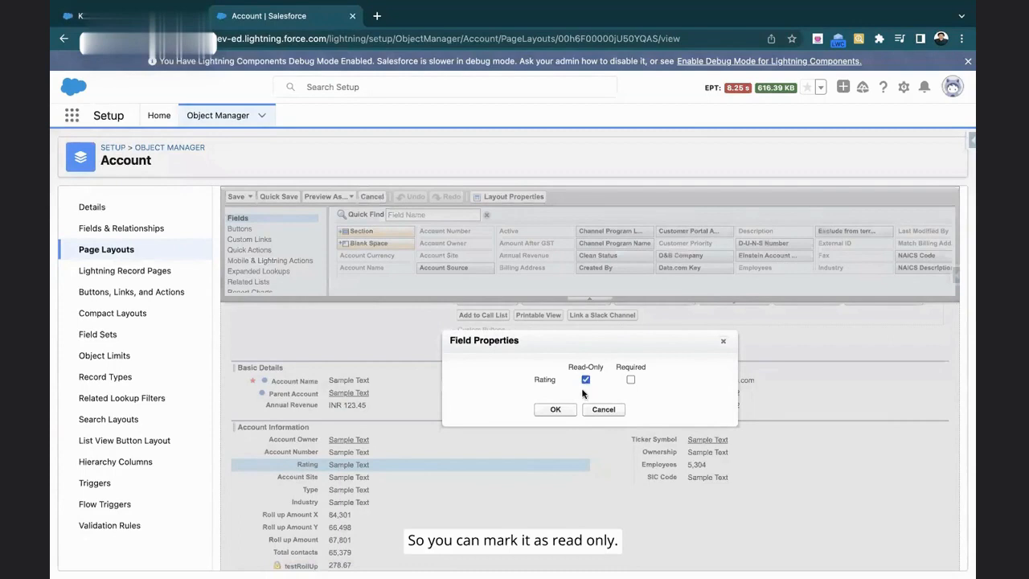
pyautogui.click(556, 410)
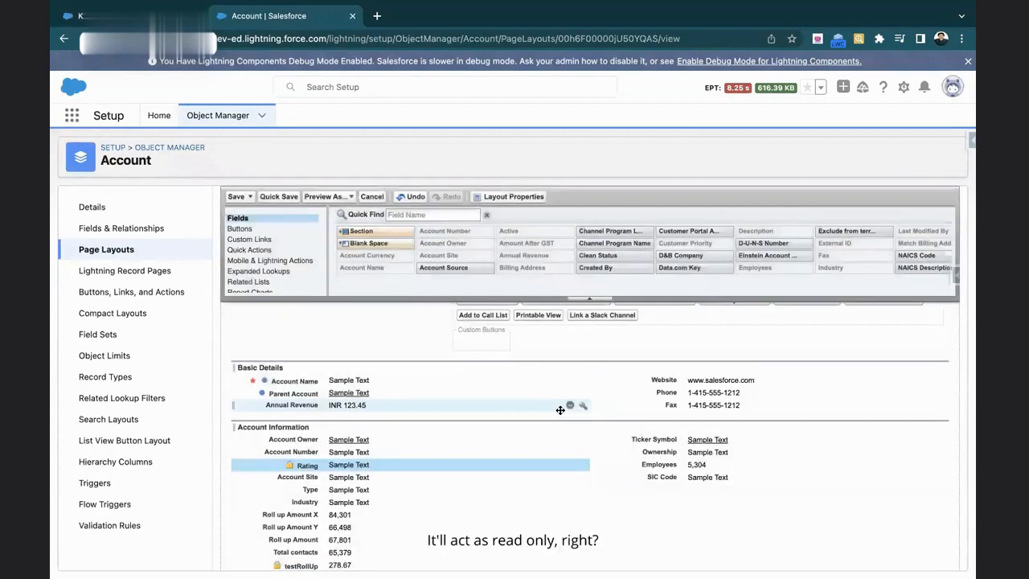
pyautogui.click(278, 197)
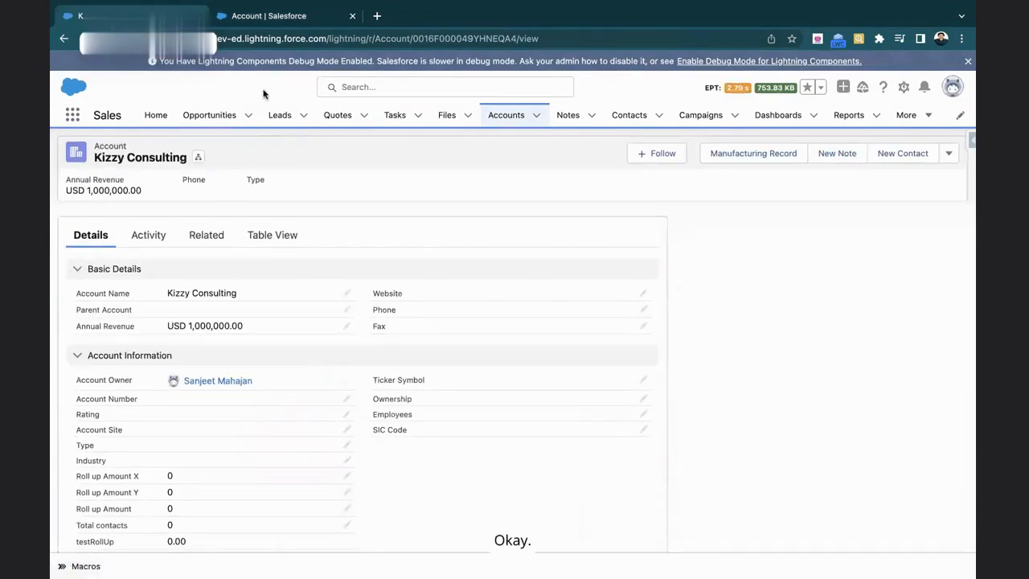
# Review the layout palette's Buttons, Custom Links, Quick Actions, Mobile & Lightning Actions and Expanded Lookups in the account page layout.
pyautogui.click(280, 16)
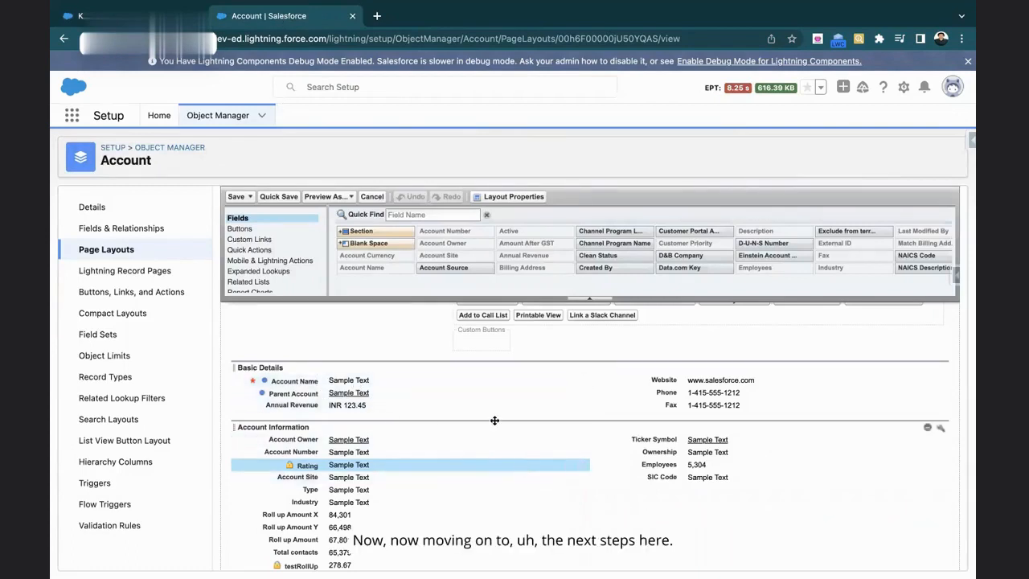
pyautogui.scroll(3, 508, 350)
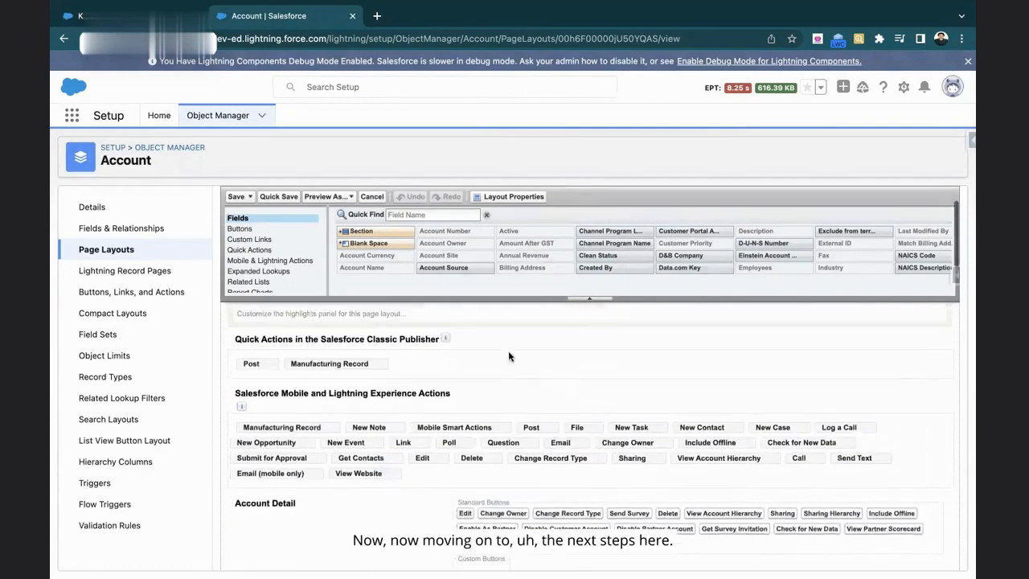
pyautogui.click(241, 229)
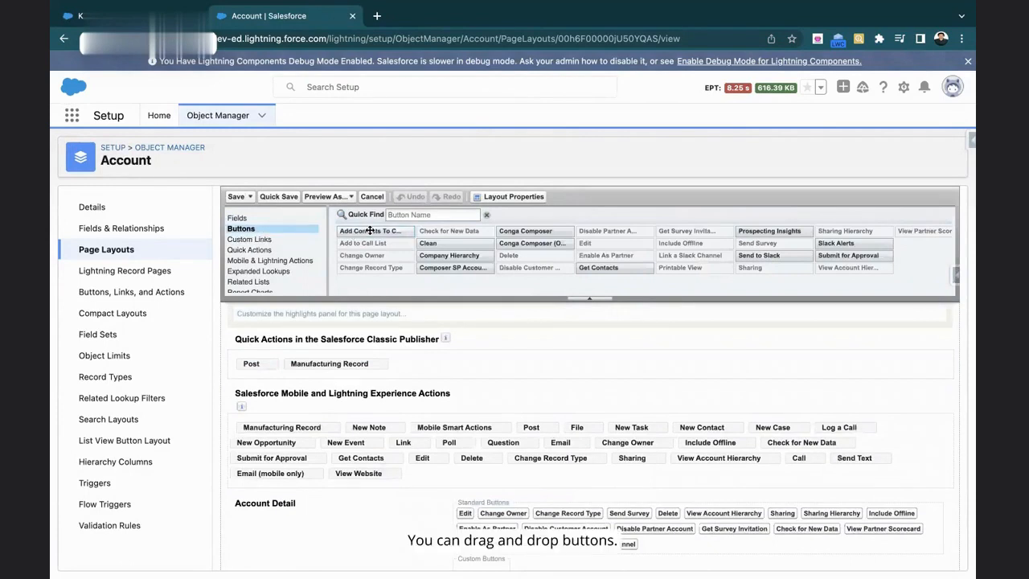
pyautogui.click(295, 241)
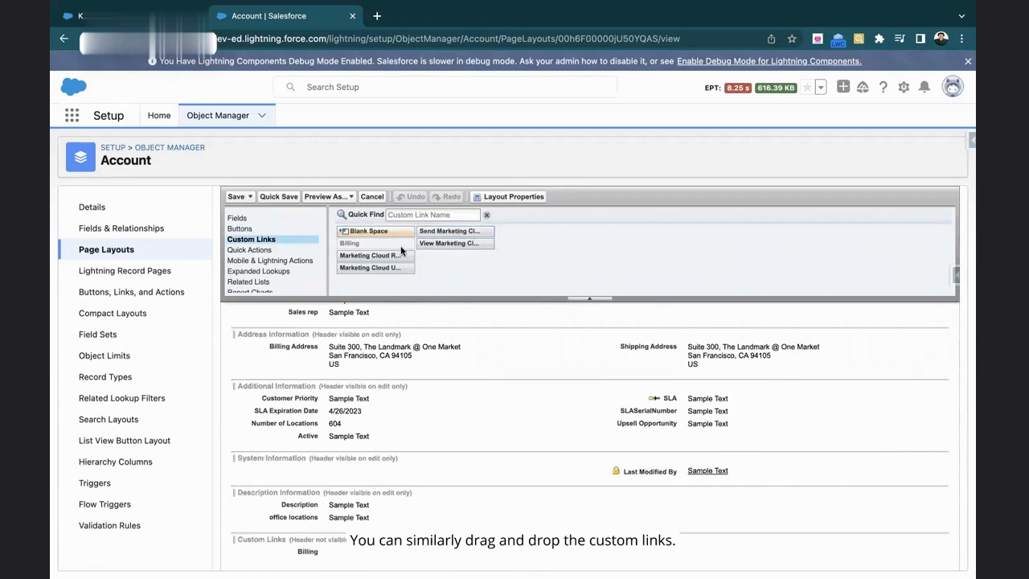
pyautogui.click(252, 250)
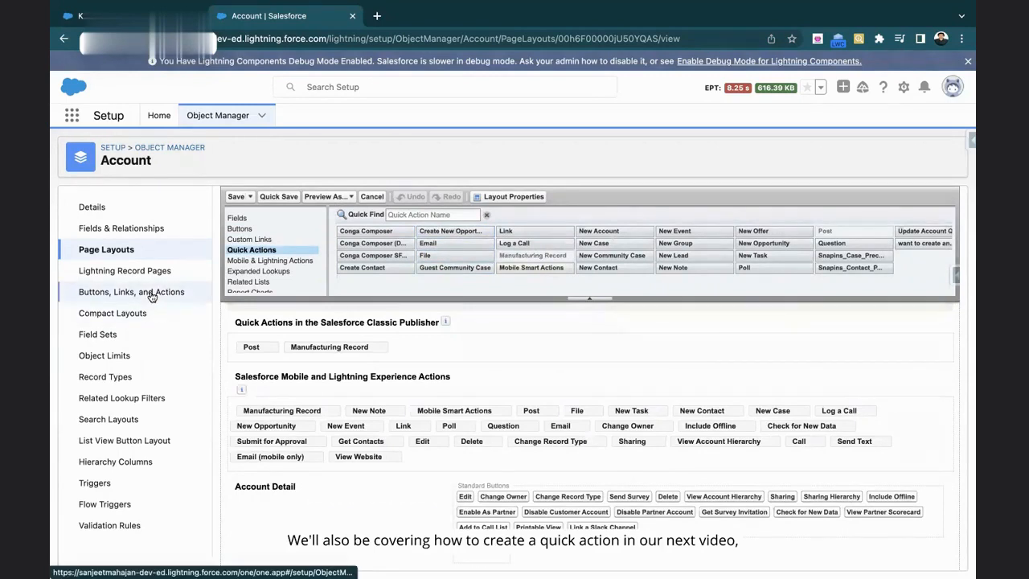
pyautogui.click(256, 266)
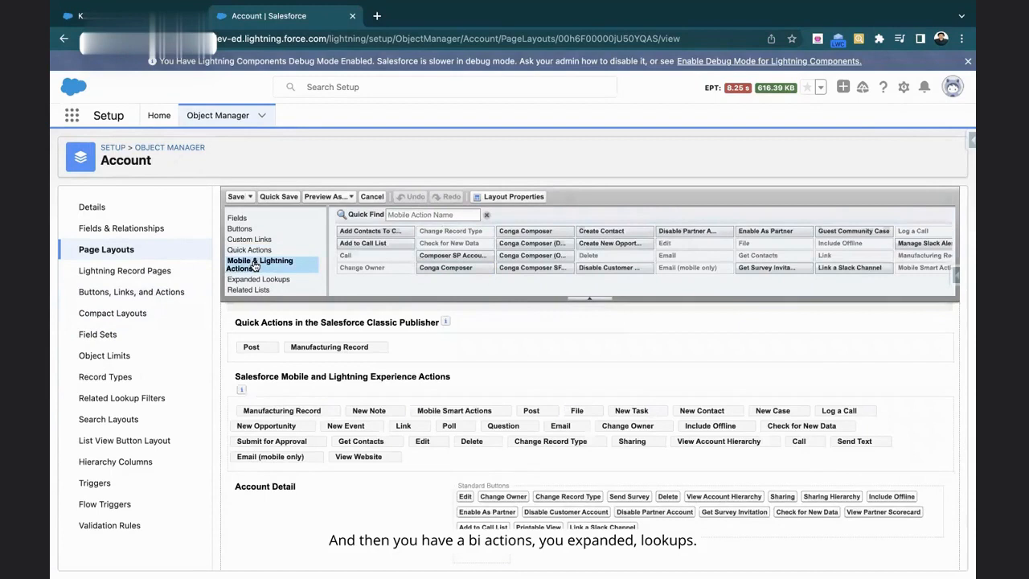
pyautogui.click(254, 273)
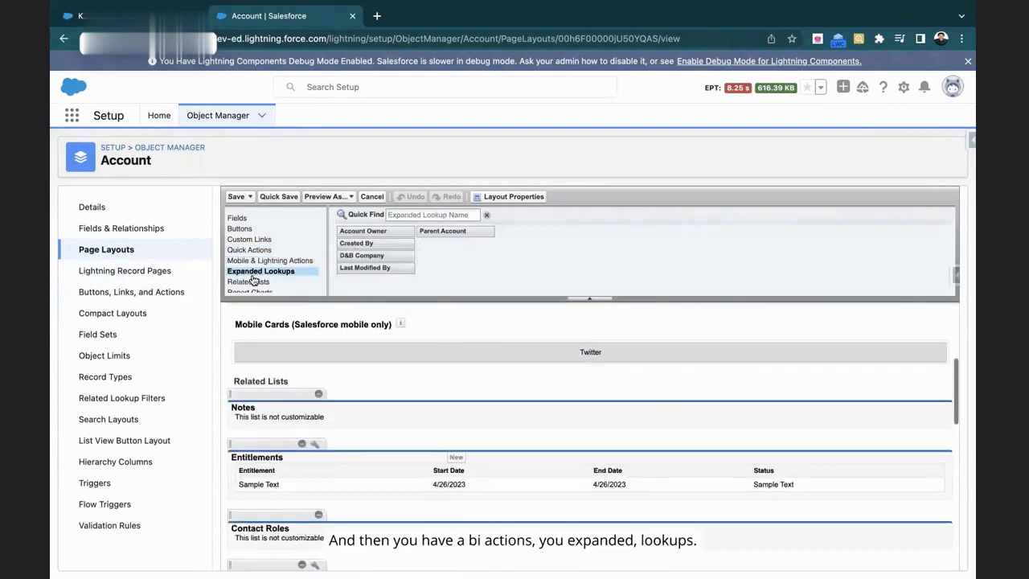
# Search the available related lists for "contact" and examine the contact-related lists in the layout.
pyautogui.click(254, 282)
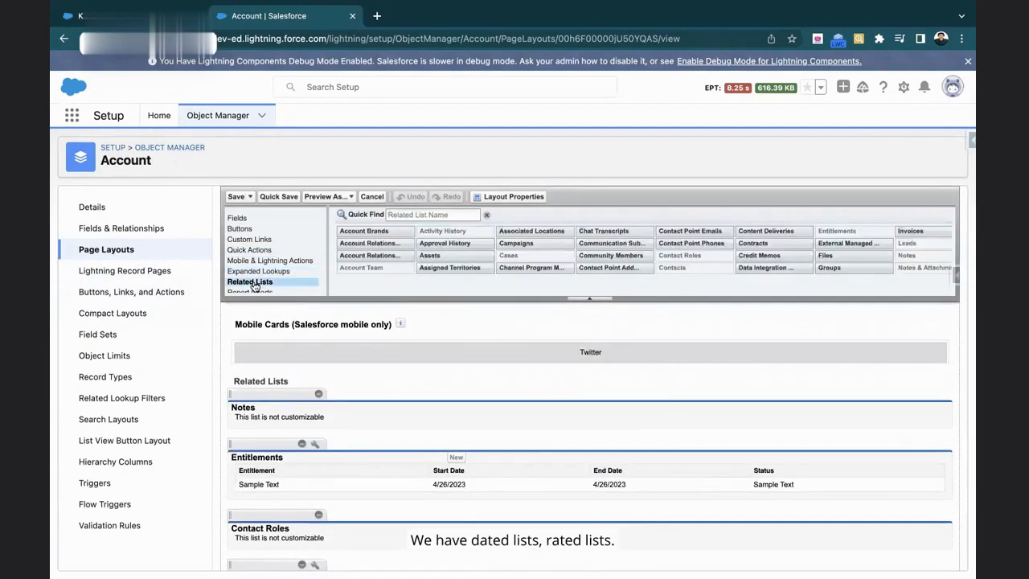
pyautogui.click(416, 213)
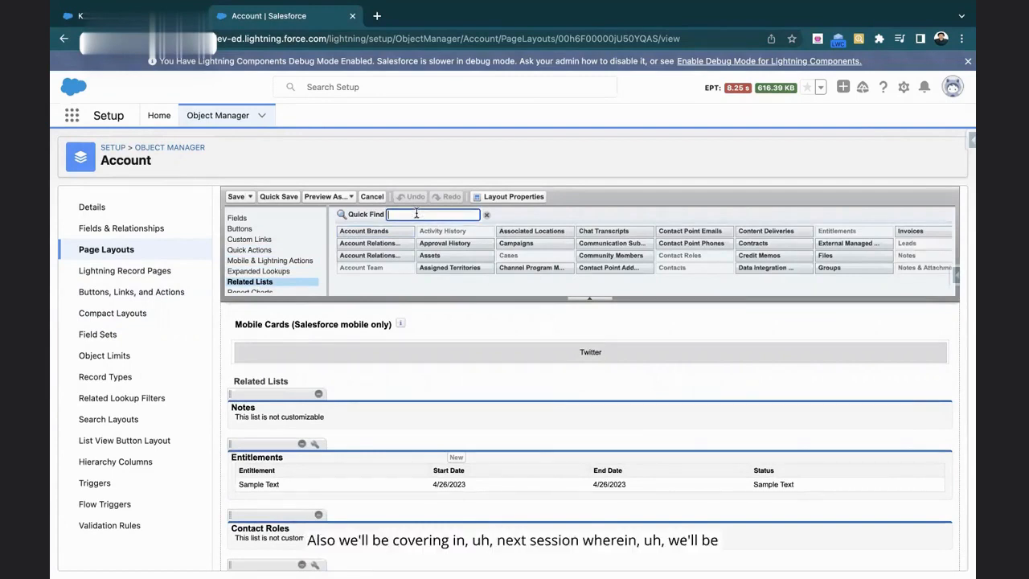
pyautogui.write('c')
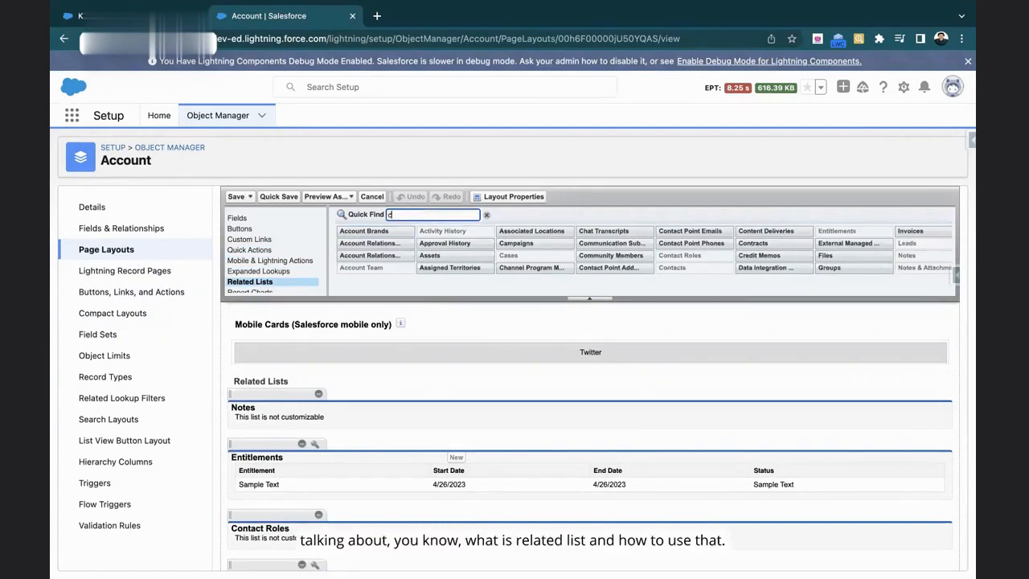
pyautogui.write('ontact')
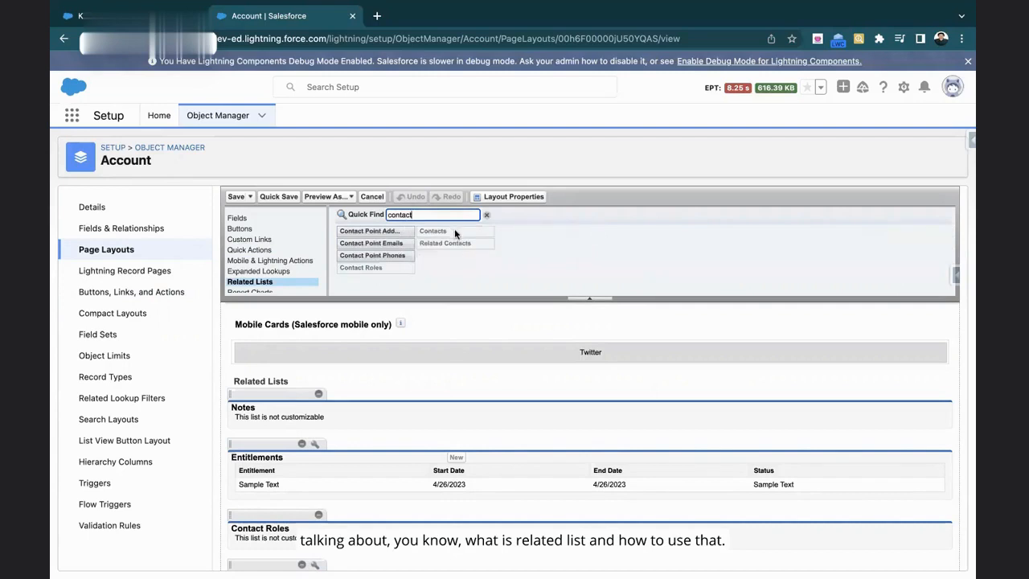
pyautogui.scroll(-2, 454, 228)
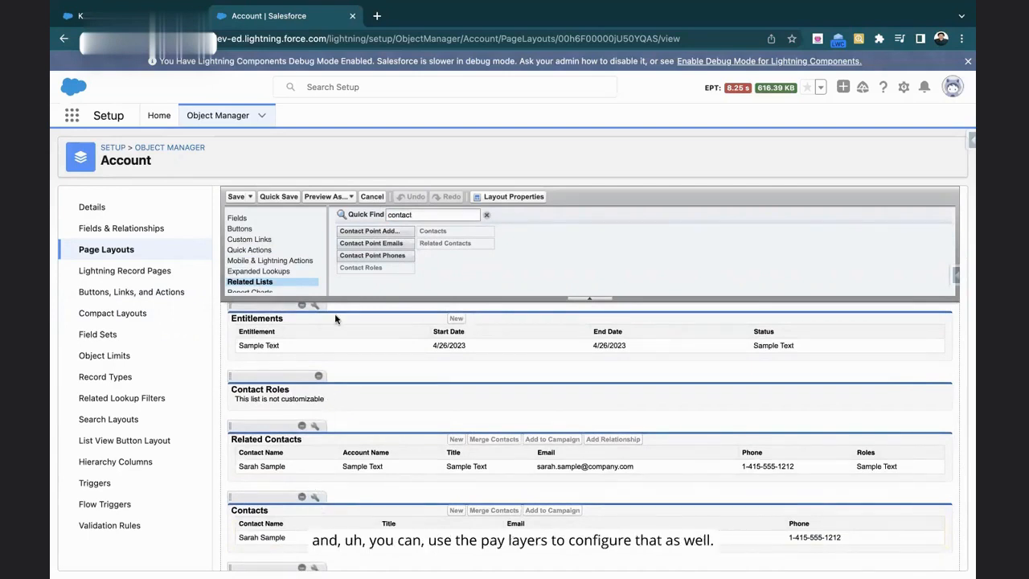
# Save and close the account layout, and open the page layout assignments for the Account object.
pyautogui.click(278, 197)
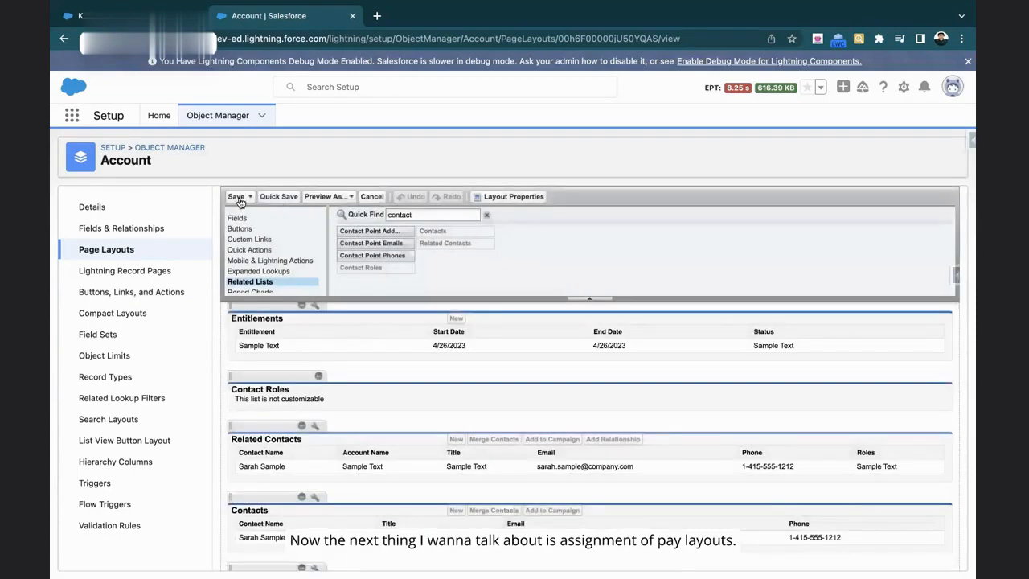
pyautogui.click(237, 197)
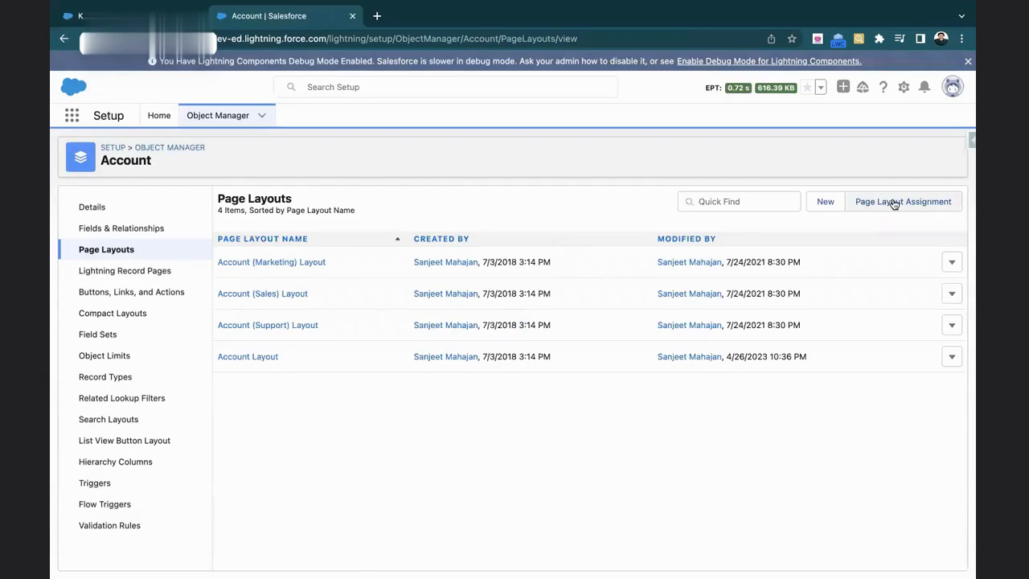
pyautogui.click(894, 202)
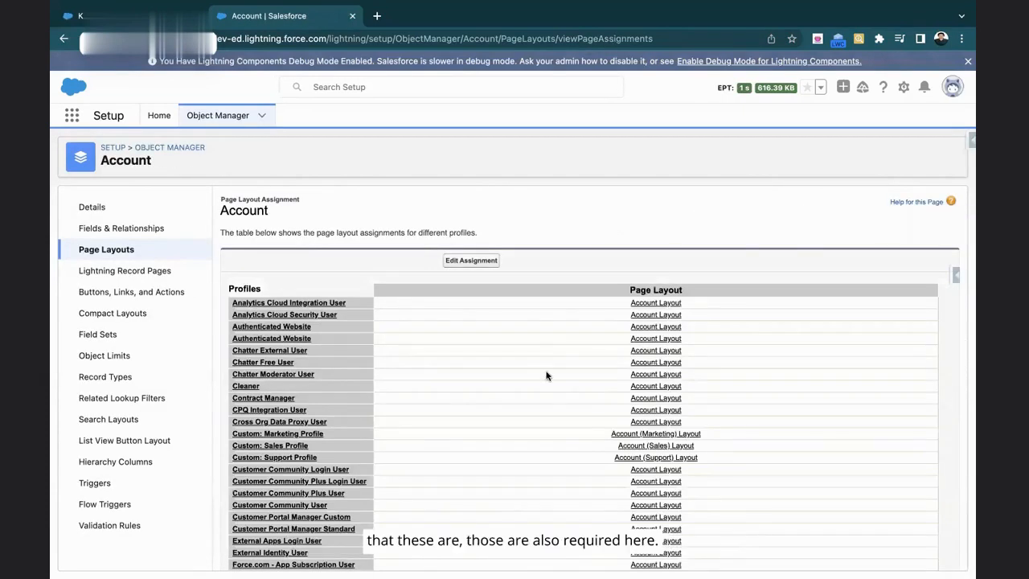
# Look over the Account page layout assignments and start a new Account record type based on the Master record type.
pyautogui.scroll(-10, 547, 375)
pyautogui.scroll(10, 547, 375)
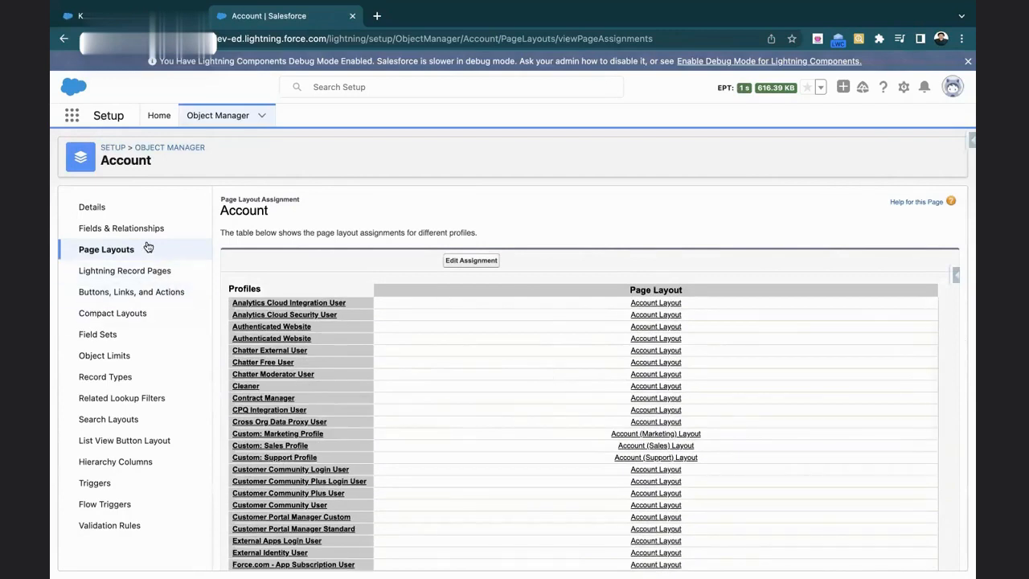
pyautogui.click(134, 377)
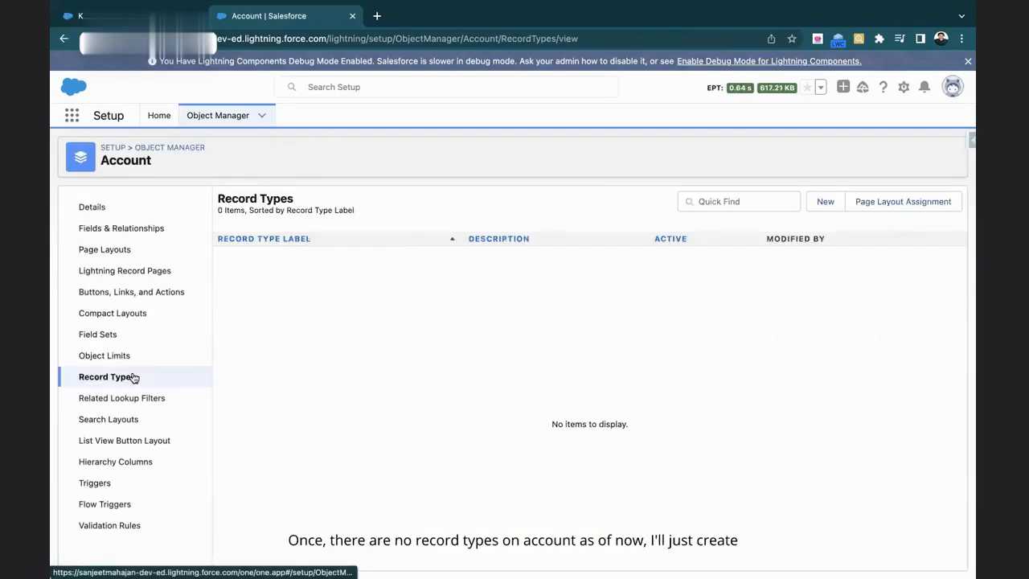
pyautogui.click(828, 208)
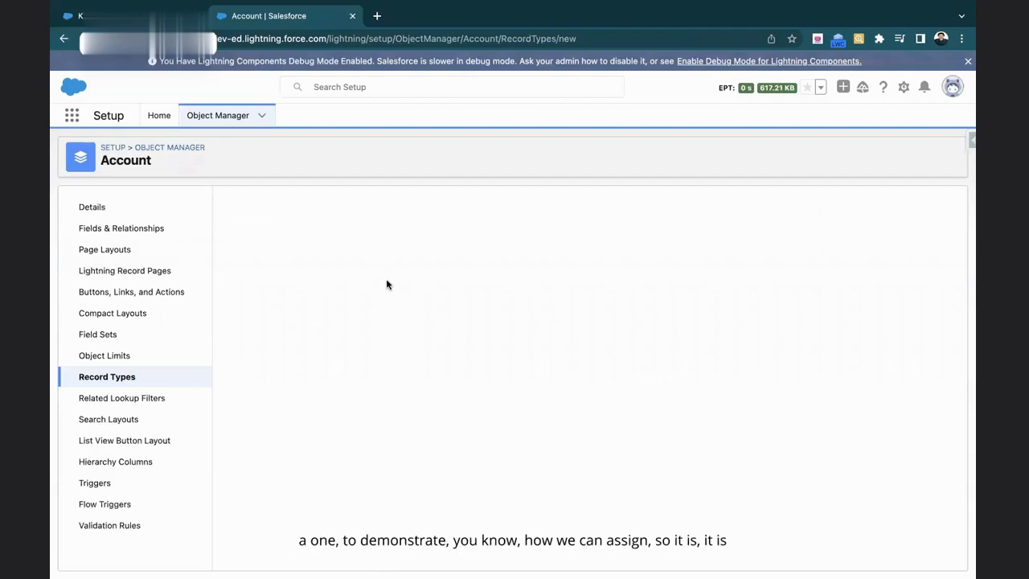
pyautogui.click(394, 319)
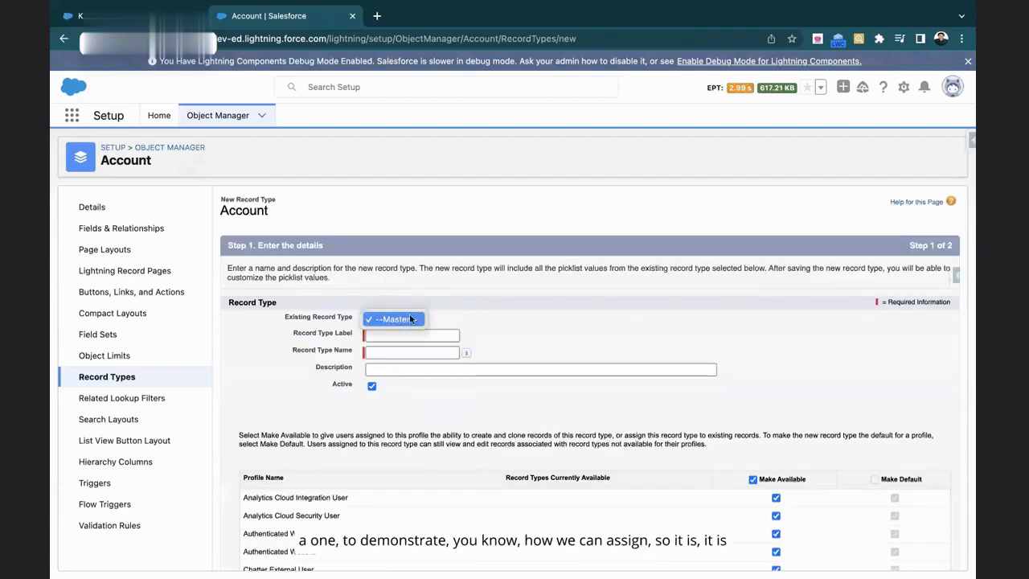
pyautogui.click(410, 319)
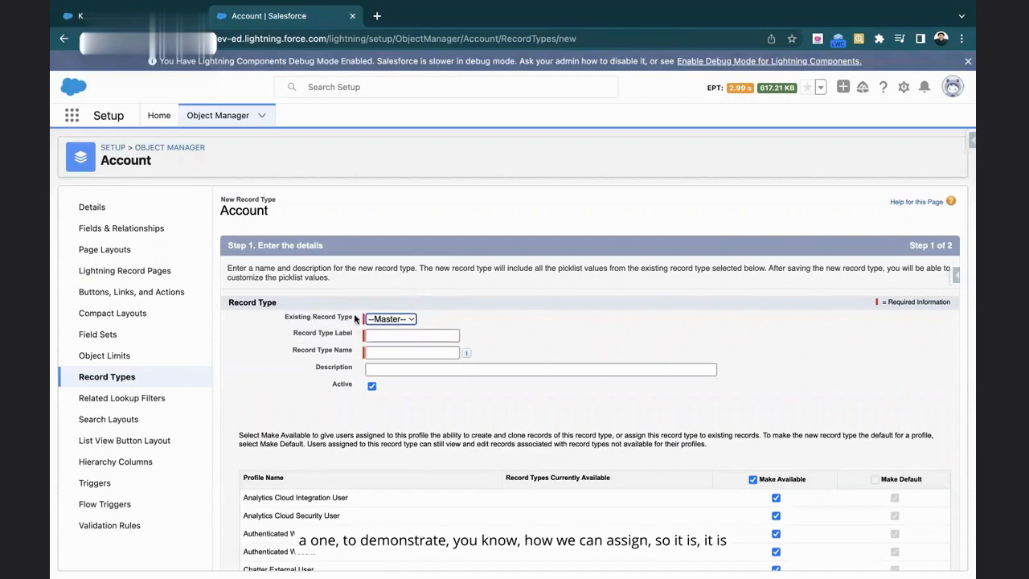
# Name the record type Customer, enter the description "These are customer accounts", and continue to the page layout assignment.
pyautogui.click(395, 336)
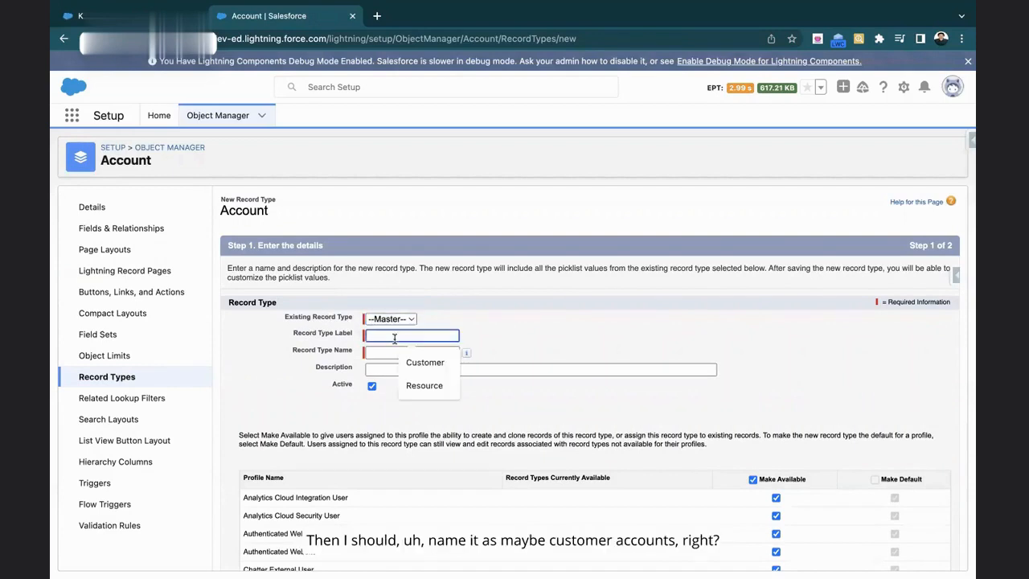
pyautogui.write('B')
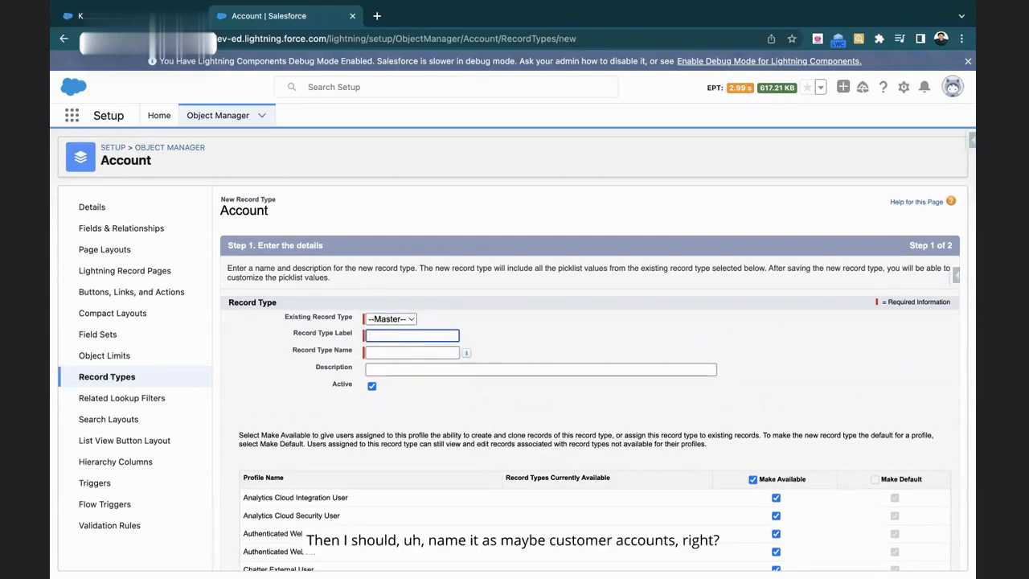
pyautogui.write('Customer')
pyautogui.click(550, 344)
pyautogui.click(446, 368)
pyautogui.write('Thsi')
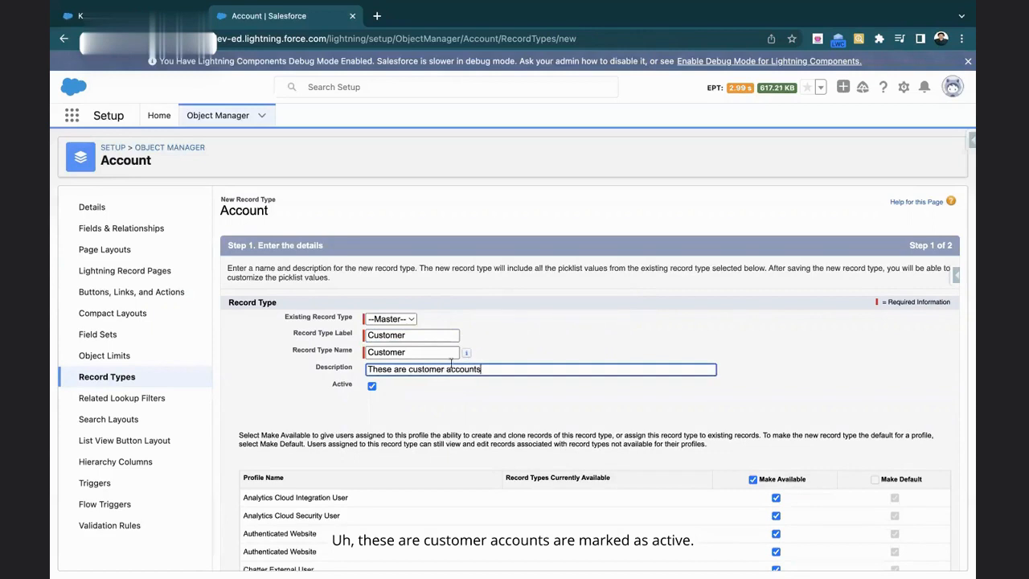
pyautogui.scroll(-10, 523, 333)
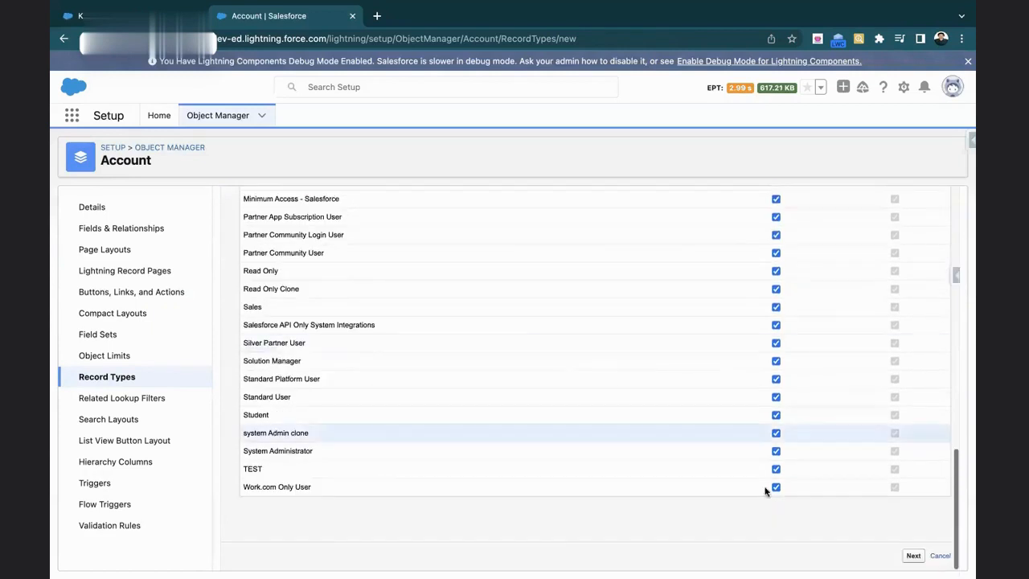
pyautogui.click(913, 556)
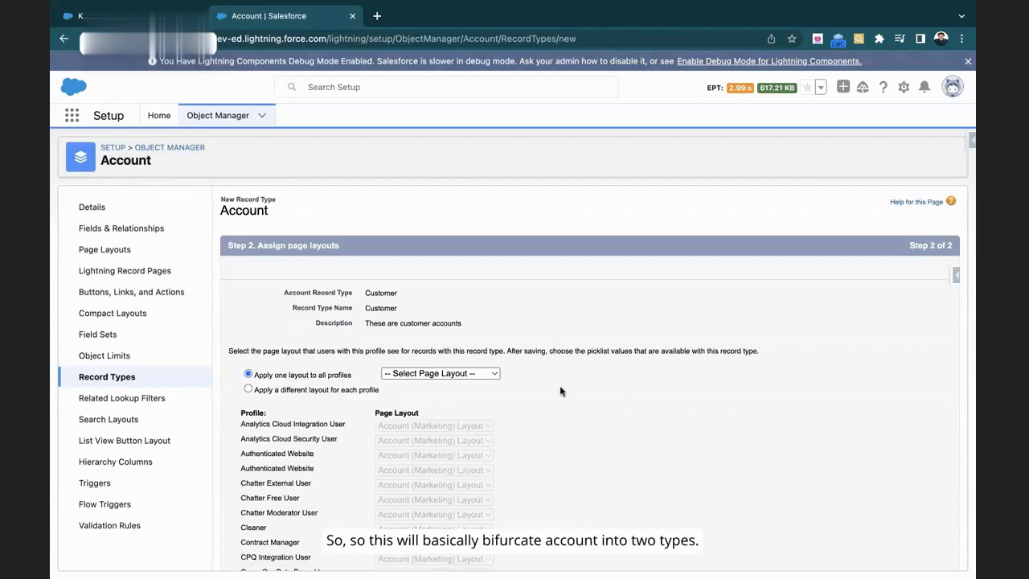
# Apply Account Layout to all profiles for the Customer record type and save it.
pyautogui.click(479, 374)
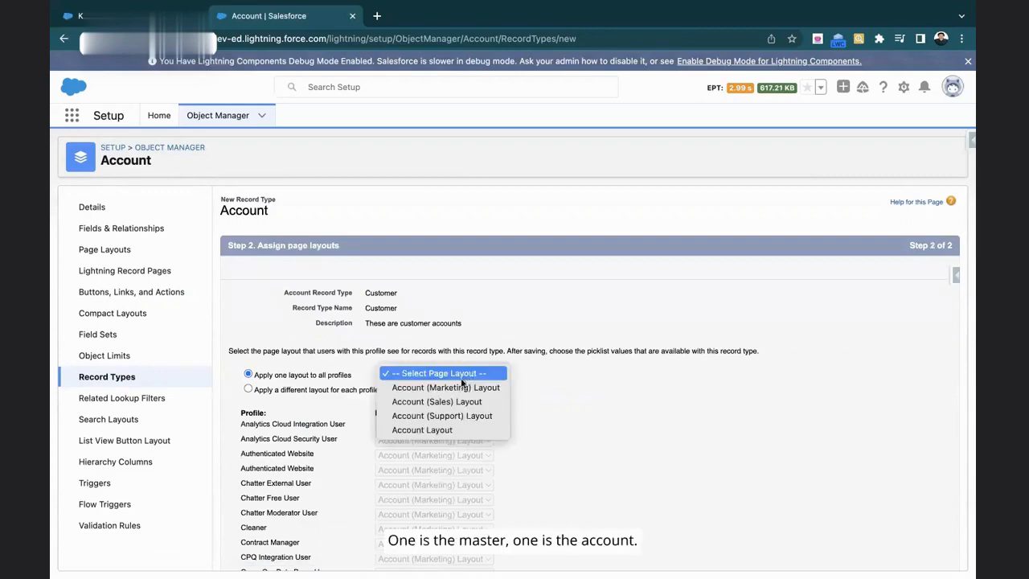
pyautogui.click(441, 430)
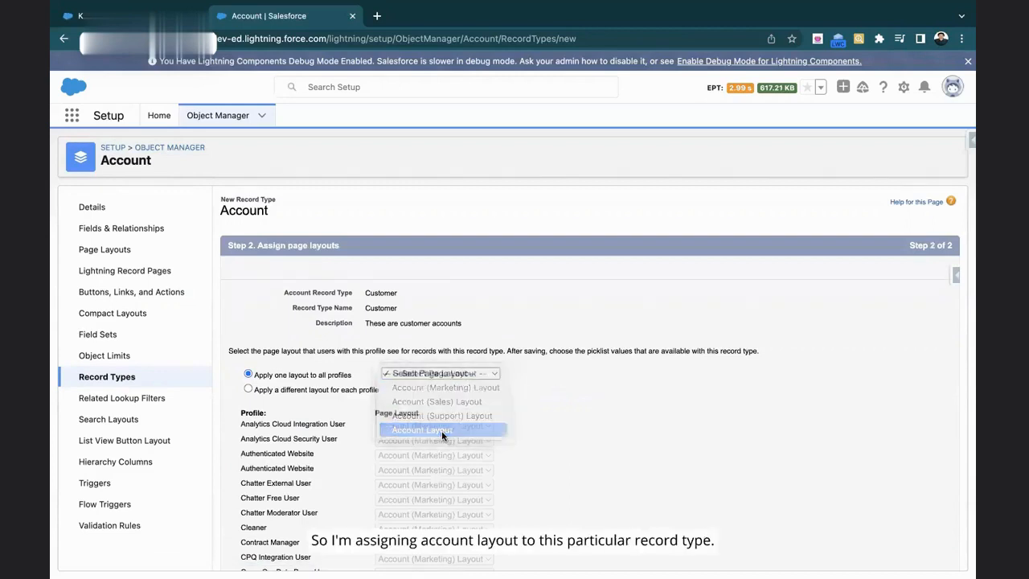
pyautogui.click(248, 389)
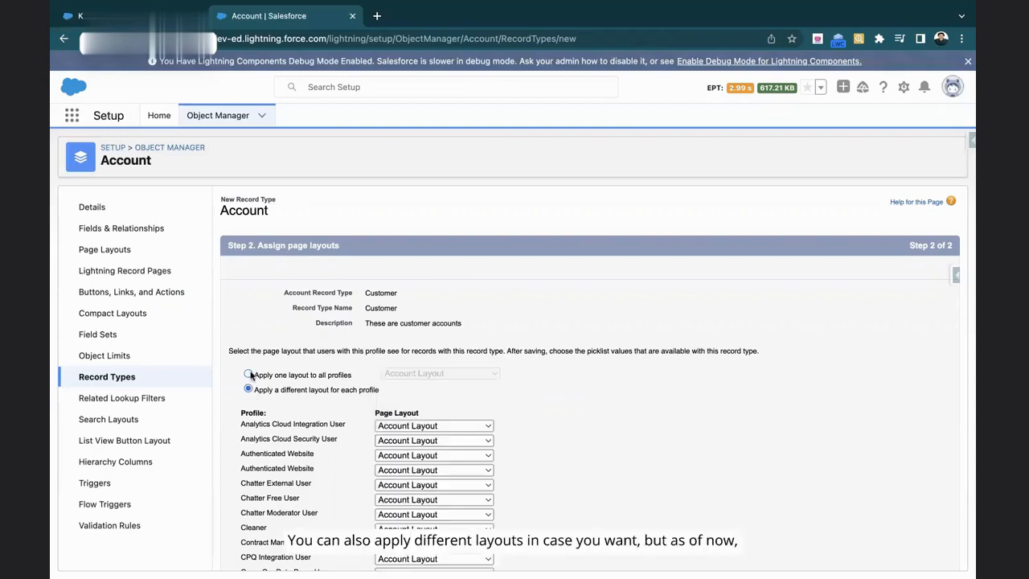
pyautogui.click(248, 374)
pyautogui.scroll(-10, 514, 395)
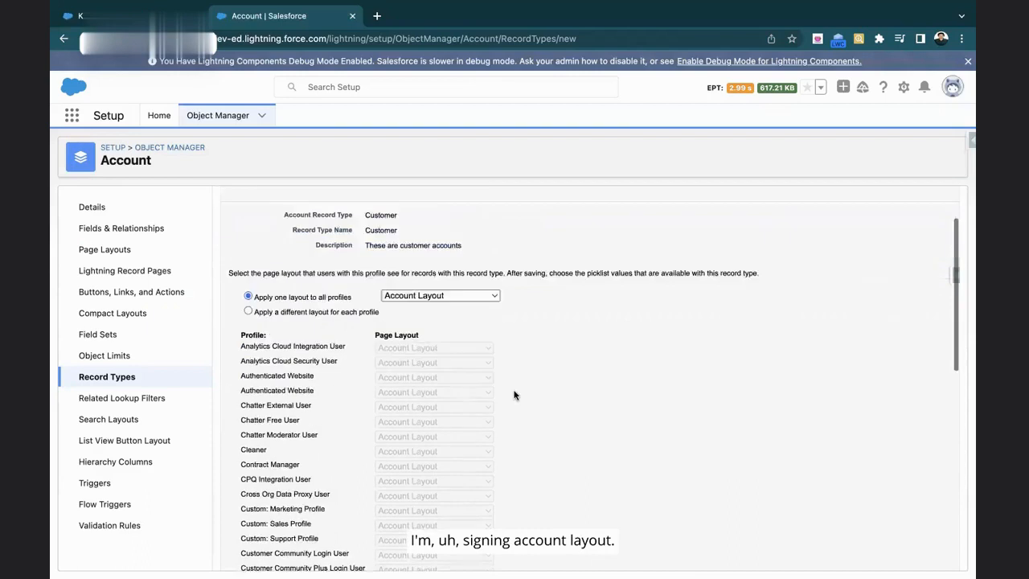
pyautogui.click(907, 556)
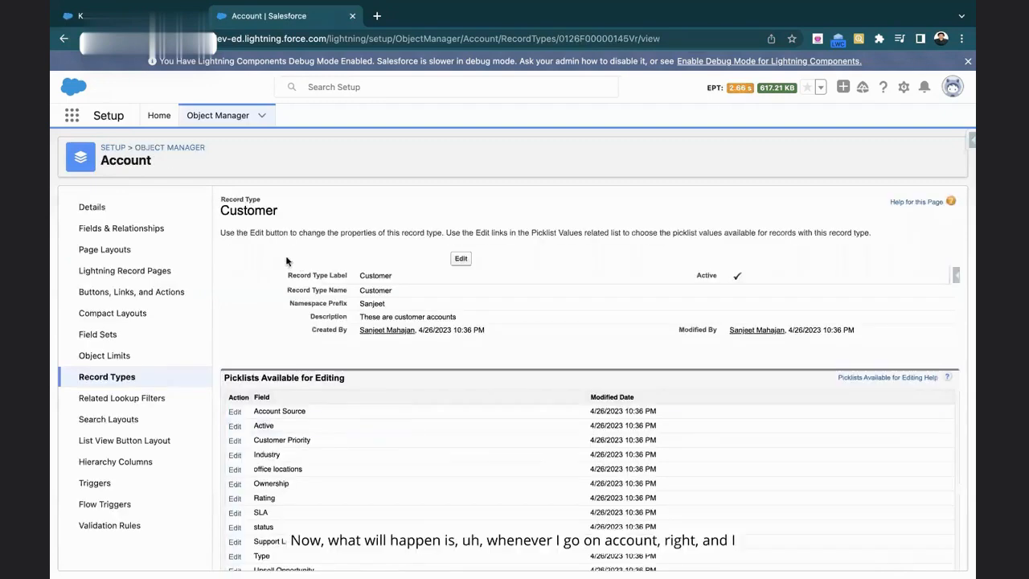
# Try to create a new account in the Sales app, and return to the account record.
pyautogui.click(133, 16)
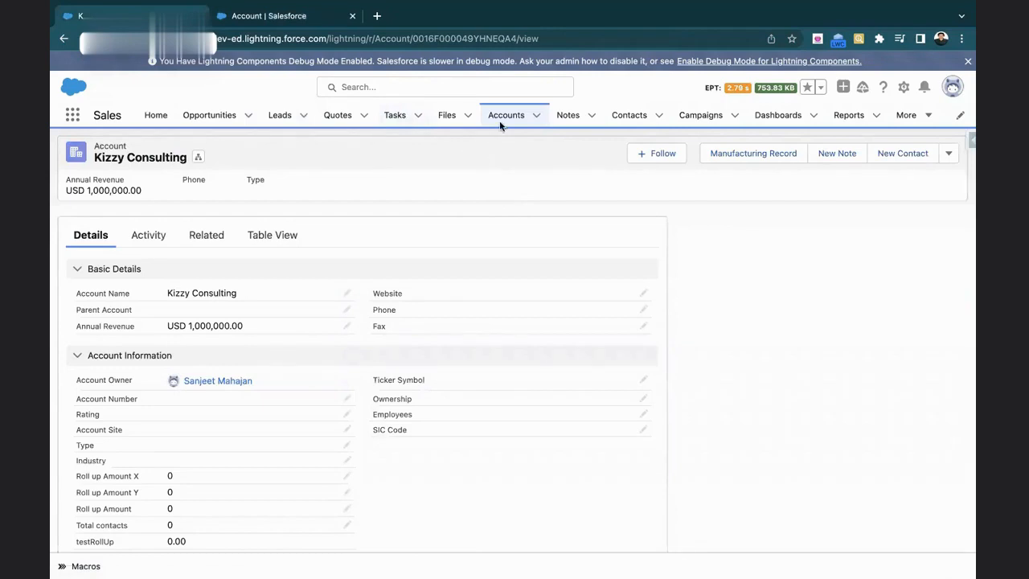
pyautogui.click(535, 115)
pyautogui.click(538, 141)
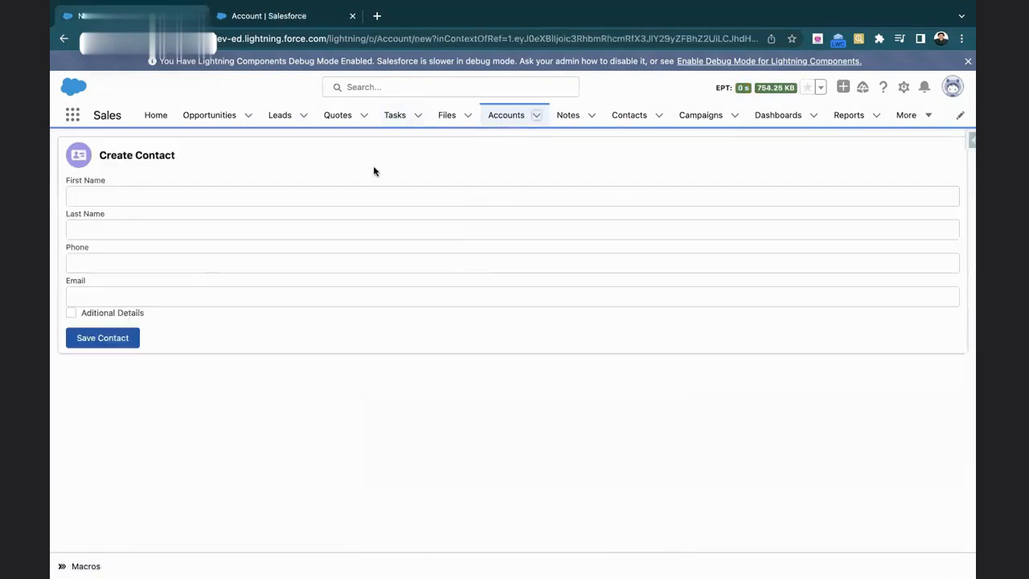
pyautogui.click(65, 40)
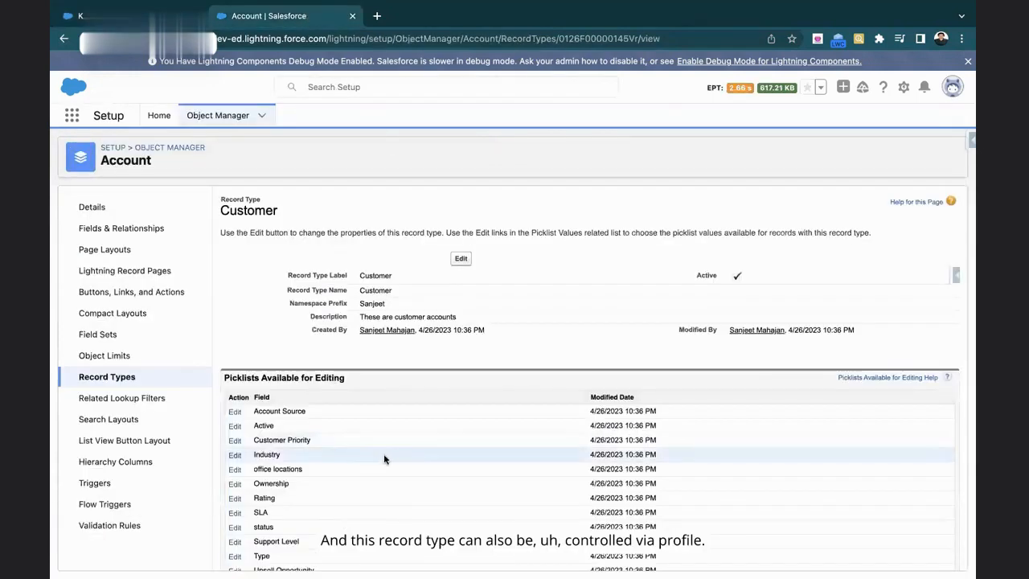
# Examine the picklists available for editing on the Customer record type.
pyautogui.scroll(-1, 402, 453)
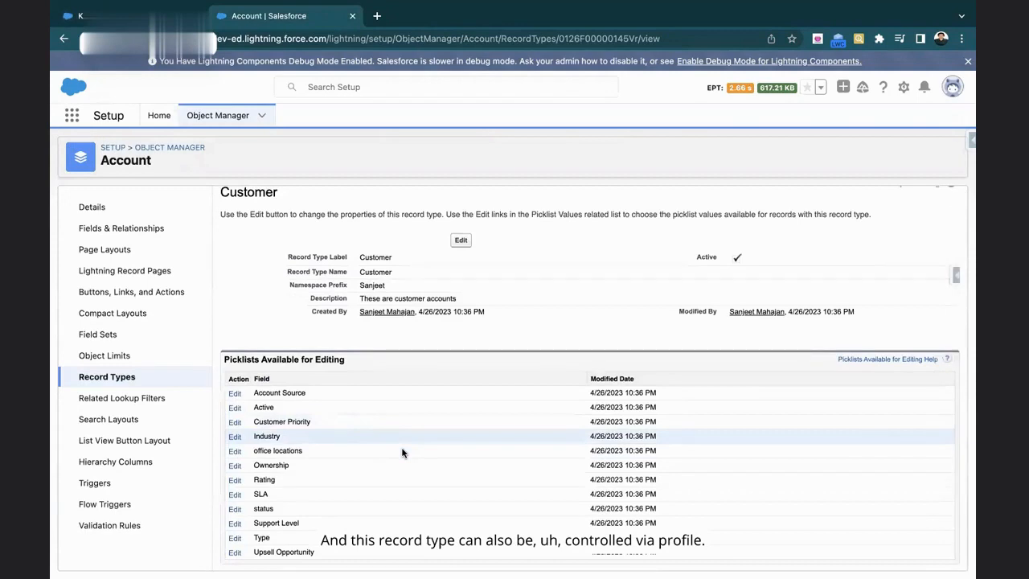
pyautogui.tripleClick(256, 358)
pyautogui.click(373, 358)
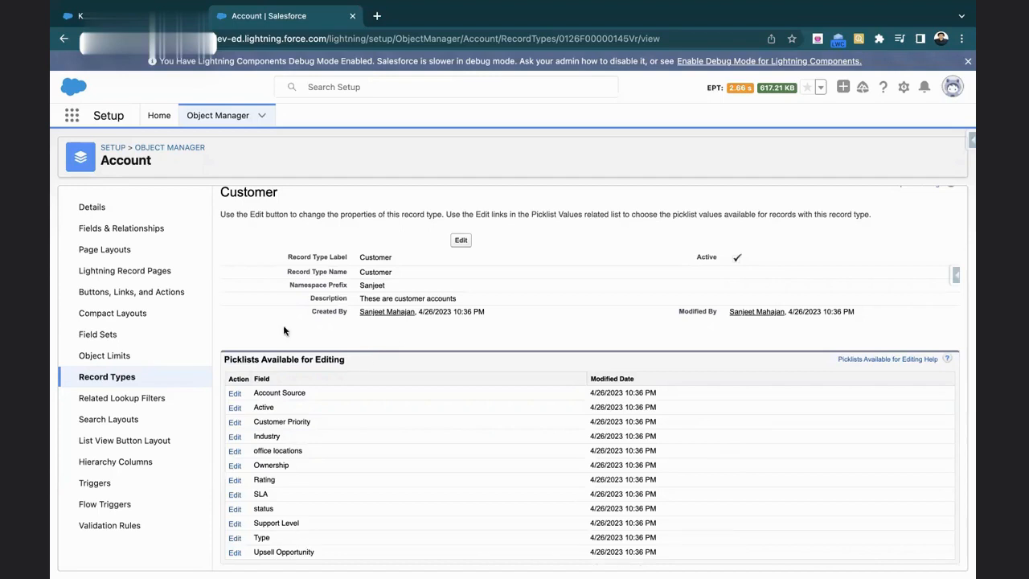
# Try assigning Account (Sales) Layout to the System Administrator profile for the Master record type in the Account page layout assignments, and cancel the edit.
pyautogui.click(129, 249)
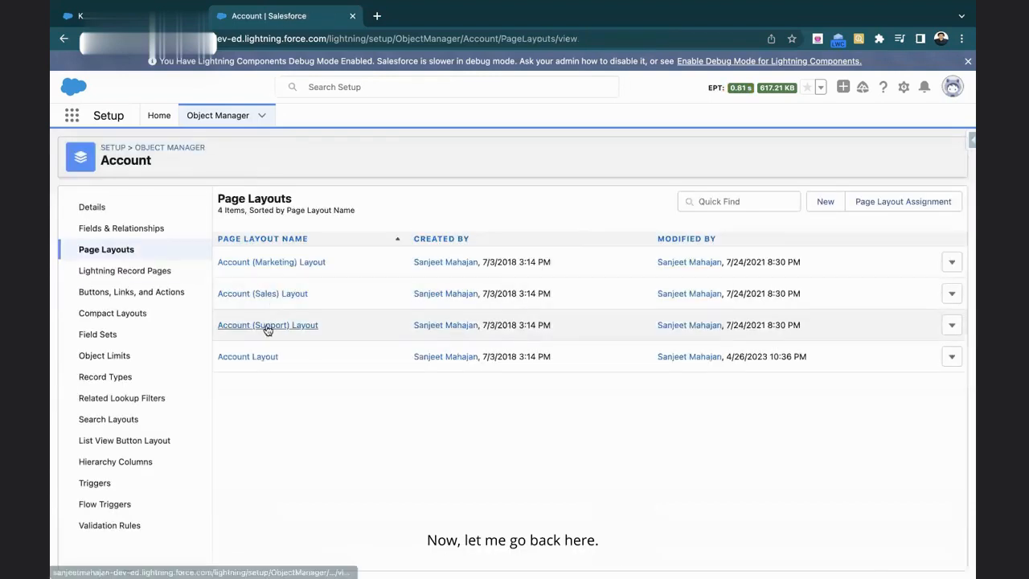
pyautogui.click(907, 201)
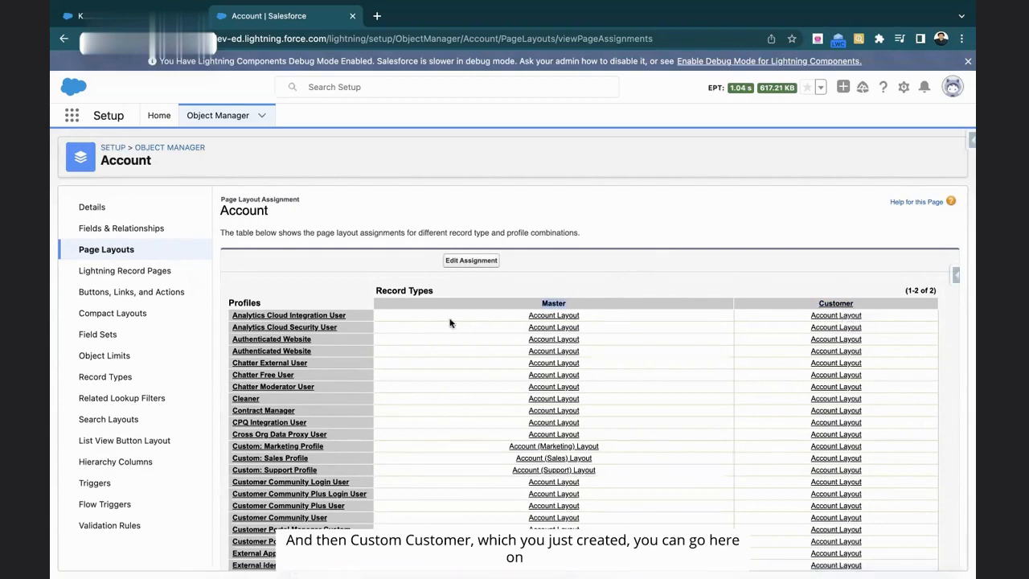
pyautogui.click(469, 260)
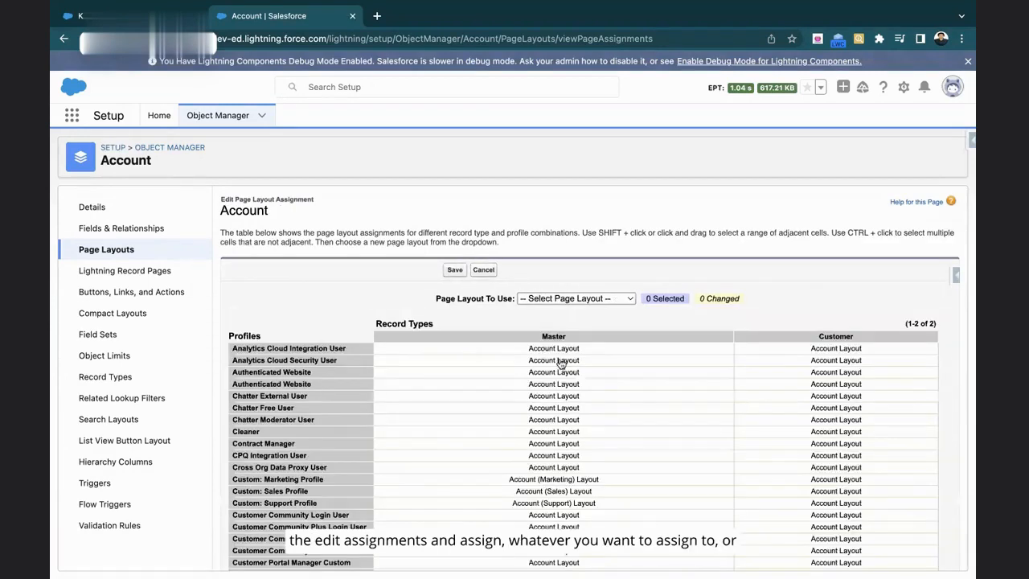
pyautogui.click(570, 350)
pyautogui.click(595, 301)
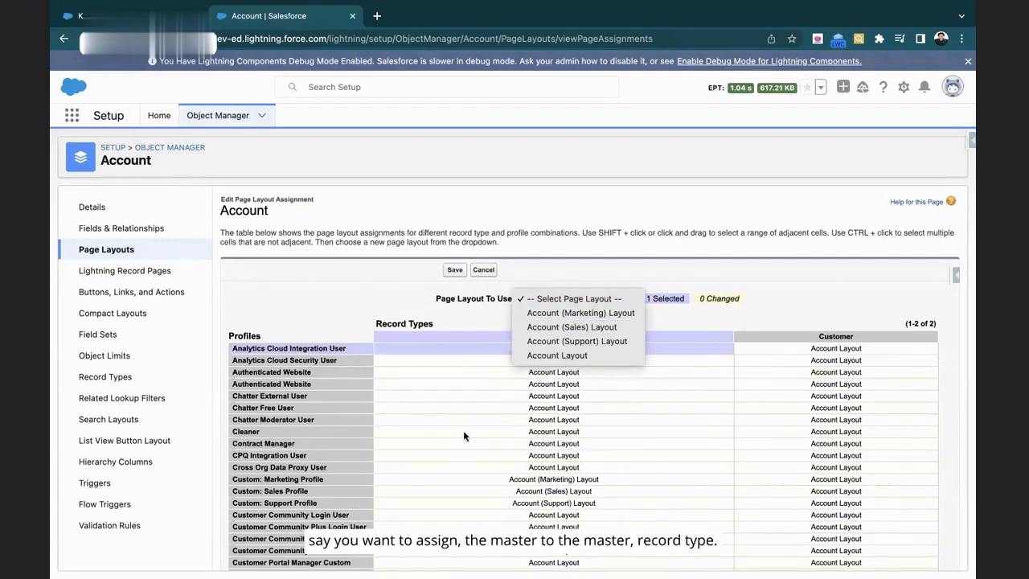
pyautogui.scroll(-10, 495, 404)
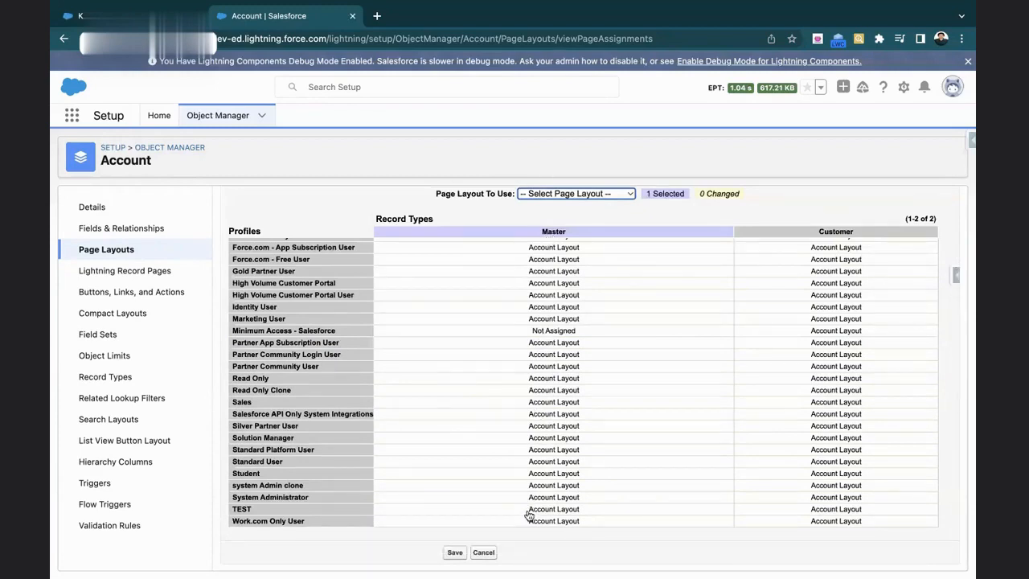
pyautogui.click(550, 498)
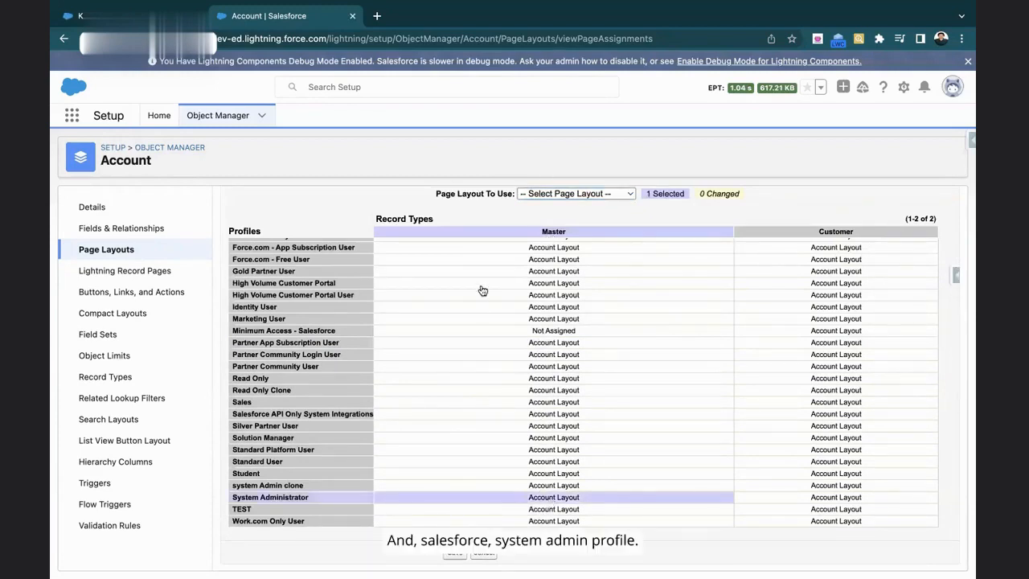
pyautogui.click(579, 195)
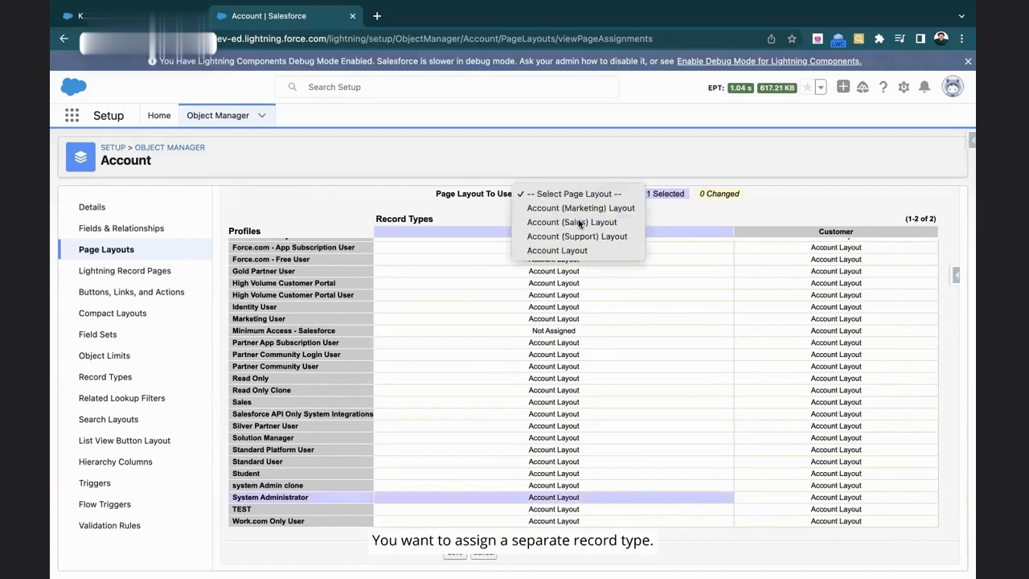
pyautogui.click(579, 222)
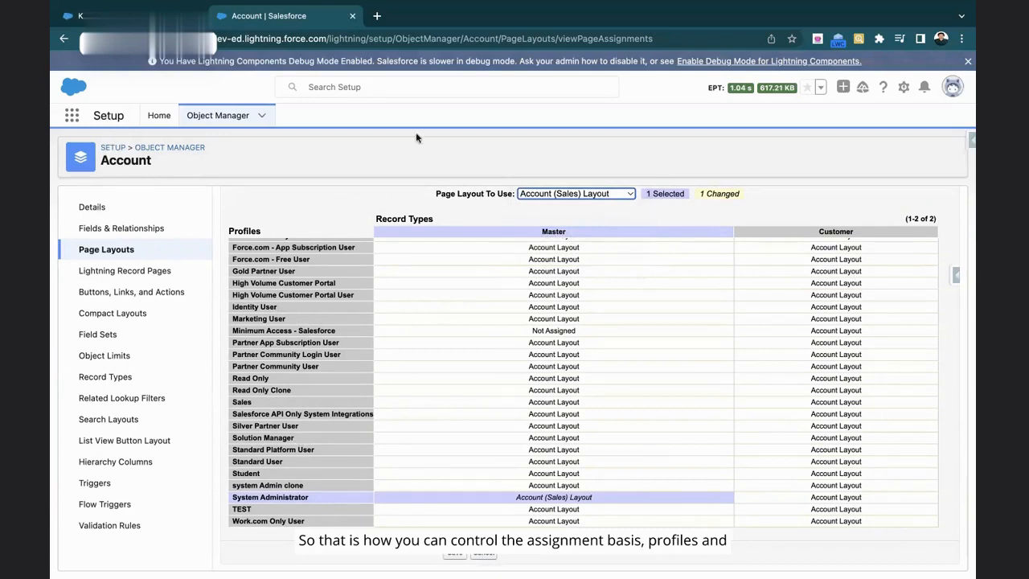
pyautogui.click(483, 556)
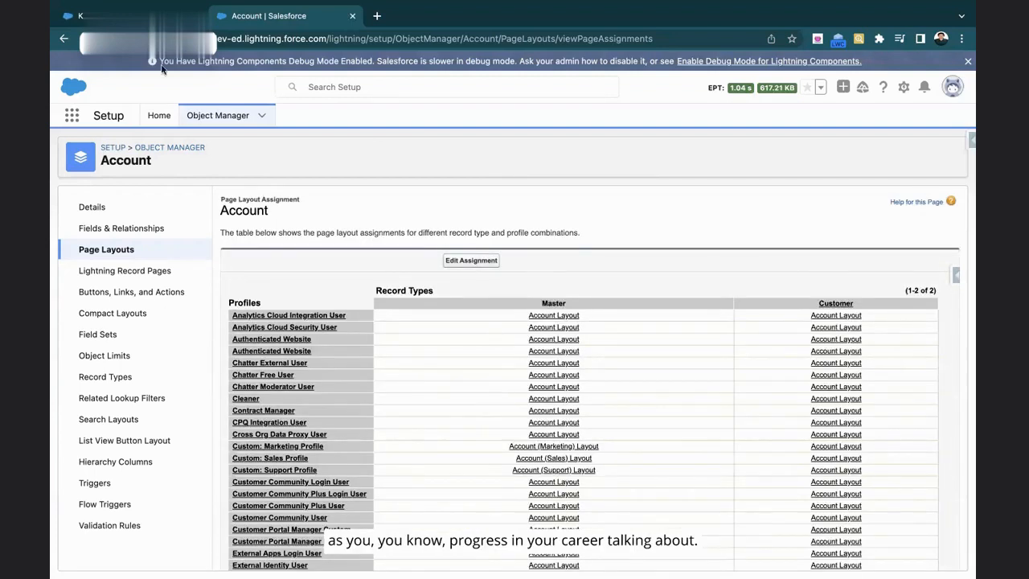
pyautogui.click(147, 16)
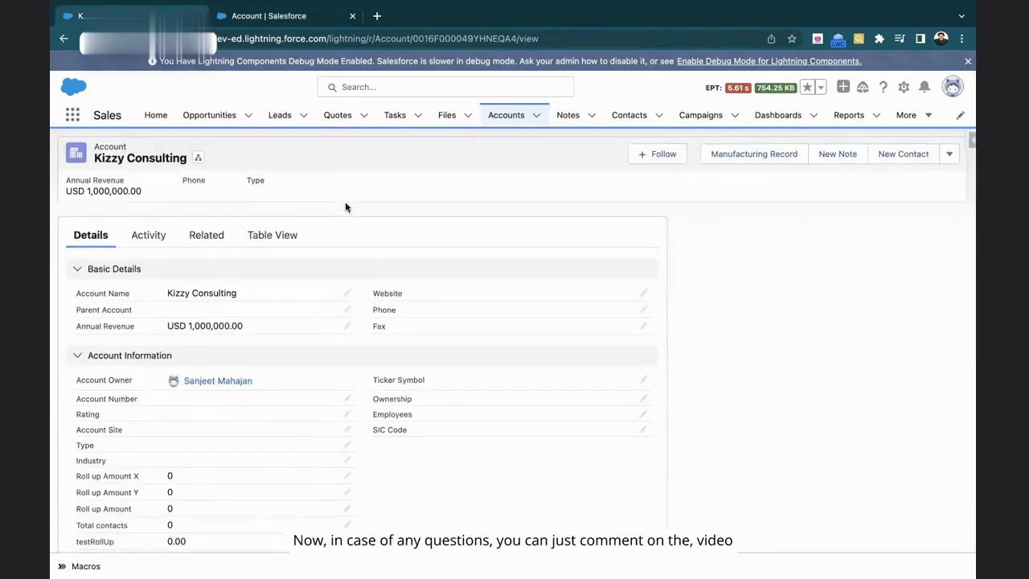
pyautogui.click(287, 17)
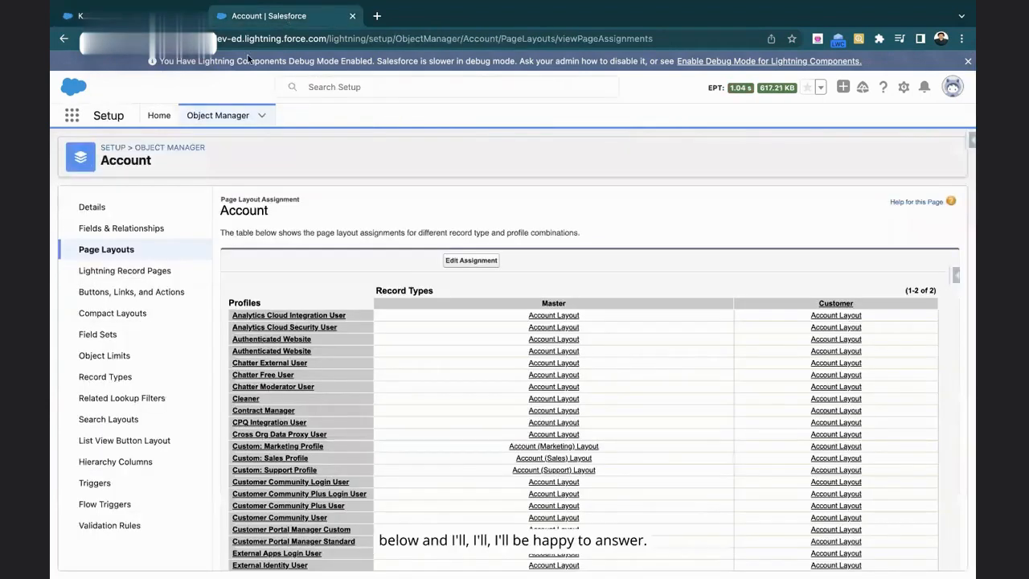
# Search Setup for "tab" from its home page and open the Tabs settings page.
pyautogui.click(150, 125)
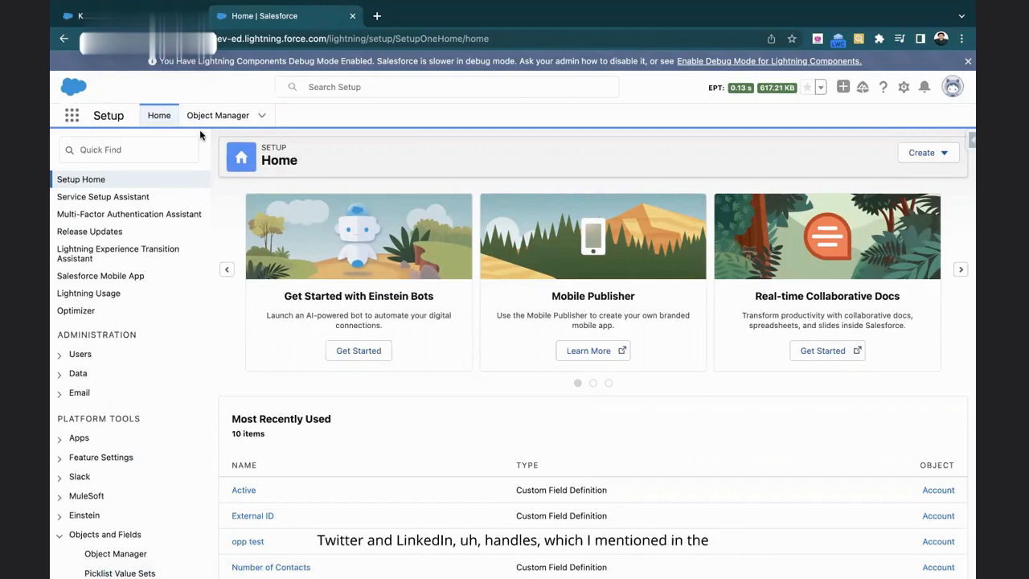
pyautogui.click(134, 140)
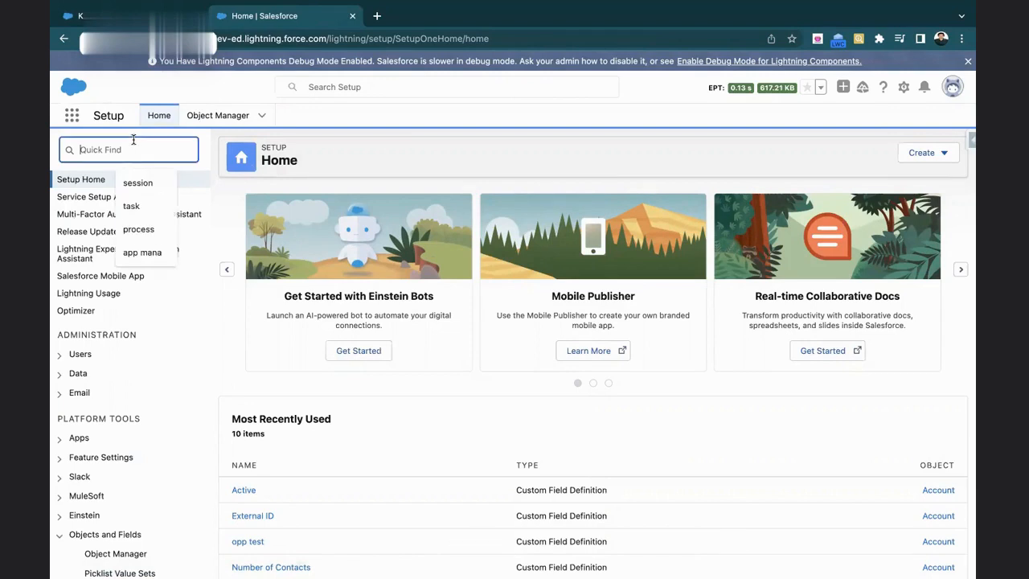
pyautogui.write('tab')
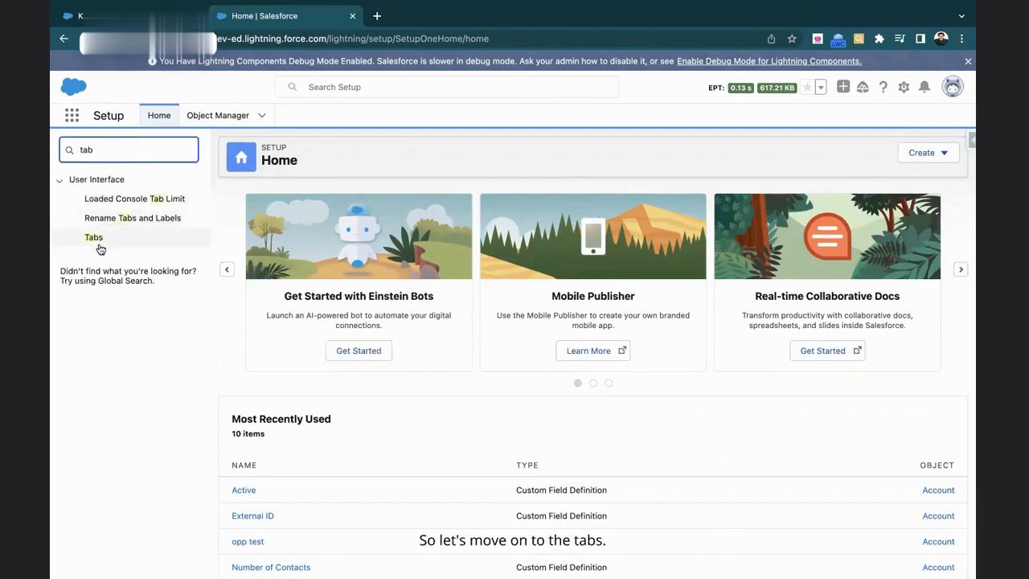
pyautogui.click(94, 238)
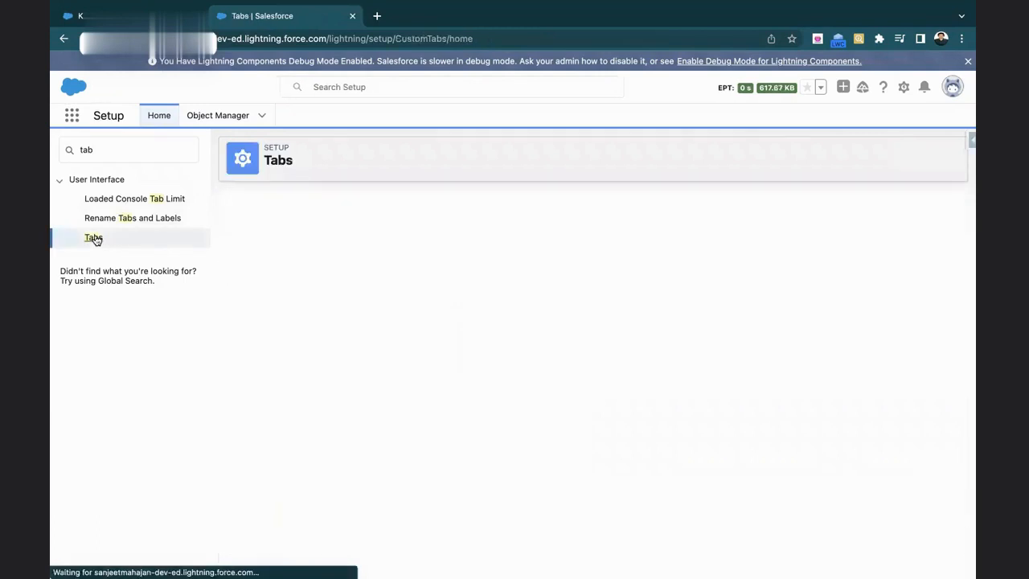
# Examine the Accounts tab in the Sales app with its available list views, and reopen the Kizzy Consulting account record.
pyautogui.scroll(-2, 315, 281)
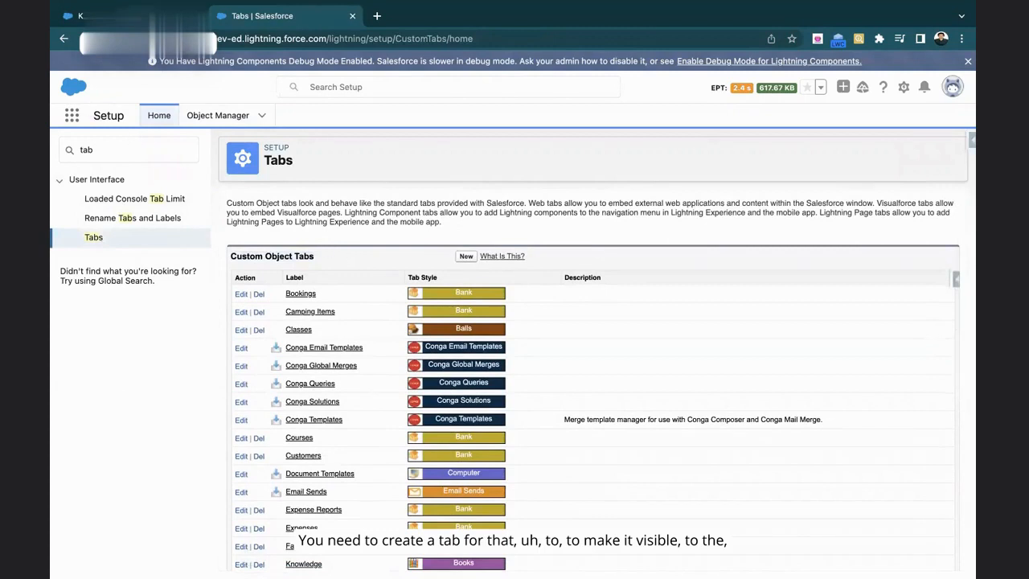
pyautogui.hotkey('ctrl', 'shift', 'Tab')
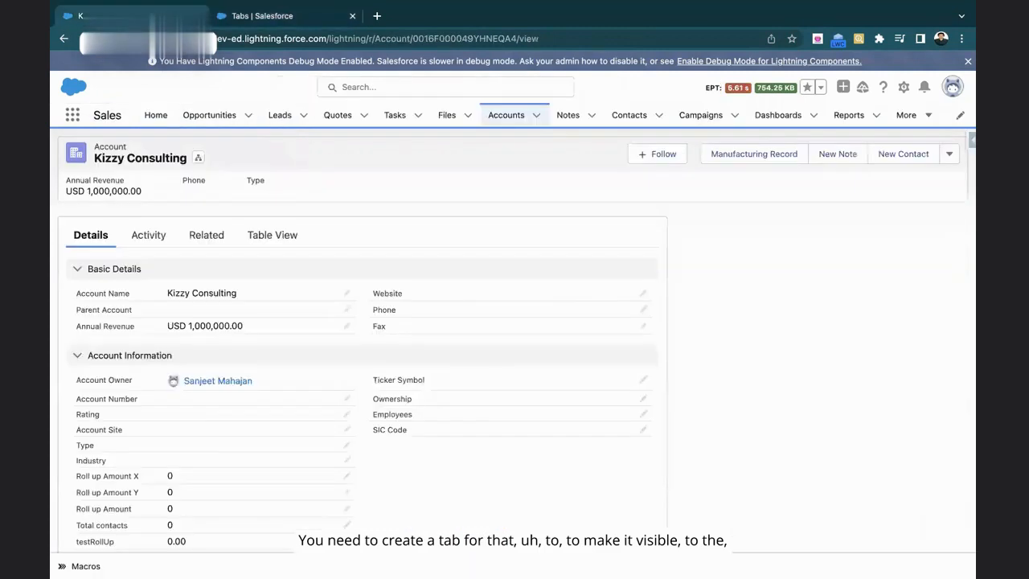
pyautogui.click(515, 117)
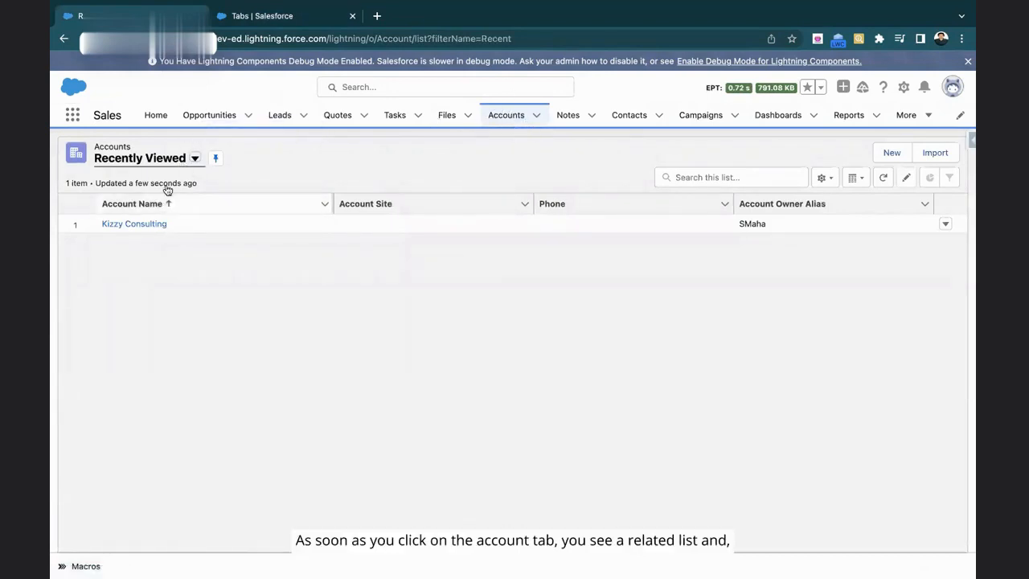
pyautogui.click(178, 164)
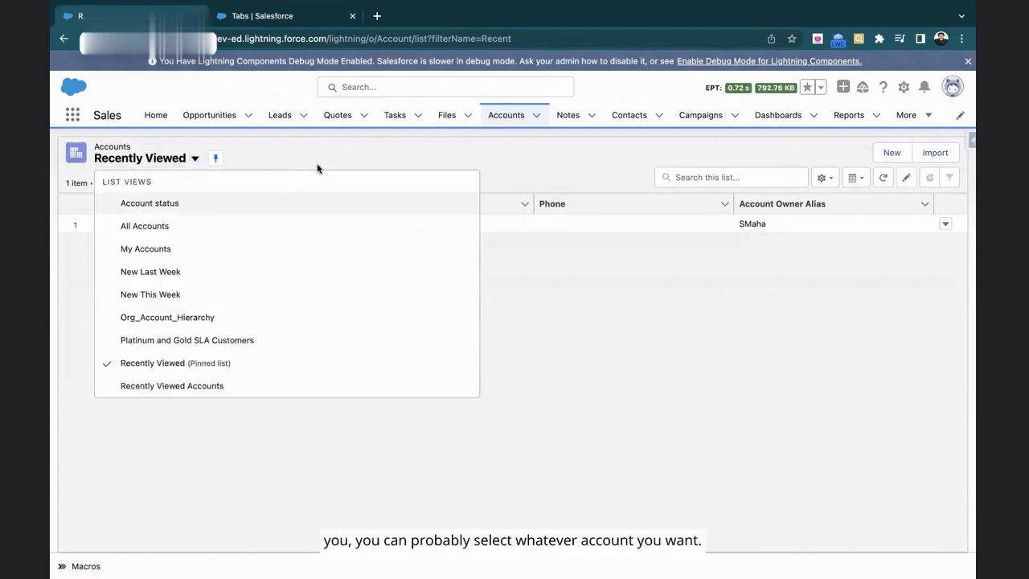
pyautogui.click(320, 165)
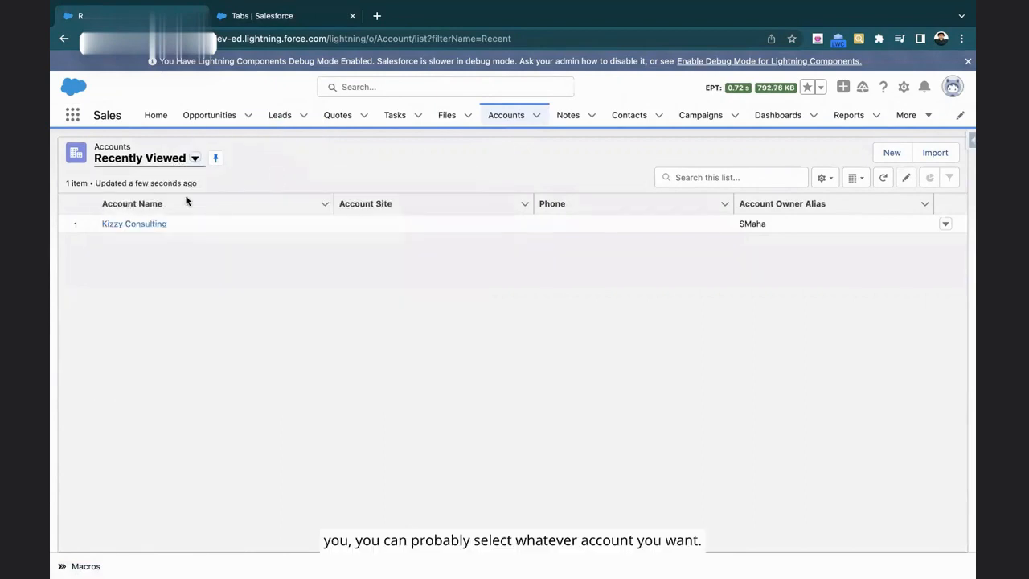
pyautogui.click(137, 224)
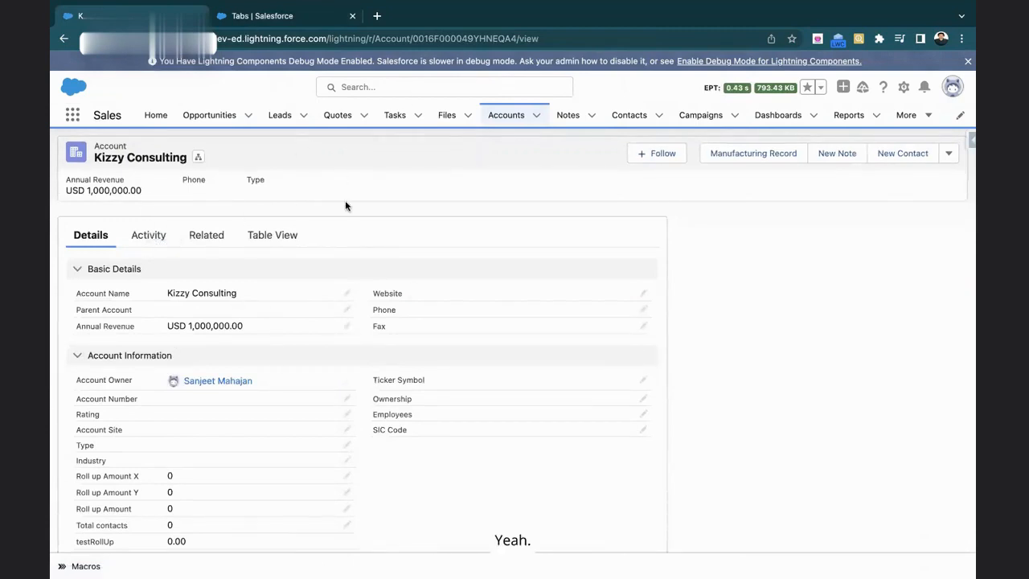
# Start a new custom object tab in Setup for the Speaker object with the Hammer tab style, and proceed to the profile settings.
pyautogui.click(257, 17)
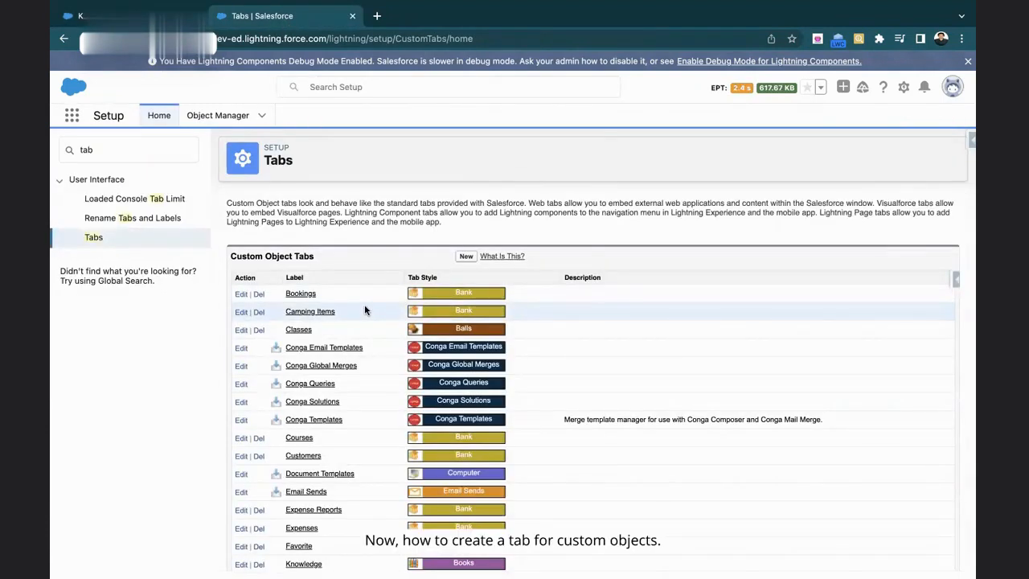
pyautogui.click(465, 257)
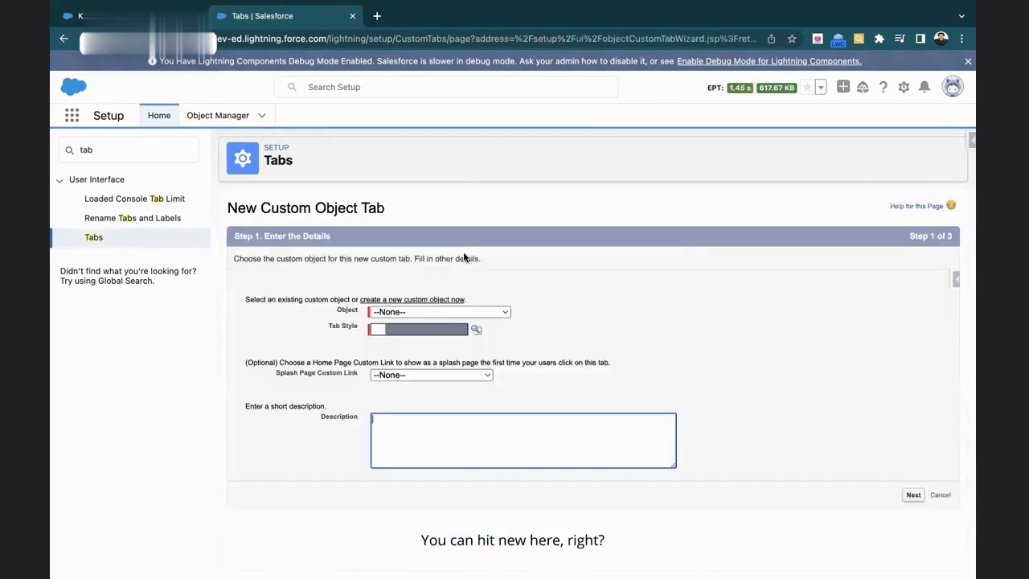
pyautogui.click(428, 312)
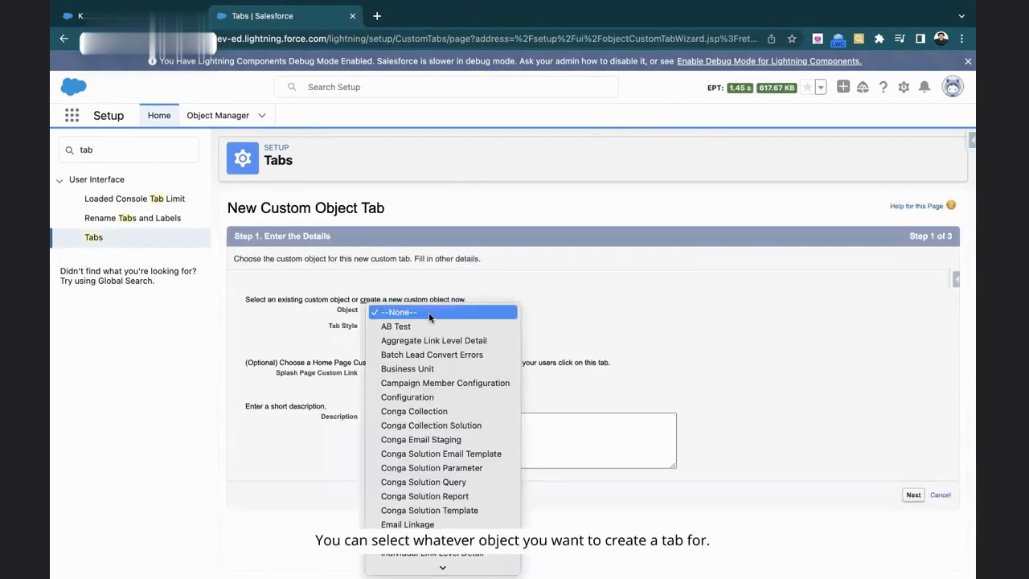
pyautogui.moveTo(421, 566)
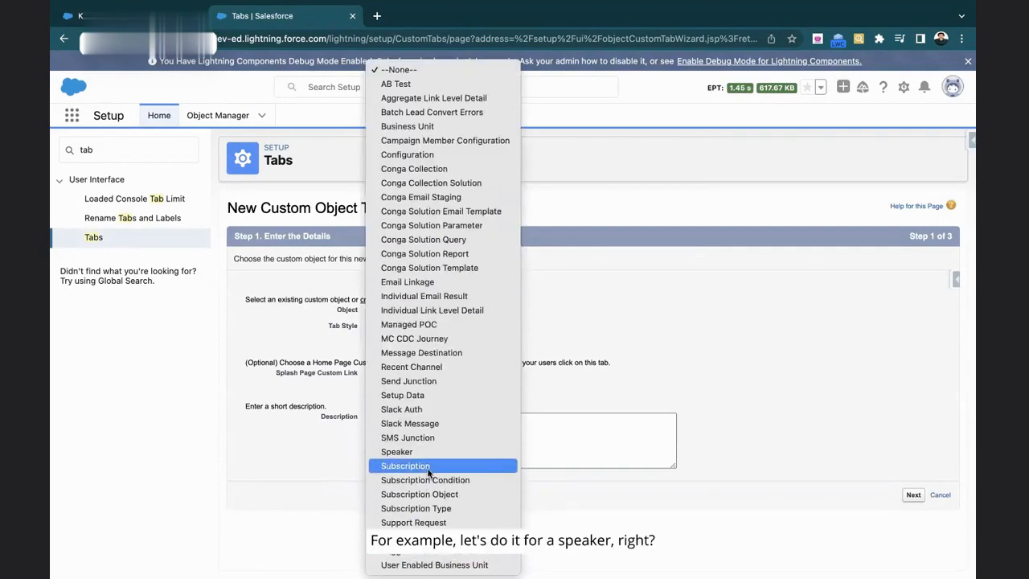
pyautogui.click(443, 449)
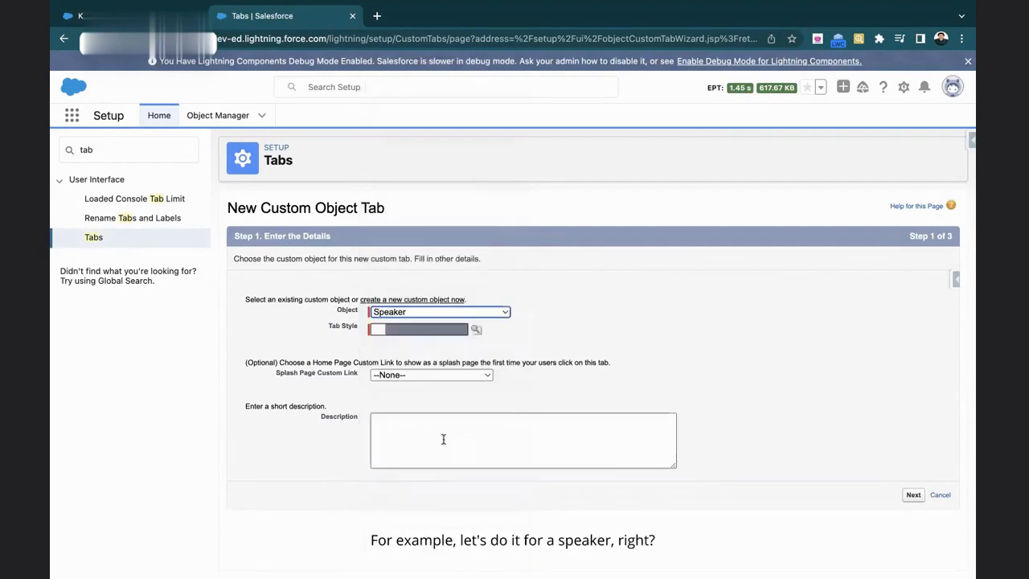
pyautogui.click(477, 330)
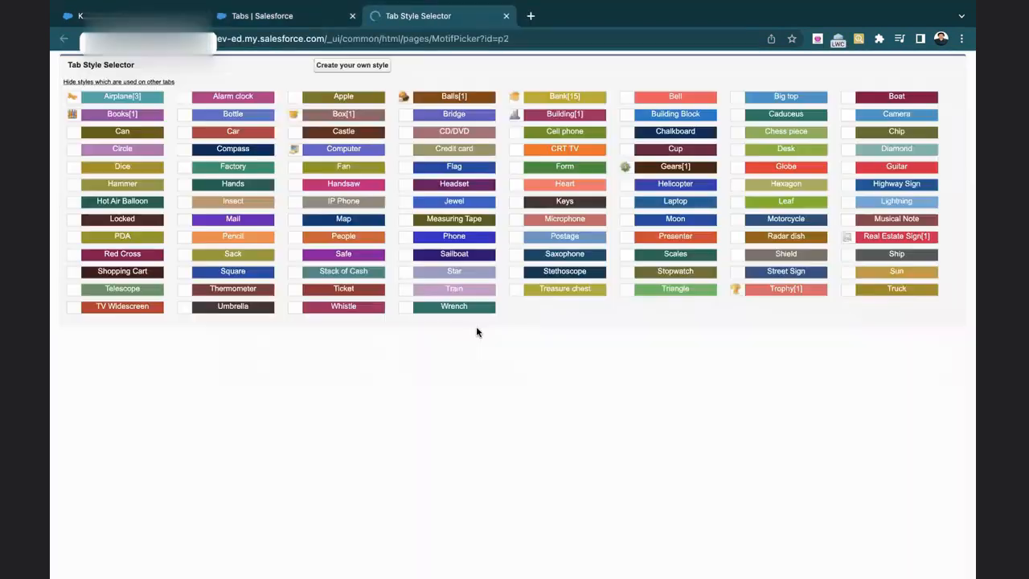
pyautogui.moveTo(122, 97)
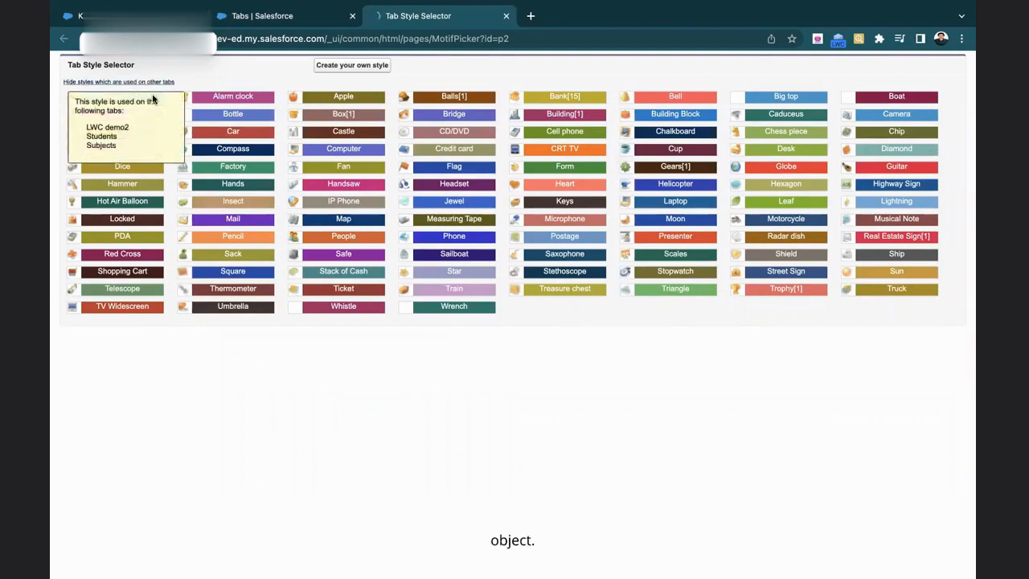
pyautogui.click(144, 186)
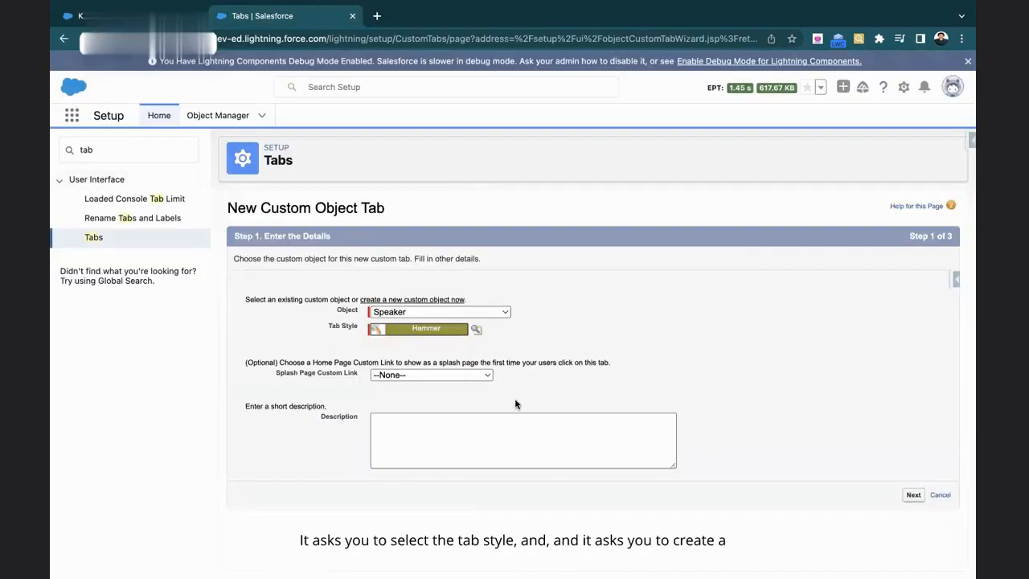
pyautogui.click(912, 496)
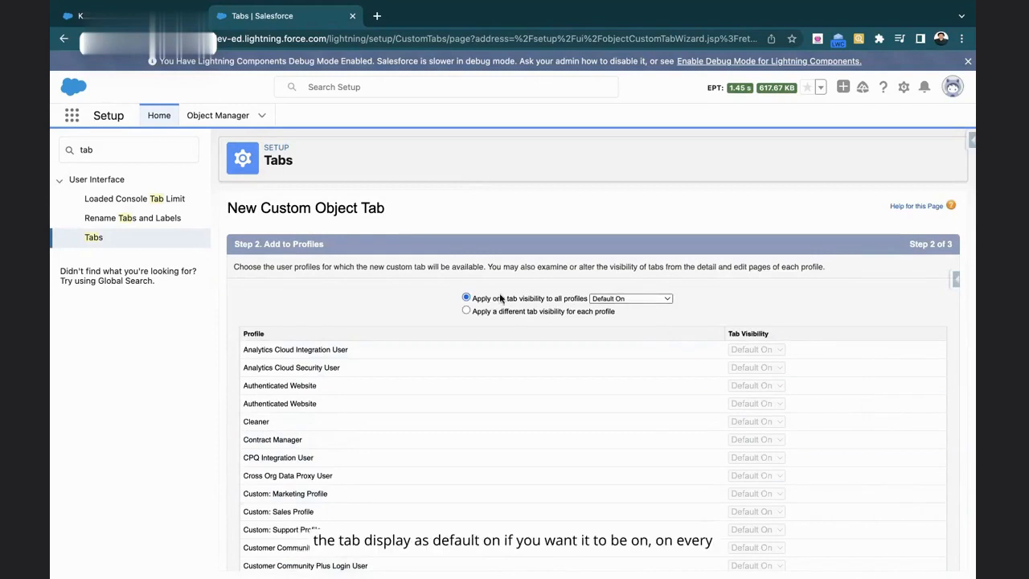
# Review the per-profile visibility choices, apply Default On tab visibility to all profiles, and proceed to the custom app settings.
pyautogui.click(611, 298)
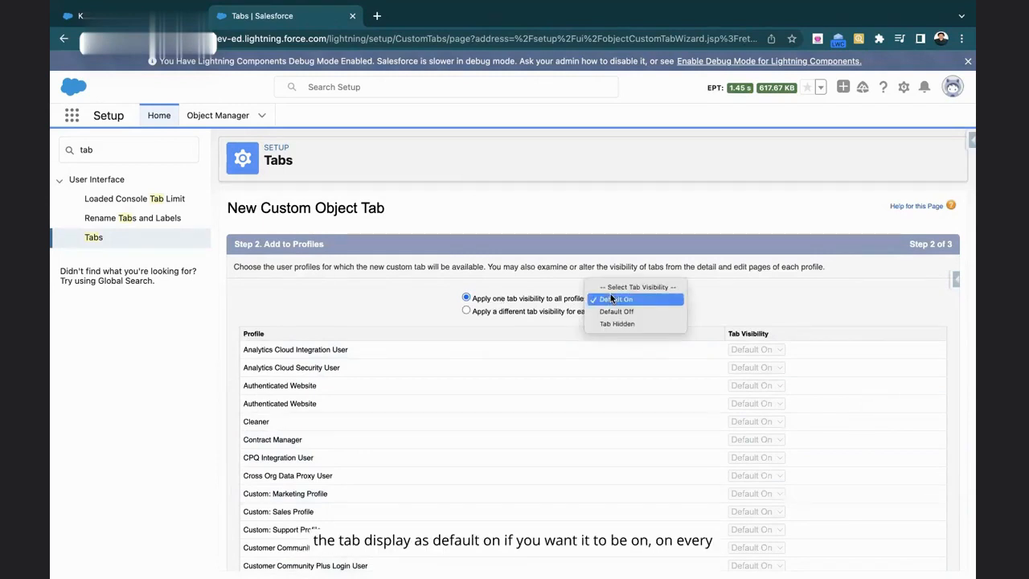
pyautogui.click(707, 284)
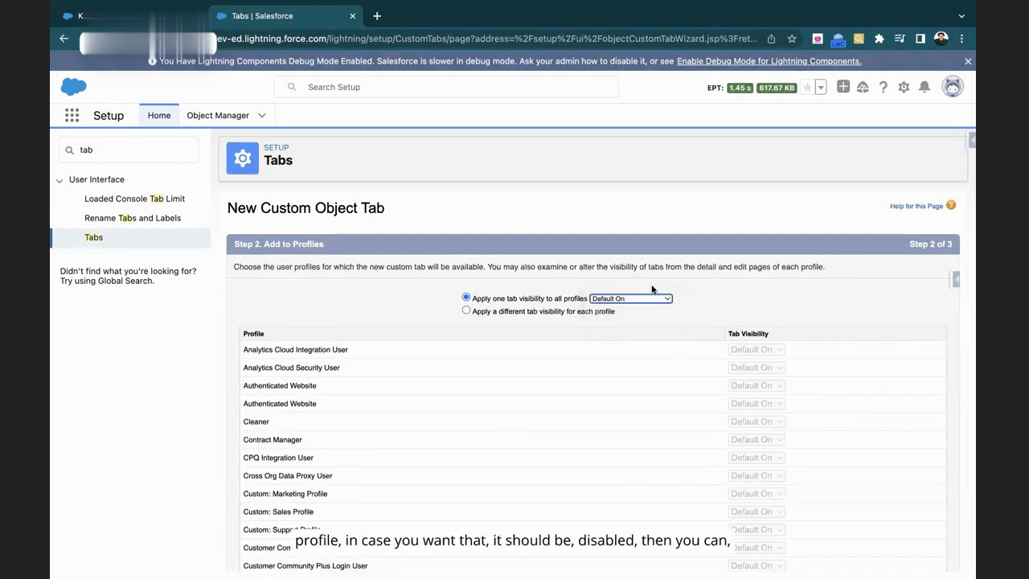
pyautogui.click(466, 312)
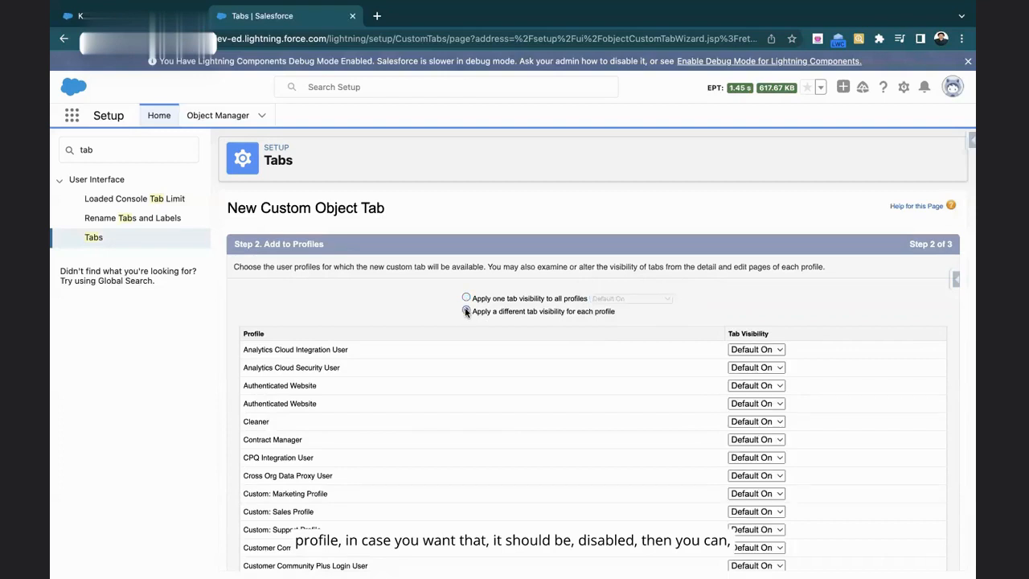
pyautogui.click(756, 349)
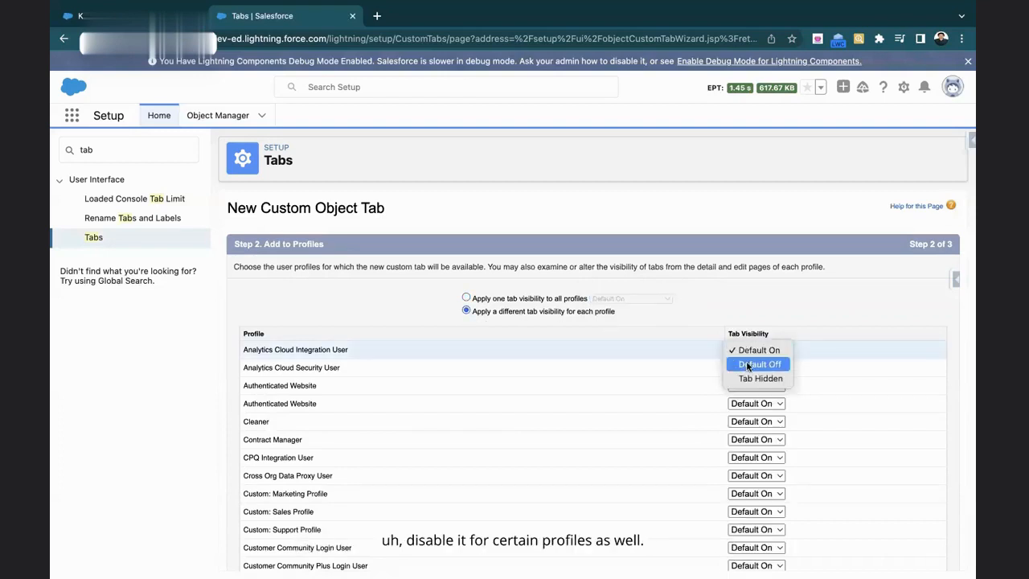
pyautogui.click(766, 292)
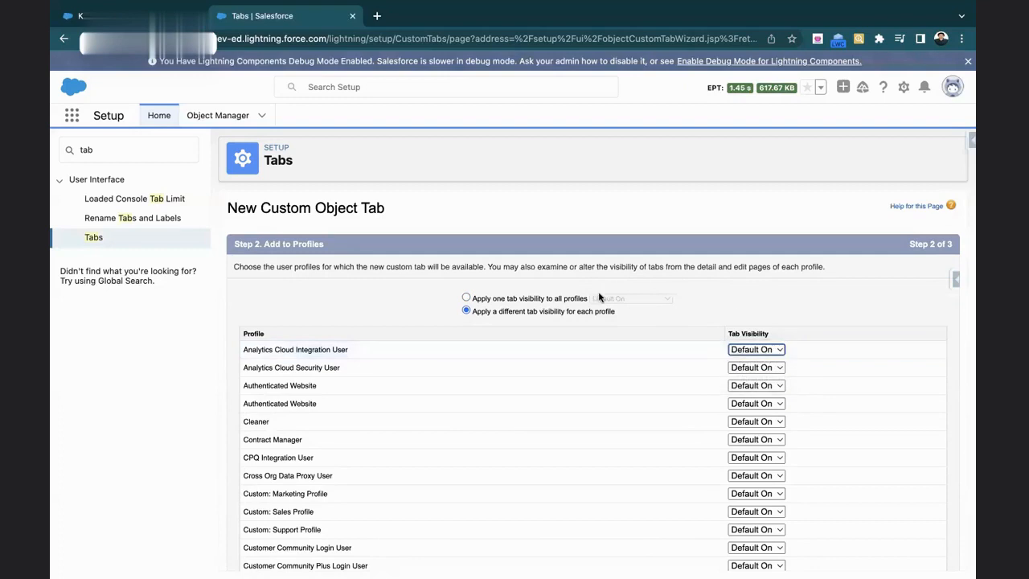
pyautogui.click(467, 299)
pyautogui.scroll(-10, 884, 482)
pyautogui.click(912, 556)
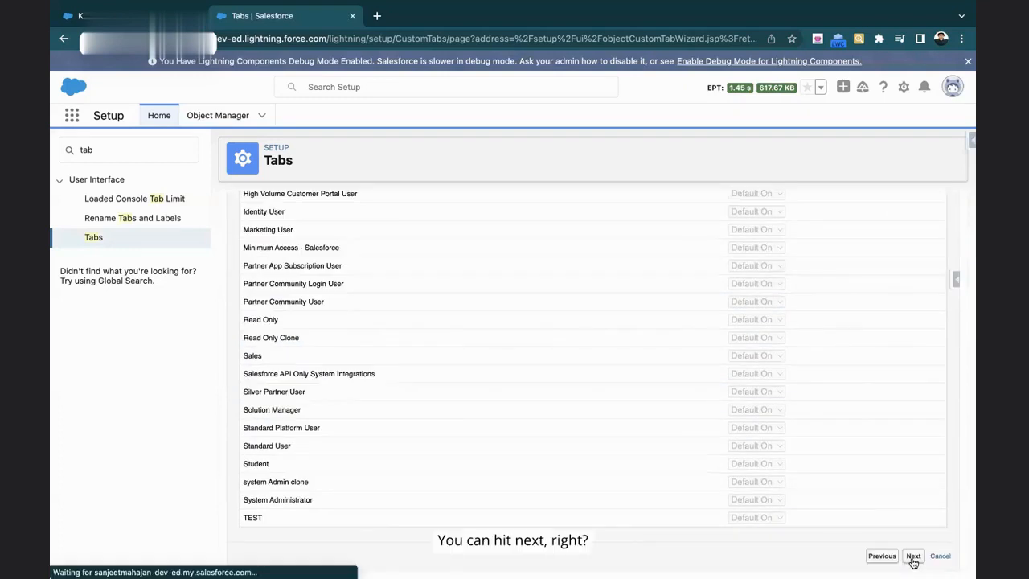
# Review the custom apps, keep the new Speaker tab included in all of them, and save the tab.
pyautogui.scroll(-10, 833, 451)
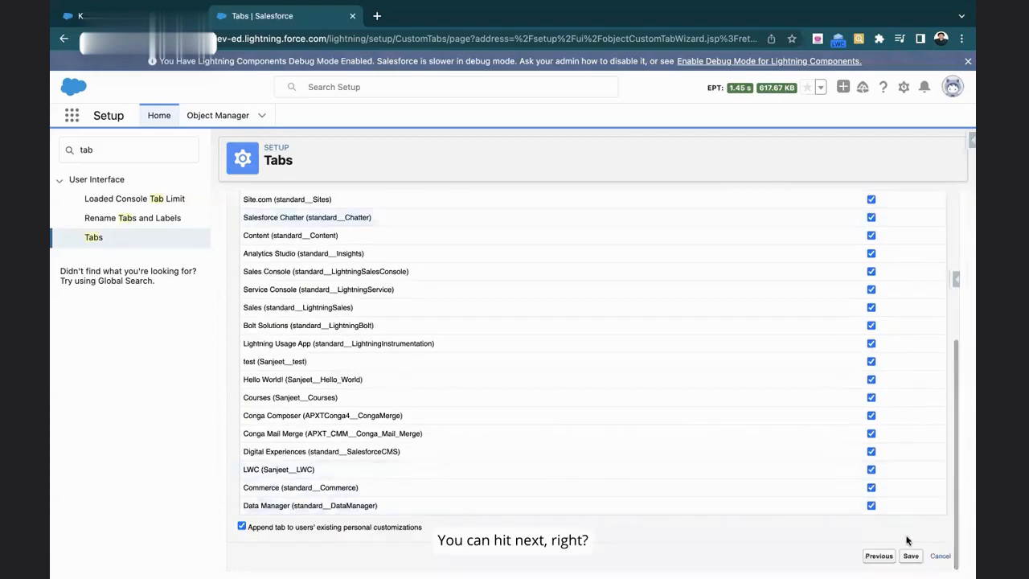
pyautogui.scroll(10, 809, 294)
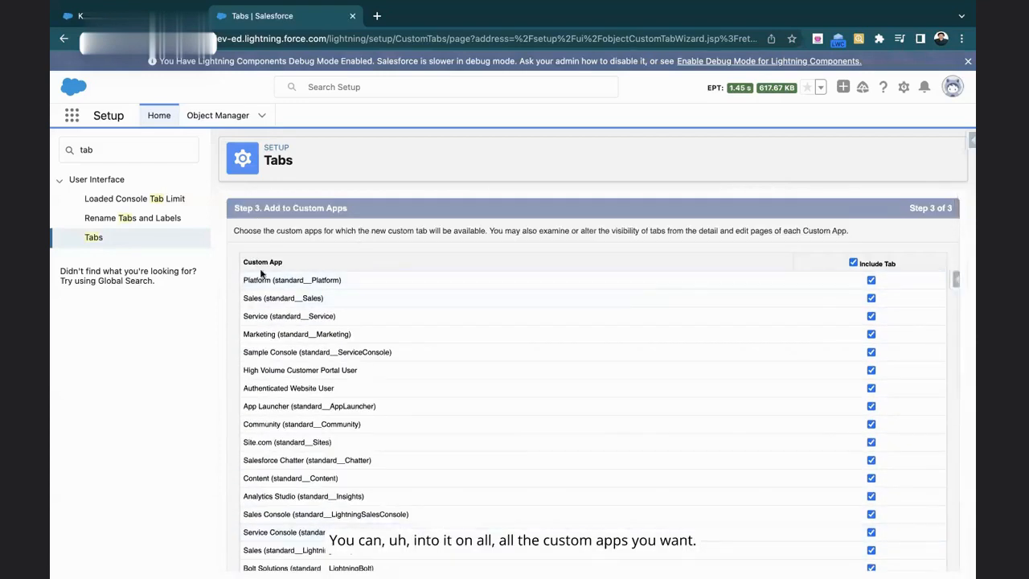
pyautogui.click(72, 117)
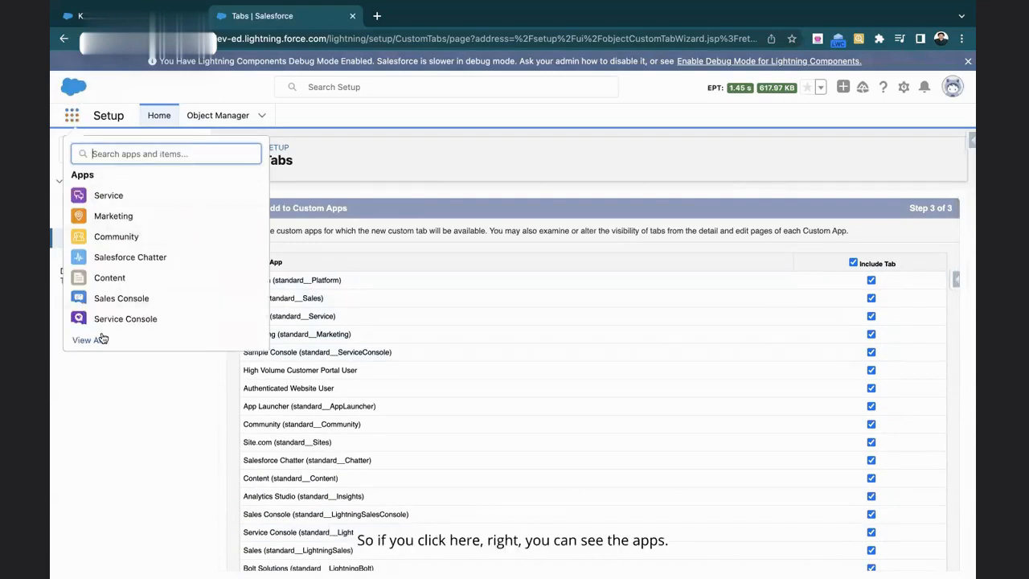
pyautogui.click(701, 189)
pyautogui.scroll(-5, 783, 409)
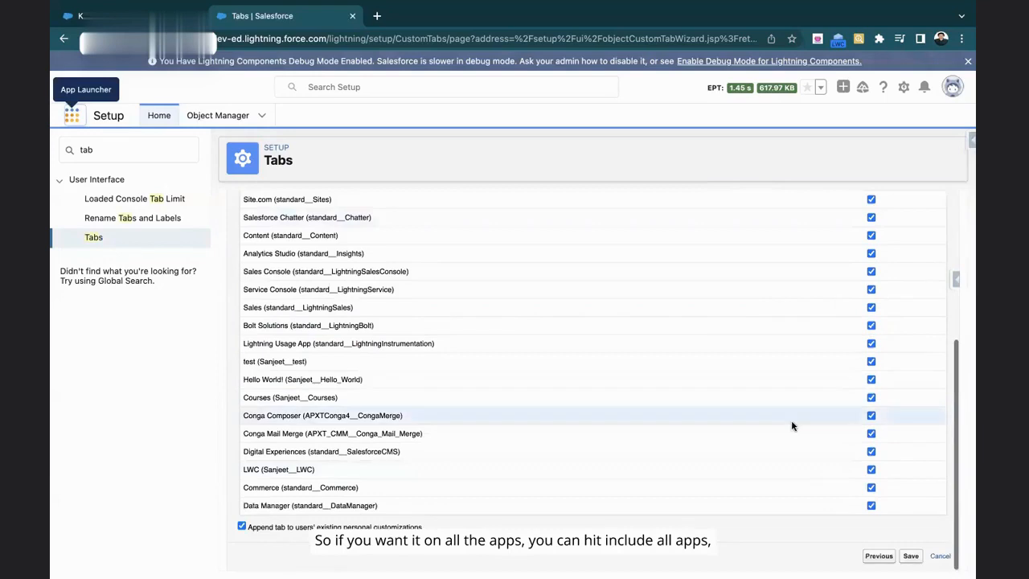
pyautogui.click(911, 555)
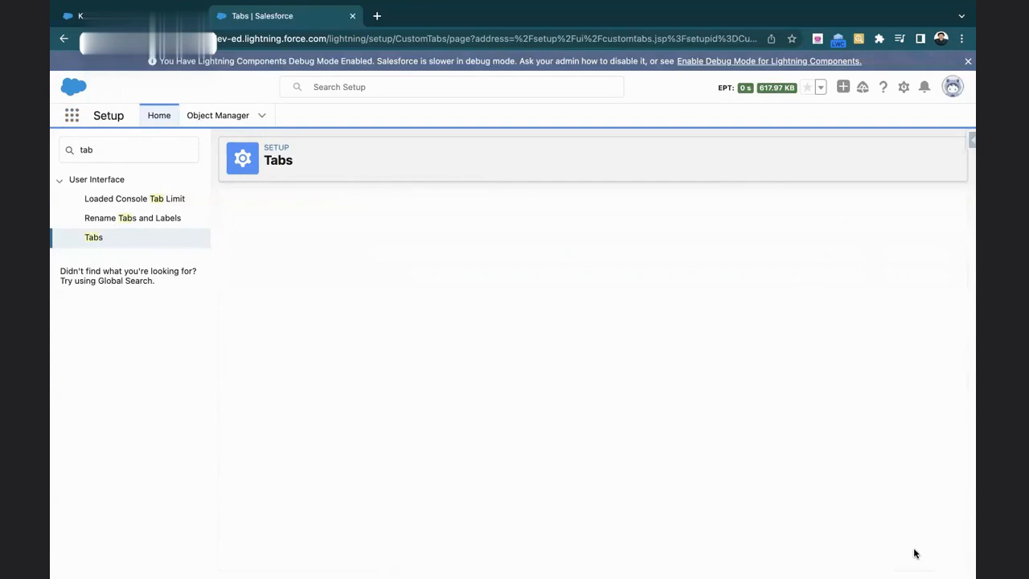
# Find the Speakers tab among the custom object tabs, reload the page, search the apps and items for "speak", and open Speakers.
pyautogui.scroll(-5, 336, 450)
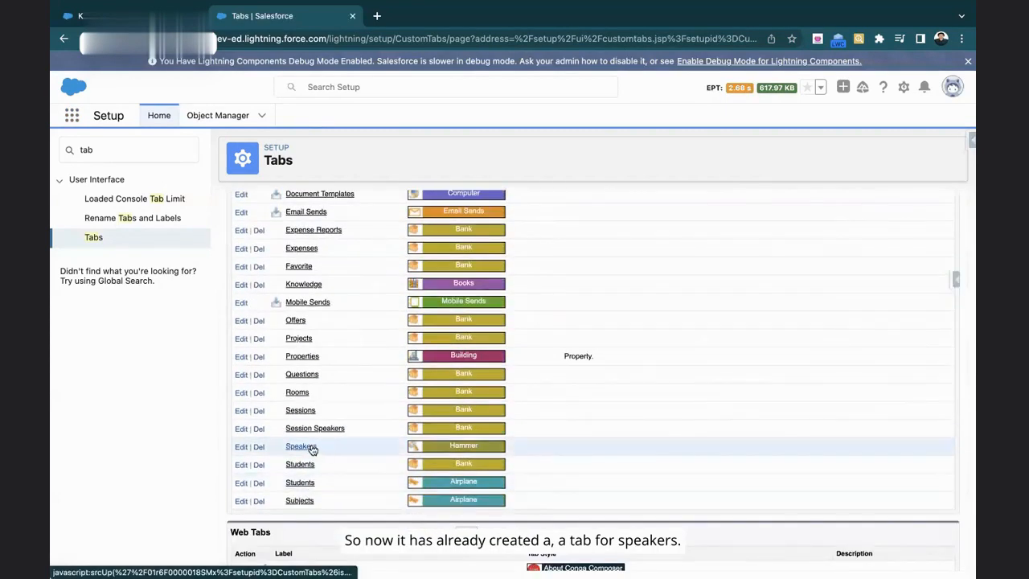
pyautogui.click(109, 39)
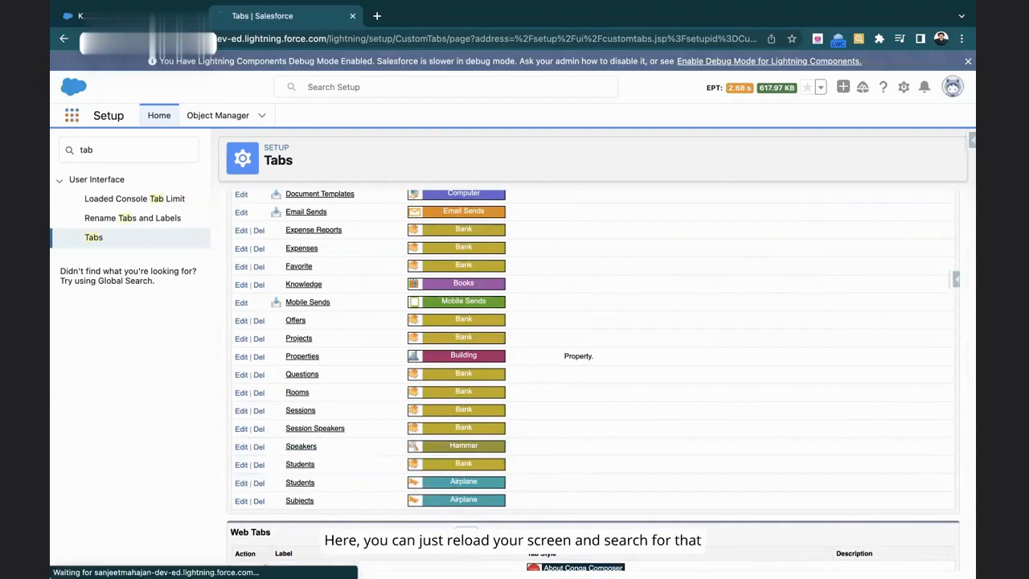
pyautogui.click(71, 117)
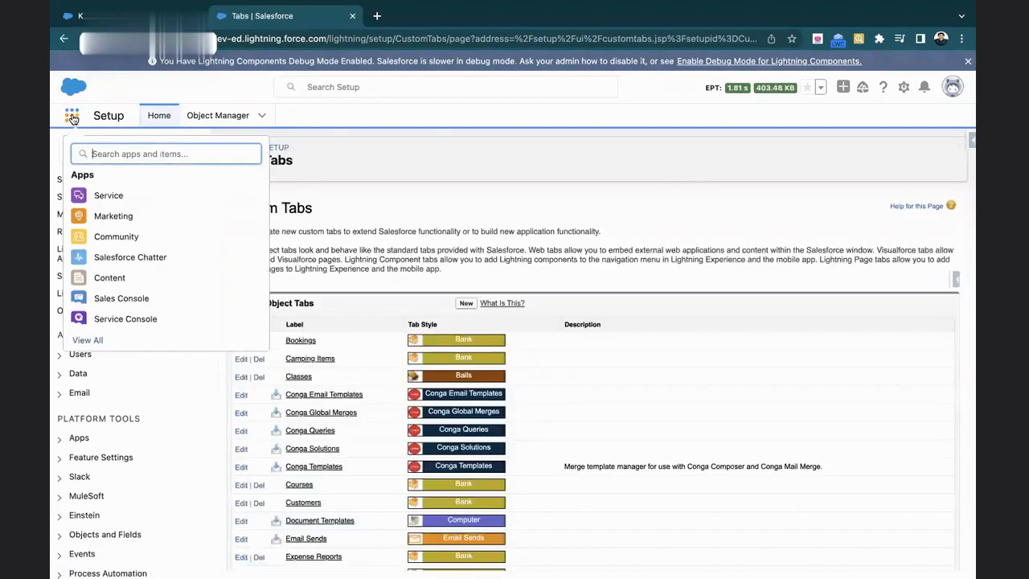
pyautogui.write('speak')
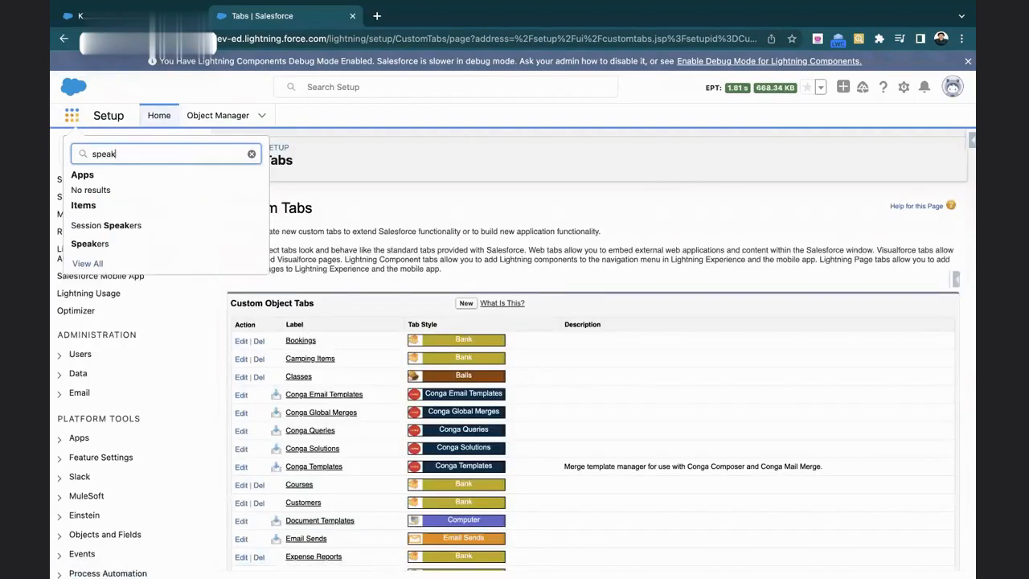
pyautogui.click(95, 240)
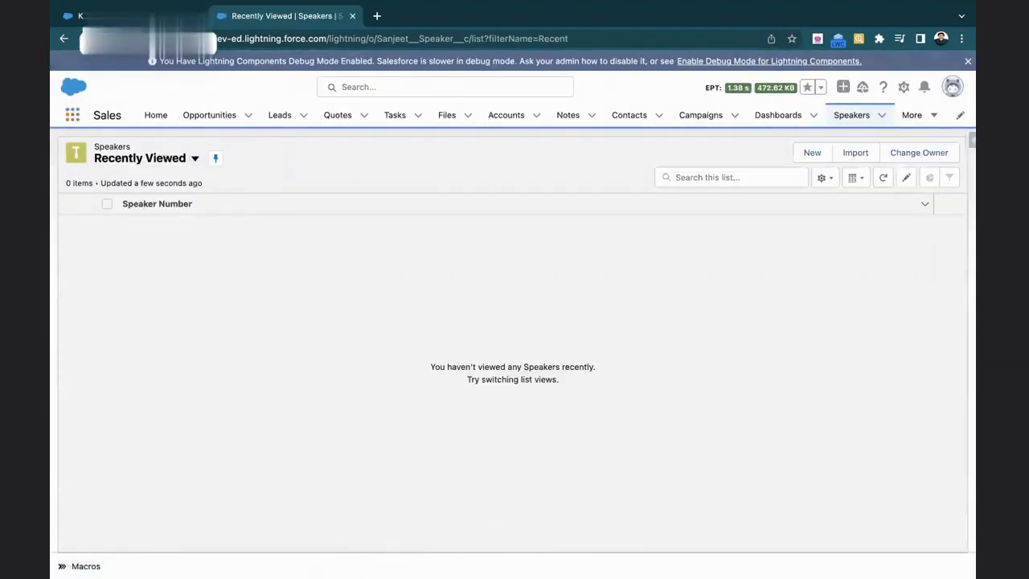
# Return to Setup from the Sales app, search for "tabs", and open the Tabs settings page.
pyautogui.click(62, 41)
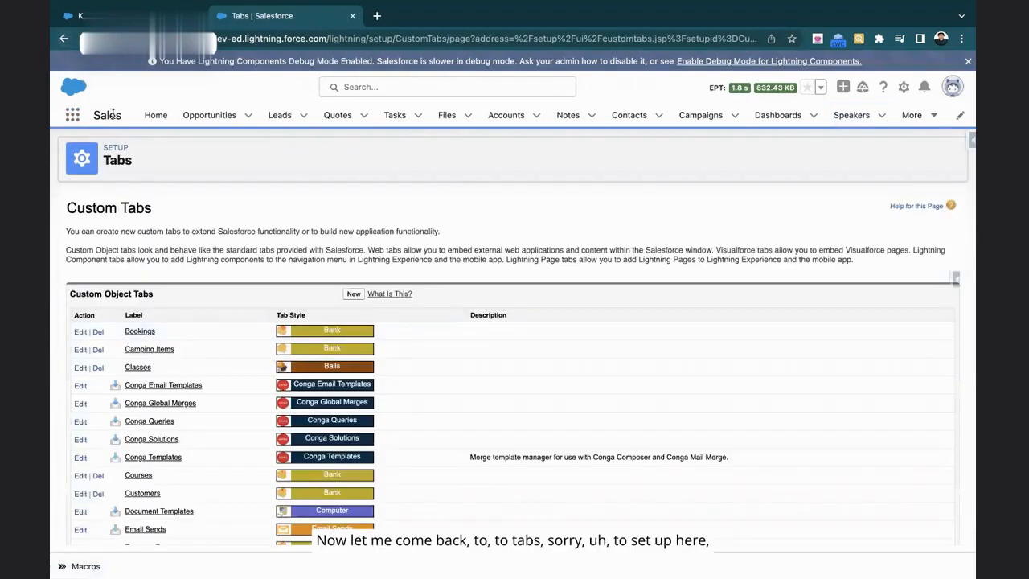
pyautogui.click(904, 87)
pyautogui.click(861, 127)
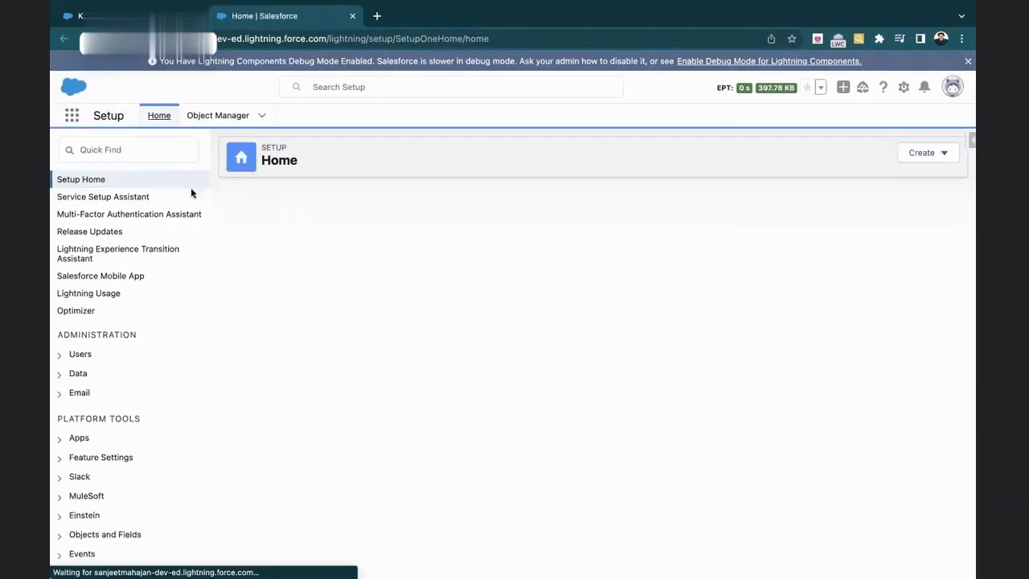
pyautogui.click(149, 153)
pyautogui.write('tabs')
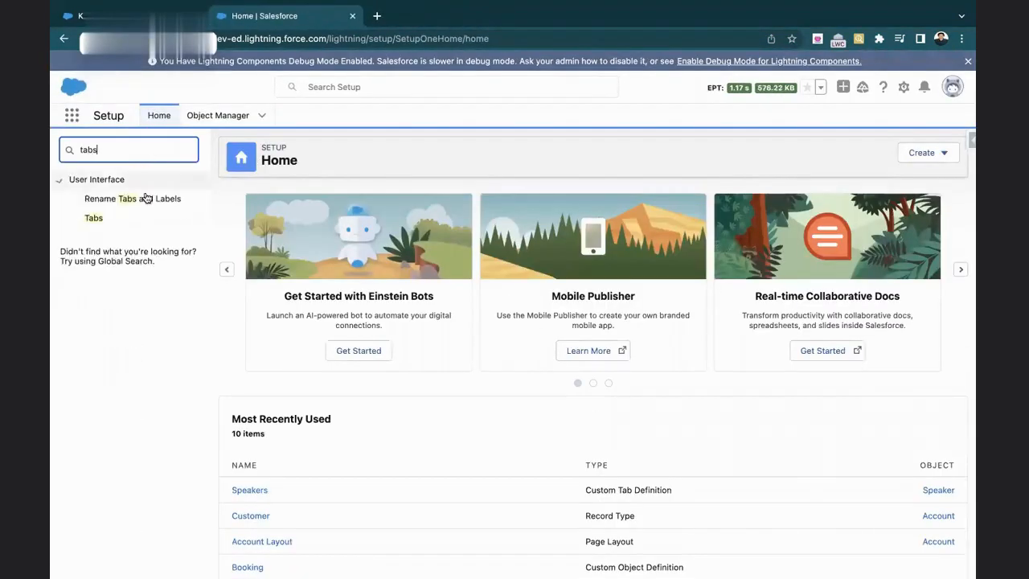
pyautogui.click(98, 222)
pyautogui.click(101, 223)
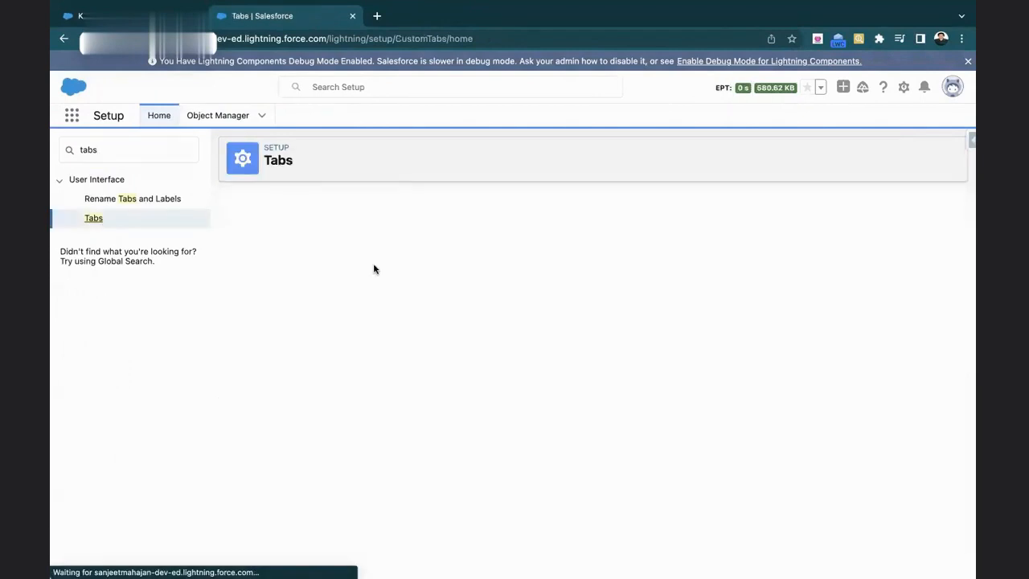
# Examine the web, Visualforce, Lightning component and Lightning page tab sections on the Tabs setup page.
pyautogui.scroll(-10, 373, 269)
pyautogui.scroll(1, 374, 268)
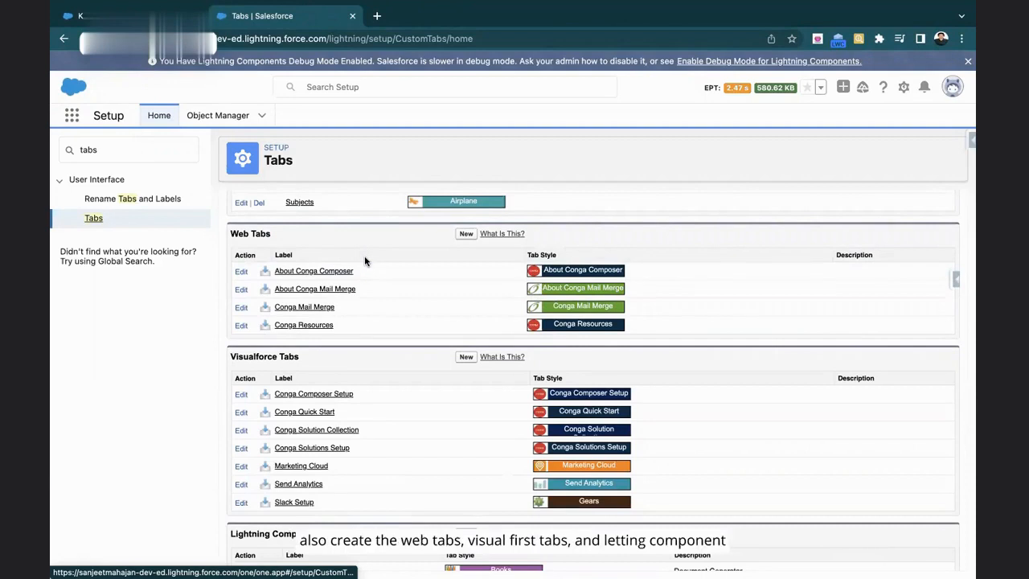
pyautogui.moveTo(271, 233); pyautogui.dragTo(230, 234)
pyautogui.tripleClick(277, 354)
pyautogui.scroll(-2, 277, 355)
pyautogui.click(294, 372)
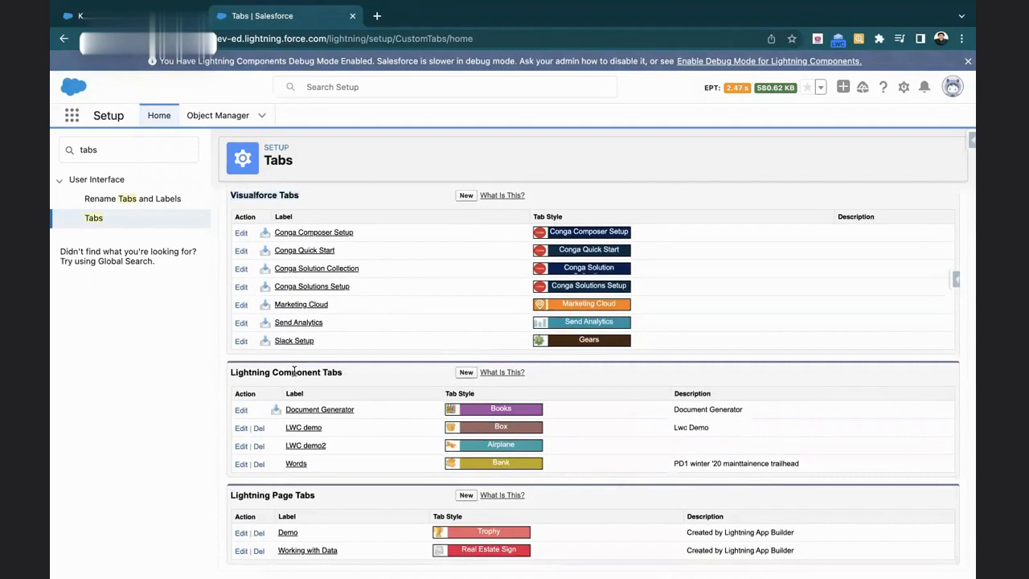
pyautogui.doubleClick(294, 372)
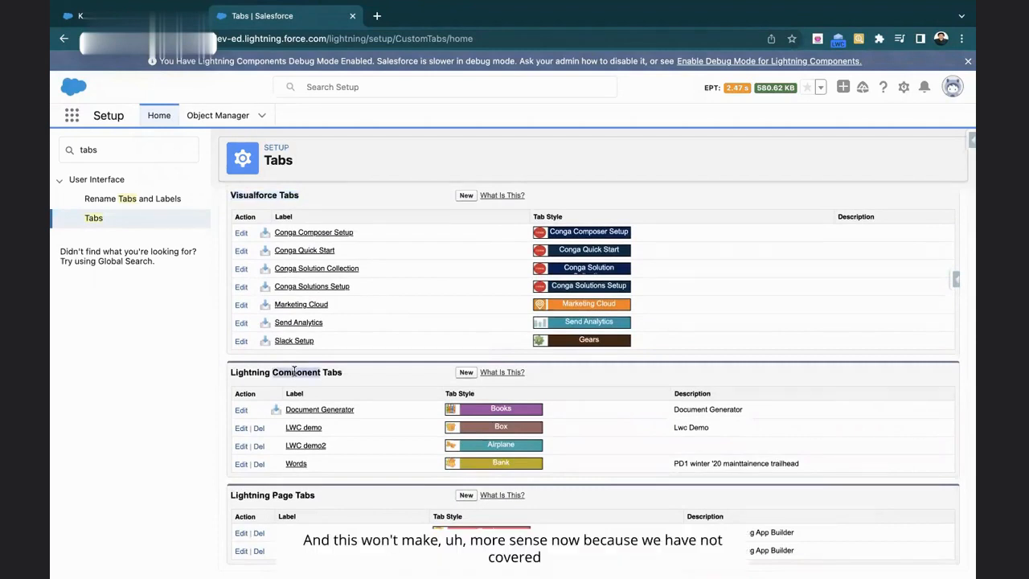
pyautogui.scroll(1, 294, 371)
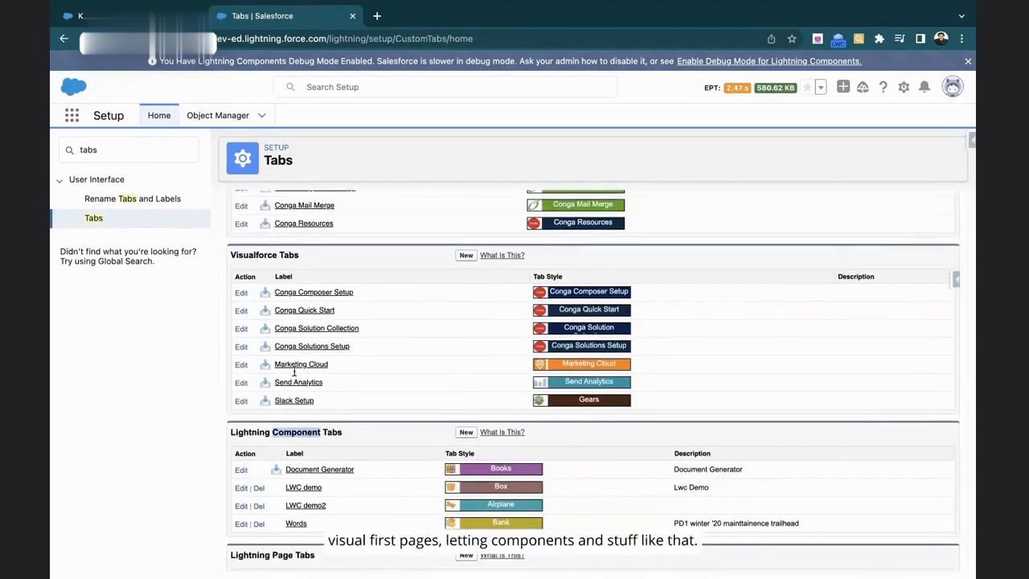
pyautogui.scroll(3, 282, 372)
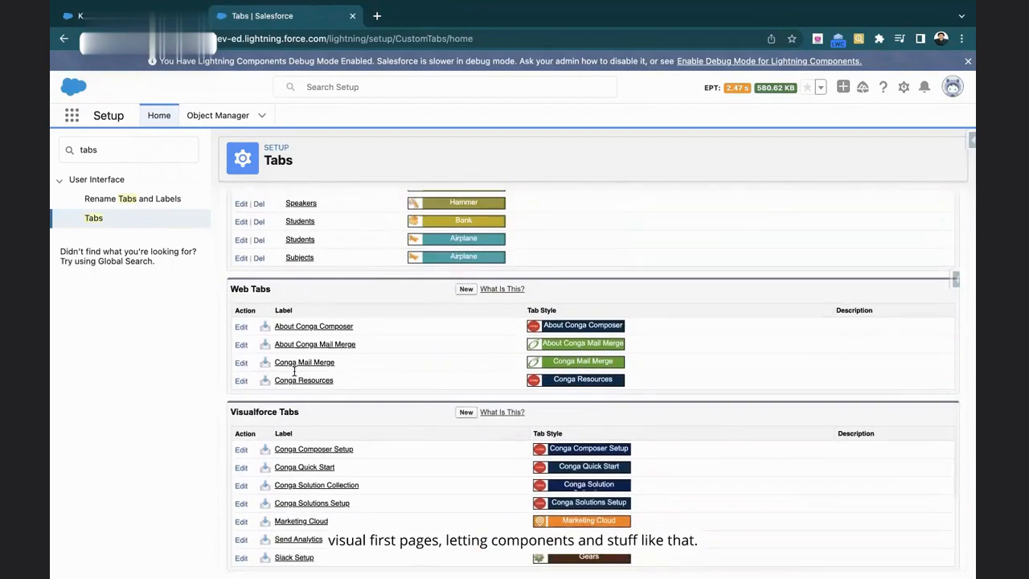
pyautogui.scroll(8, 294, 371)
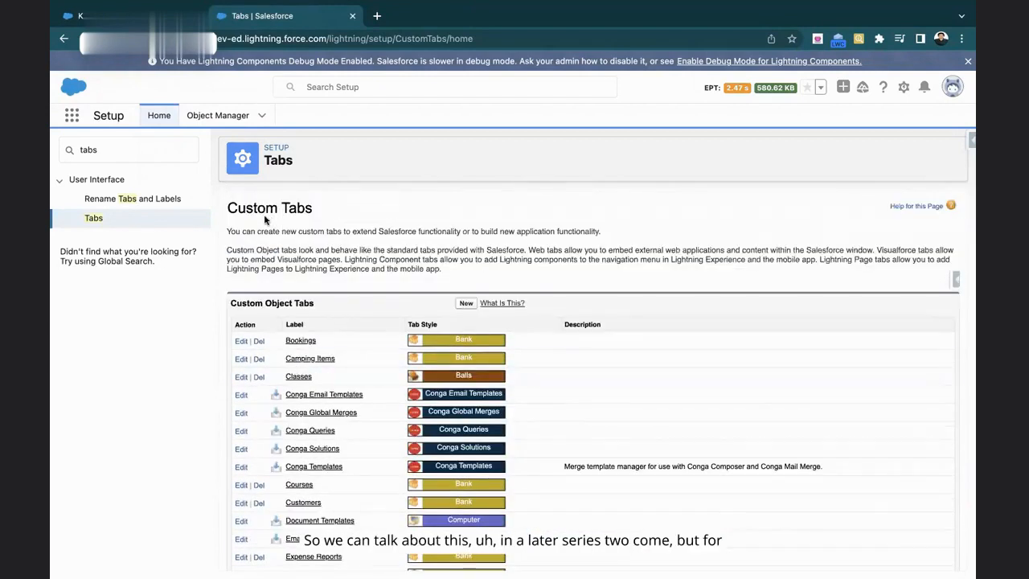
# Return to the browser tab with the account record, open the Accounts object page, and review its available list views.
pyautogui.click(120, 15)
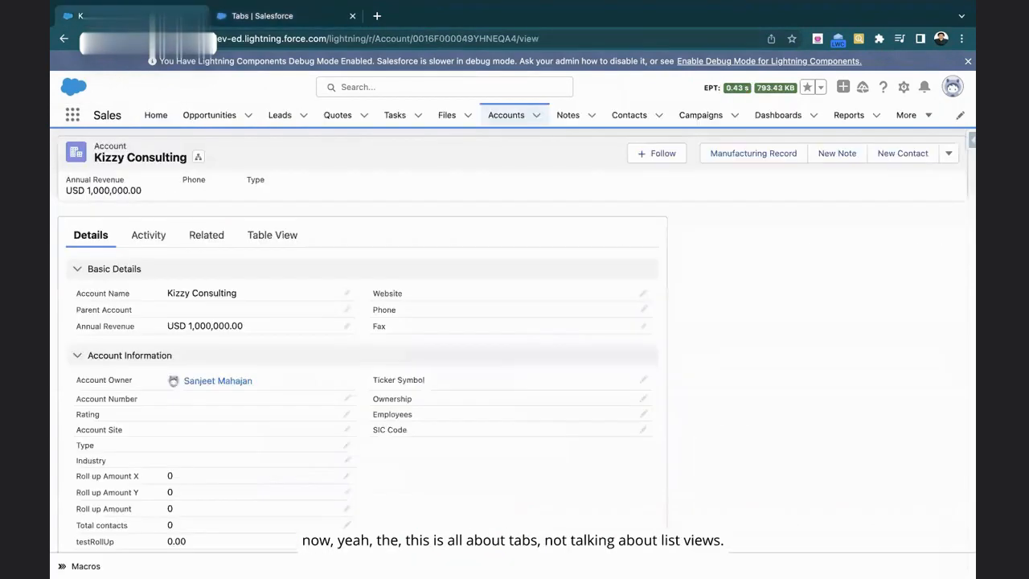
pyautogui.click(507, 119)
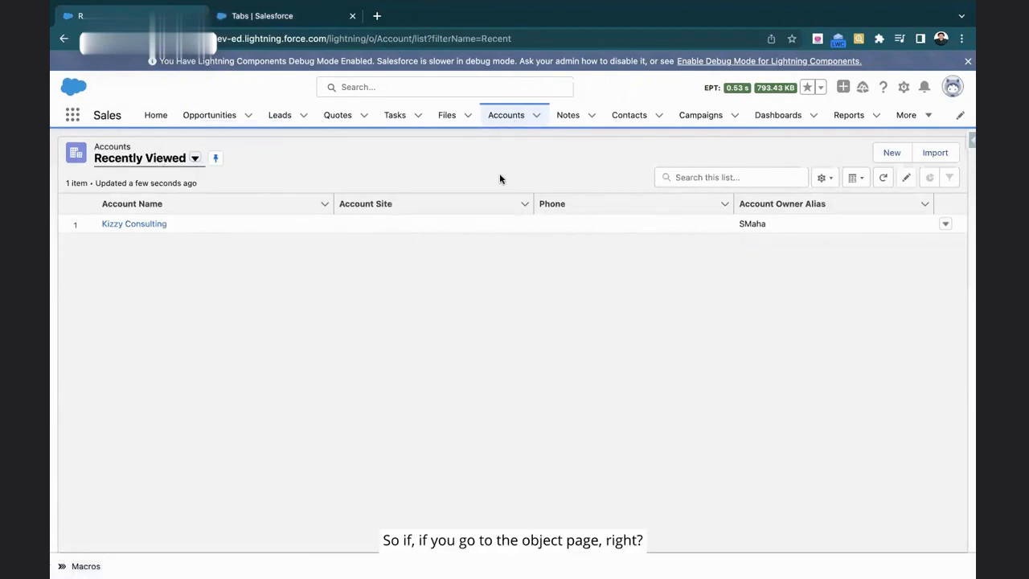
pyautogui.click(163, 160)
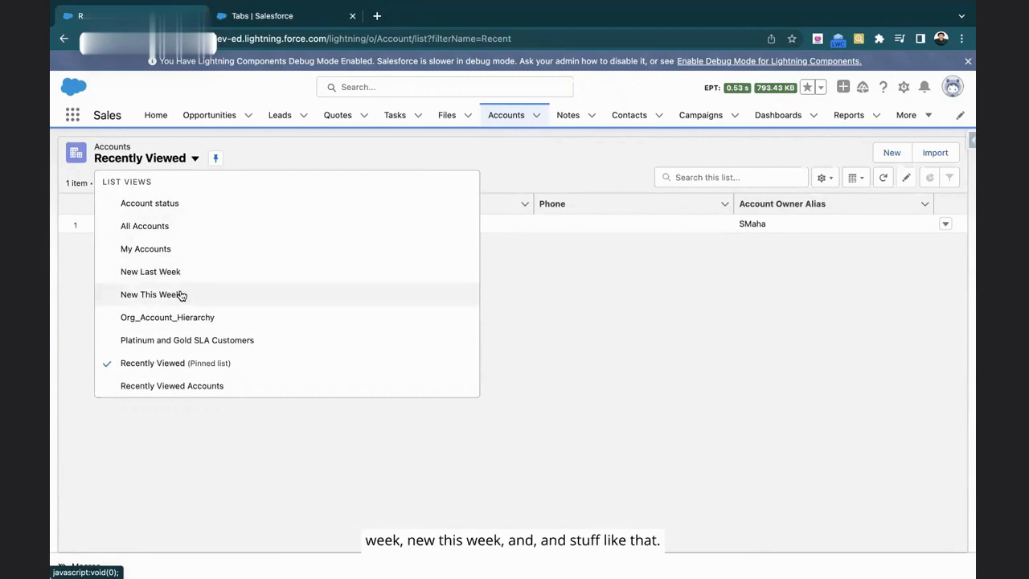
pyautogui.click(228, 431)
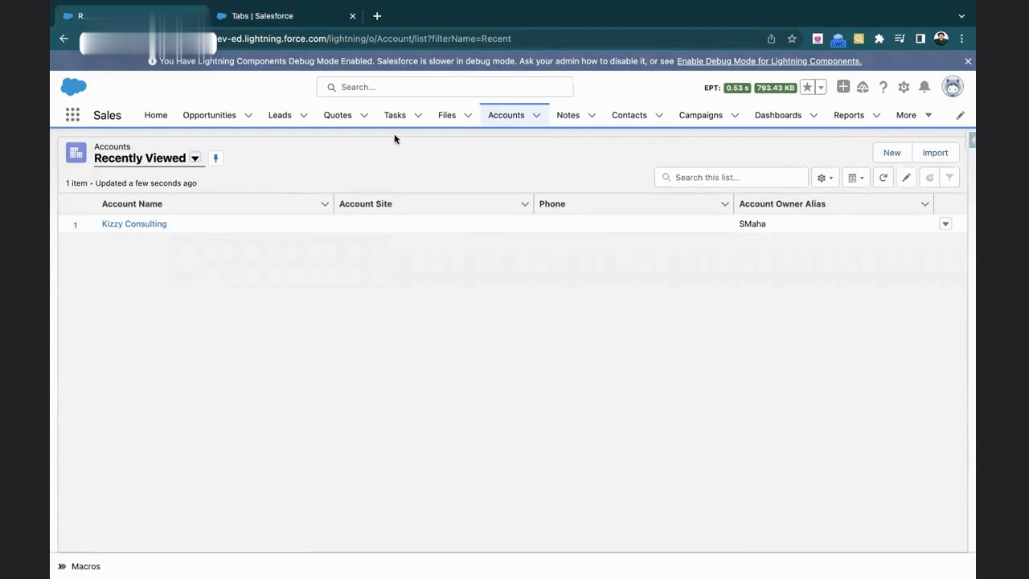
# Display the All Accounts list view, pin it as the default list, and reload the page.
pyautogui.click(195, 158)
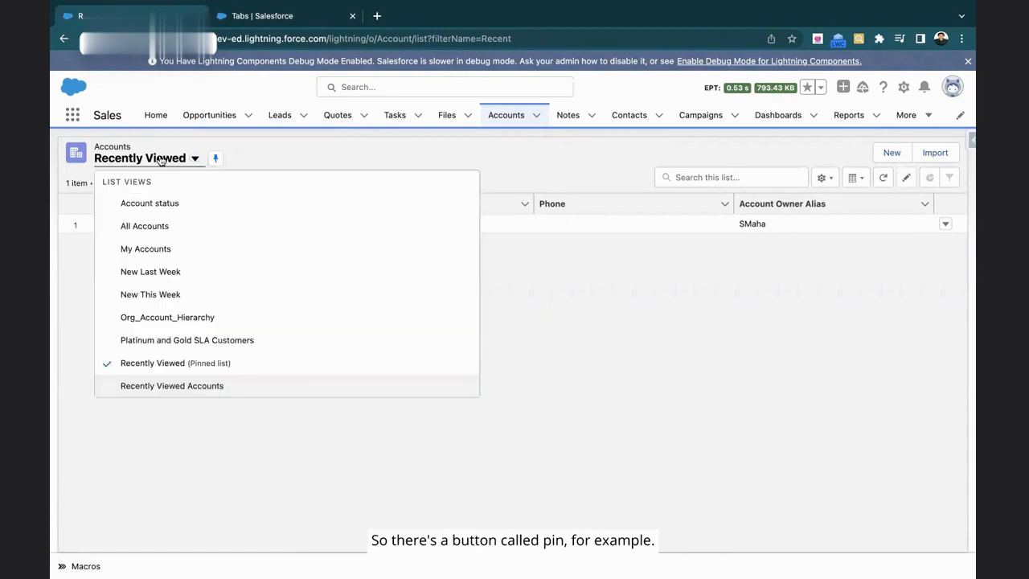
pyautogui.click(145, 226)
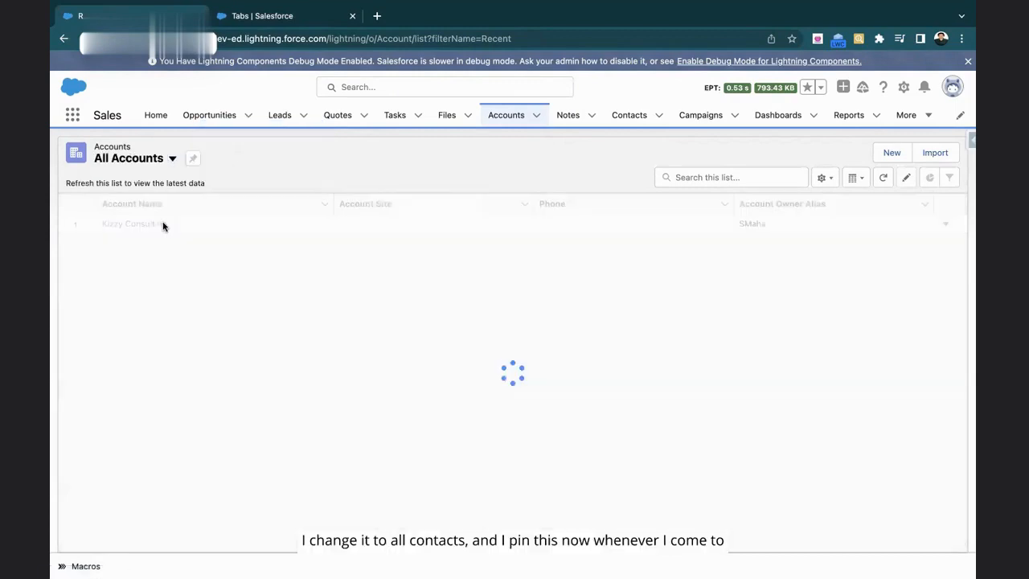
pyautogui.click(193, 158)
pyautogui.press('super+r')
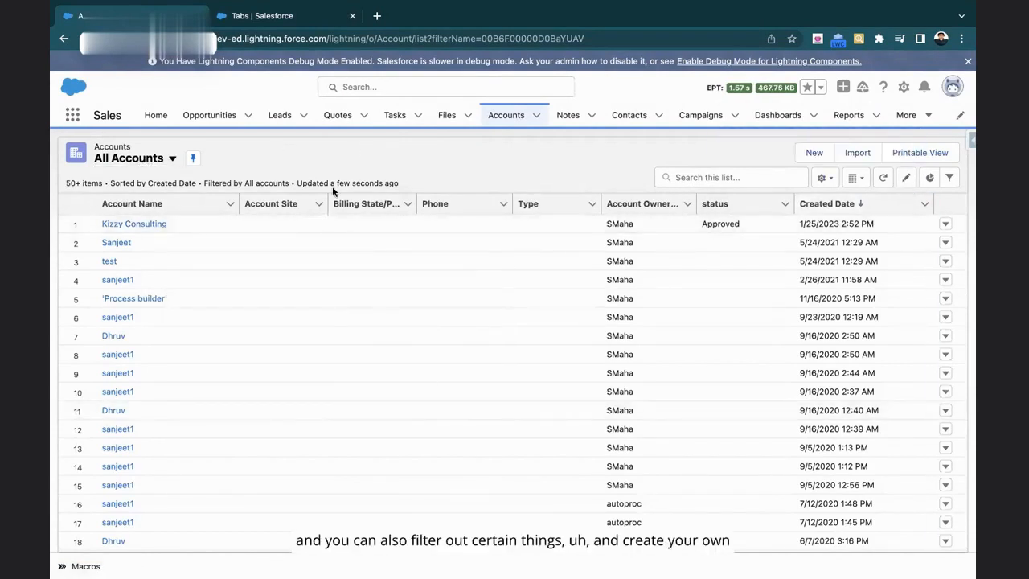
# Open the Account status list view, remove its status filter, save the view, and look through the listed accounts.
pyautogui.click(147, 160)
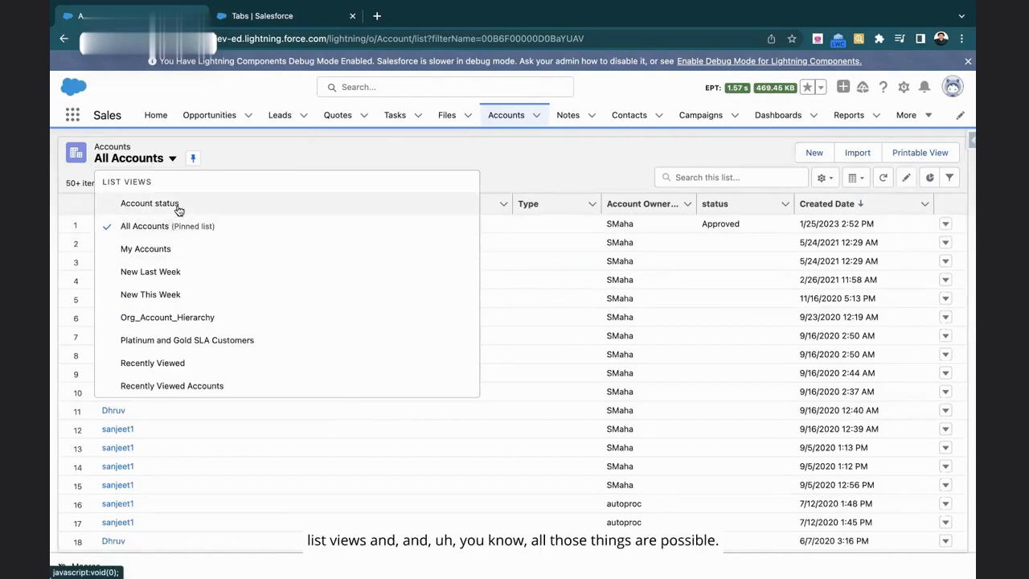
pyautogui.click(150, 204)
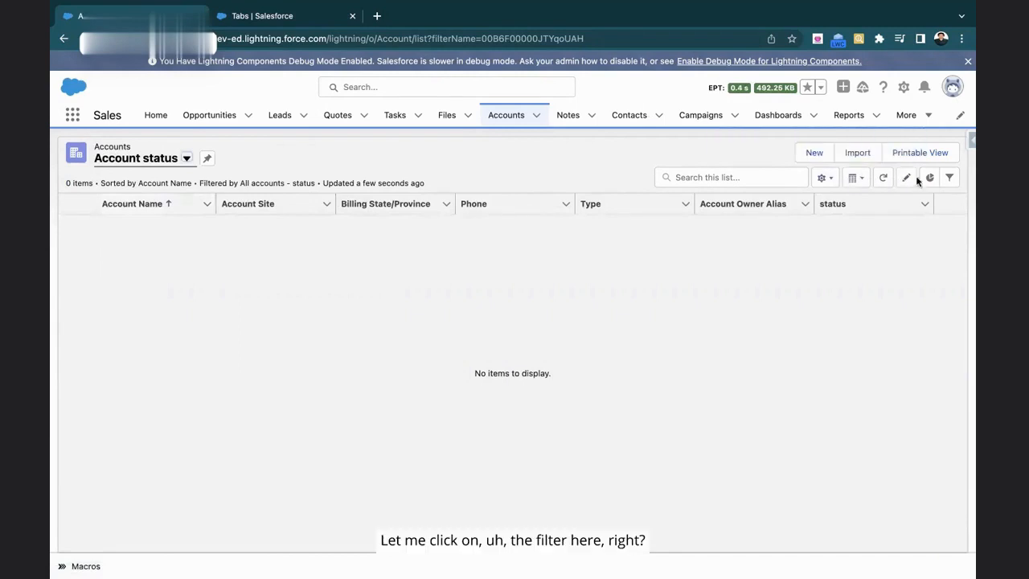
pyautogui.click(948, 178)
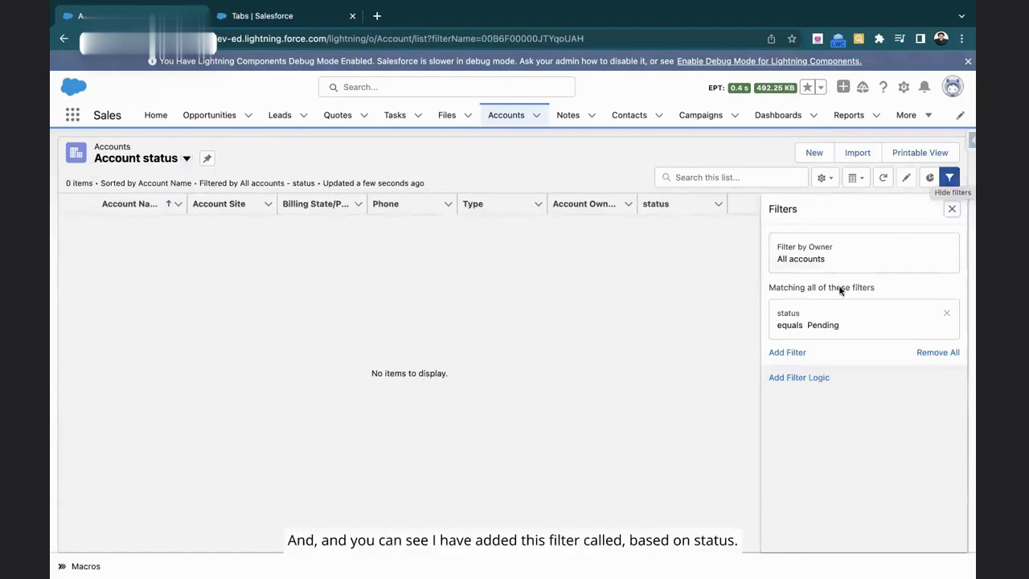
pyautogui.click(947, 315)
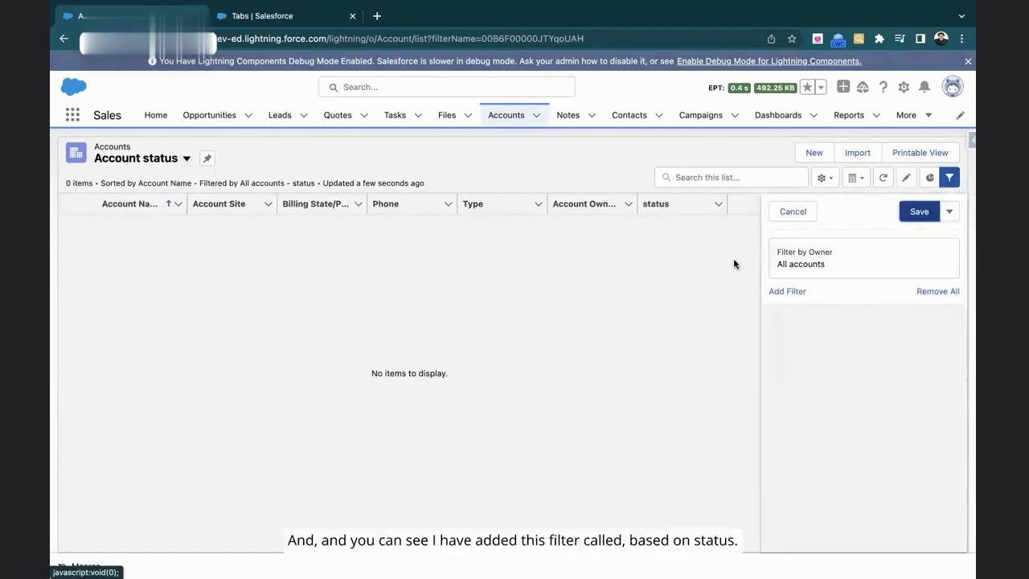
pyautogui.click(910, 213)
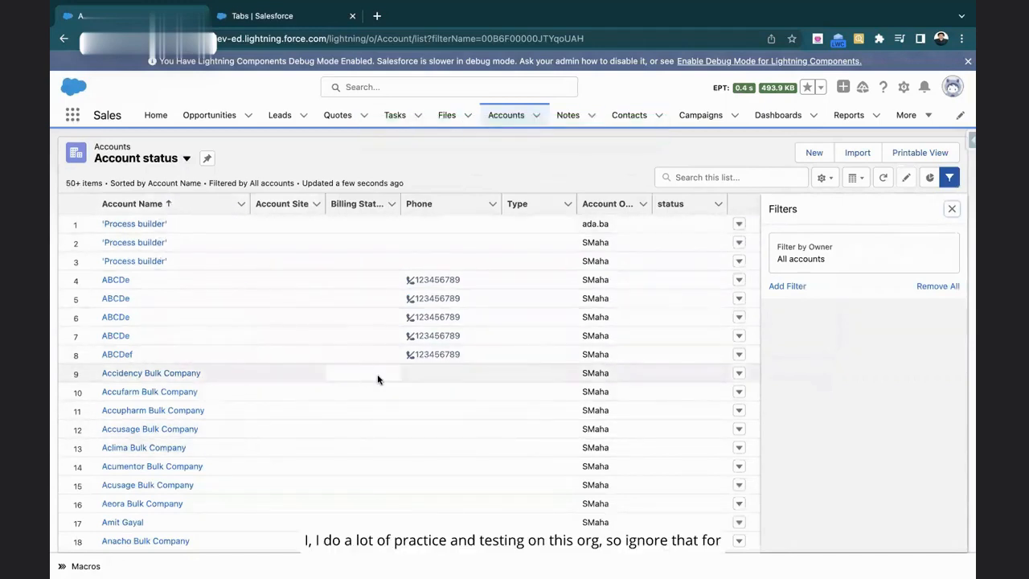
pyautogui.scroll(-5, 377, 373)
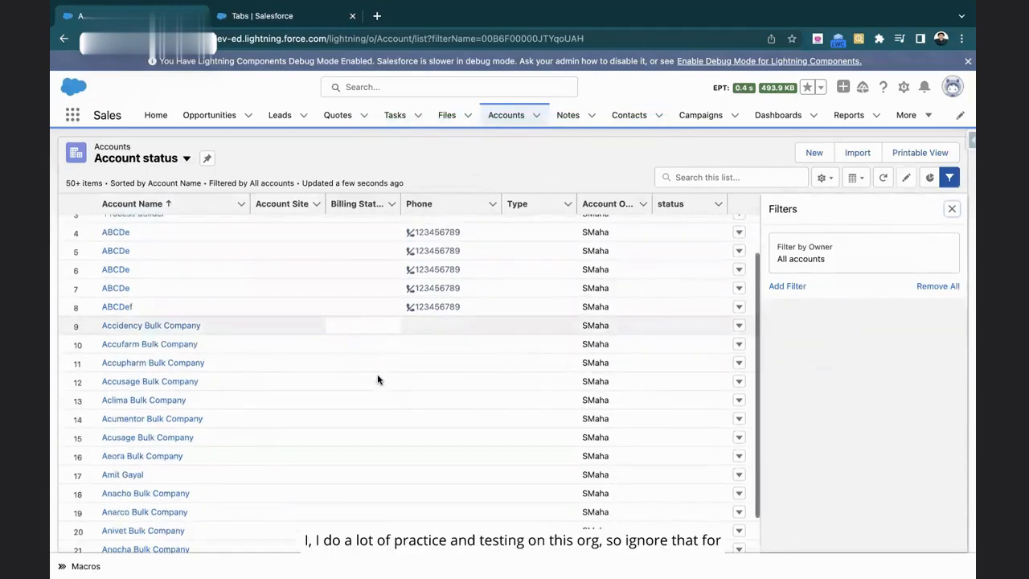
pyautogui.scroll(5, 377, 374)
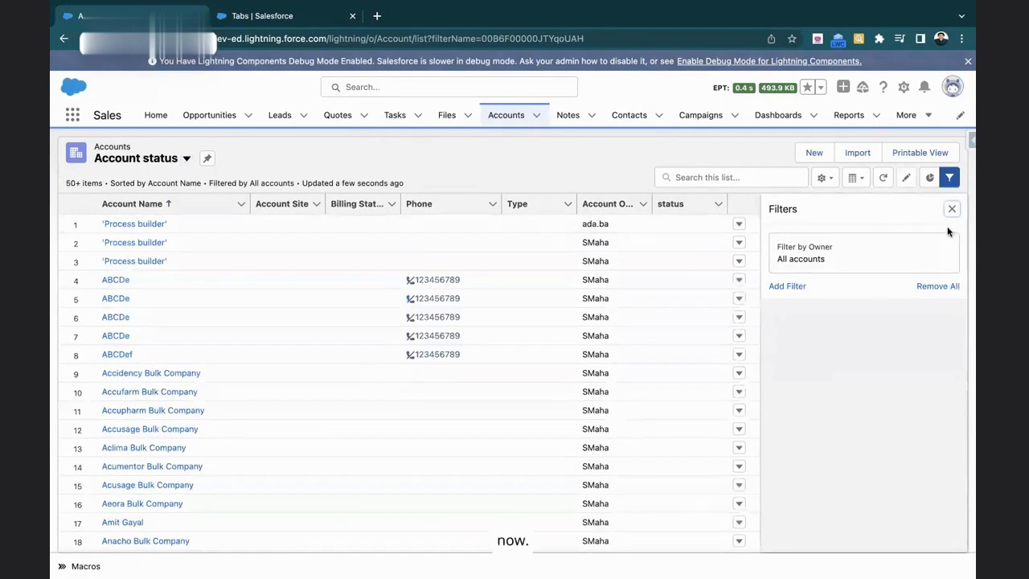
# Add a filter for Account Currency equals EUR to the Account status list view and save it.
pyautogui.click(787, 287)
pyautogui.click(611, 254)
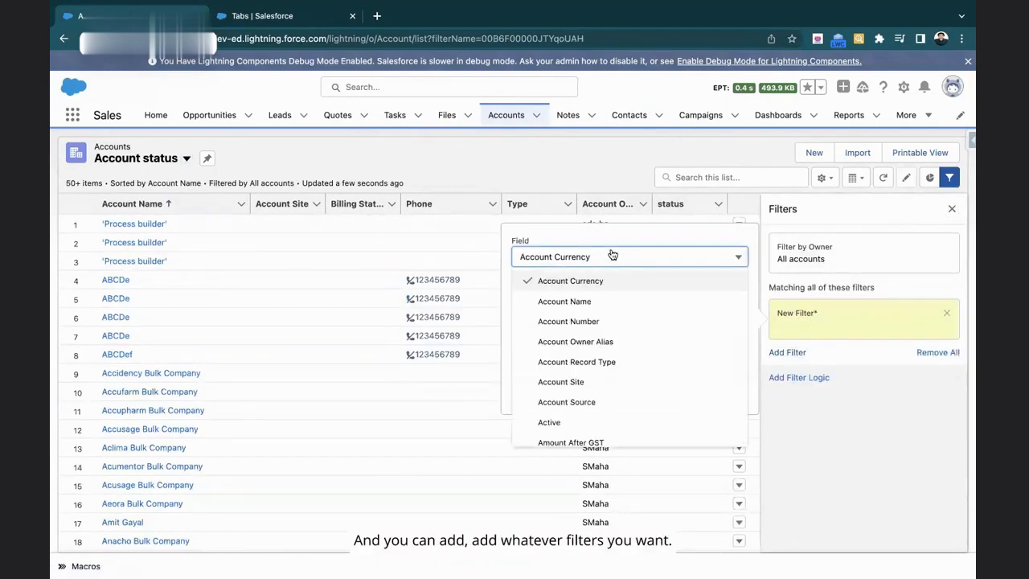
pyautogui.click(602, 282)
pyautogui.click(603, 309)
pyautogui.click(595, 332)
pyautogui.click(585, 363)
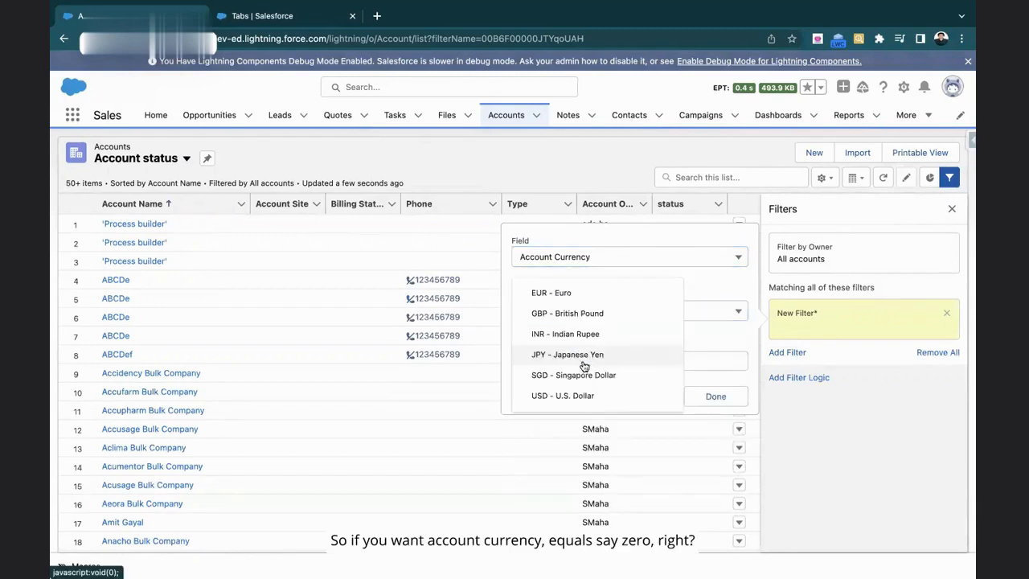
pyautogui.click(556, 294)
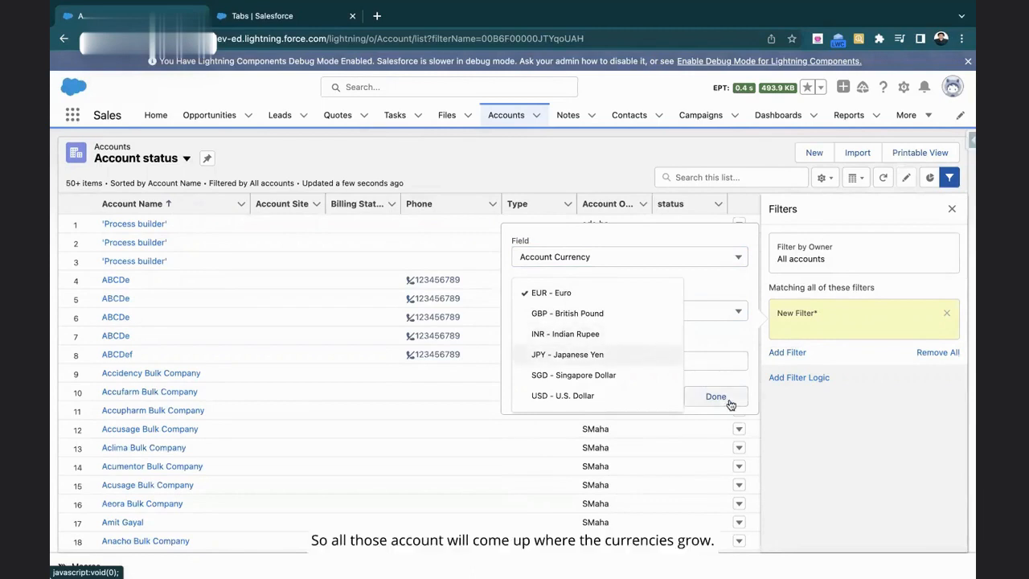
pyautogui.click(715, 397)
pyautogui.click(916, 207)
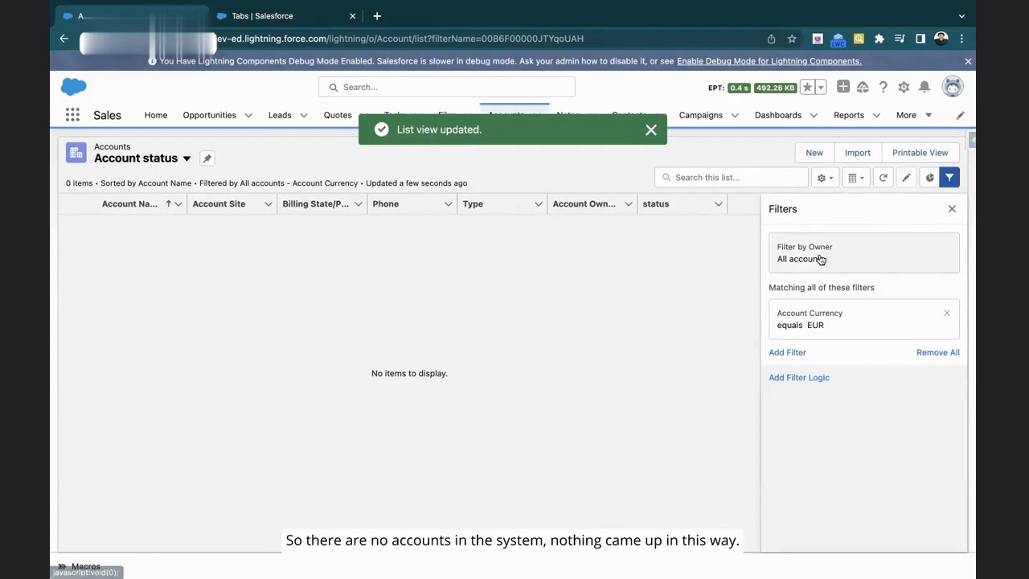
# Check the inline editing option, remove the Account Currency filter from the Account status list view, and save the view.
pyautogui.click(953, 209)
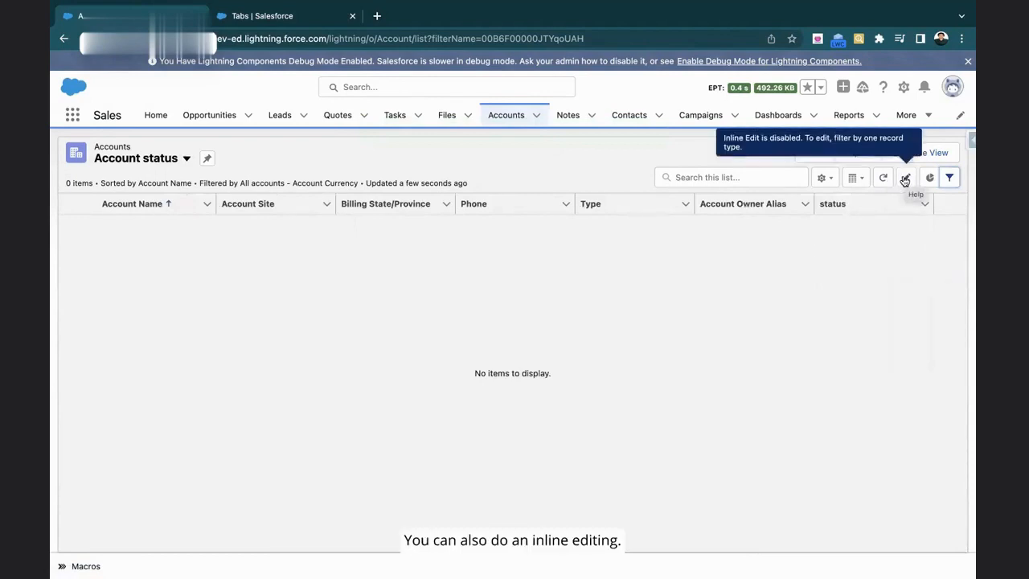
pyautogui.click(929, 179)
pyautogui.click(949, 177)
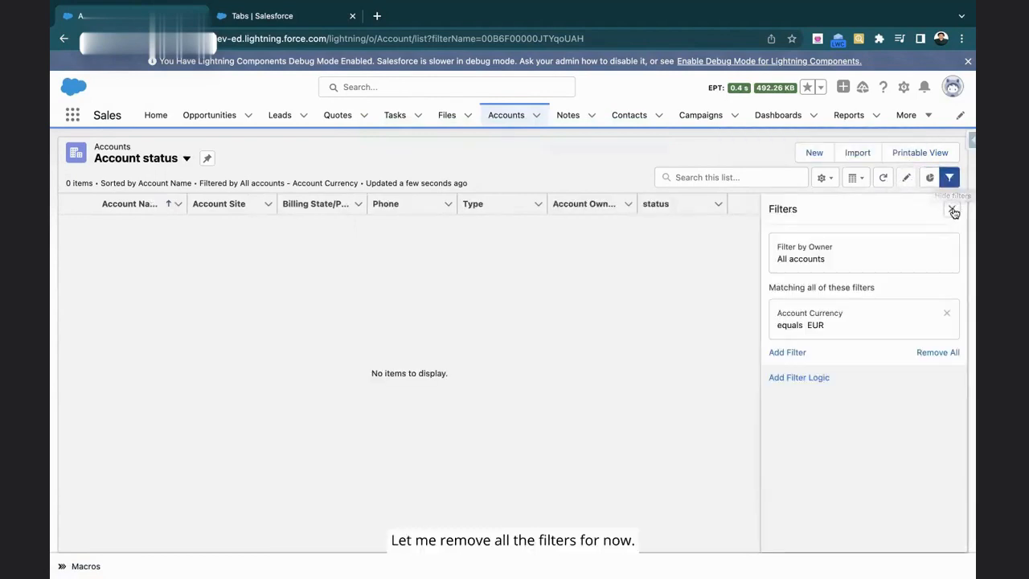
pyautogui.click(954, 209)
pyautogui.click(949, 178)
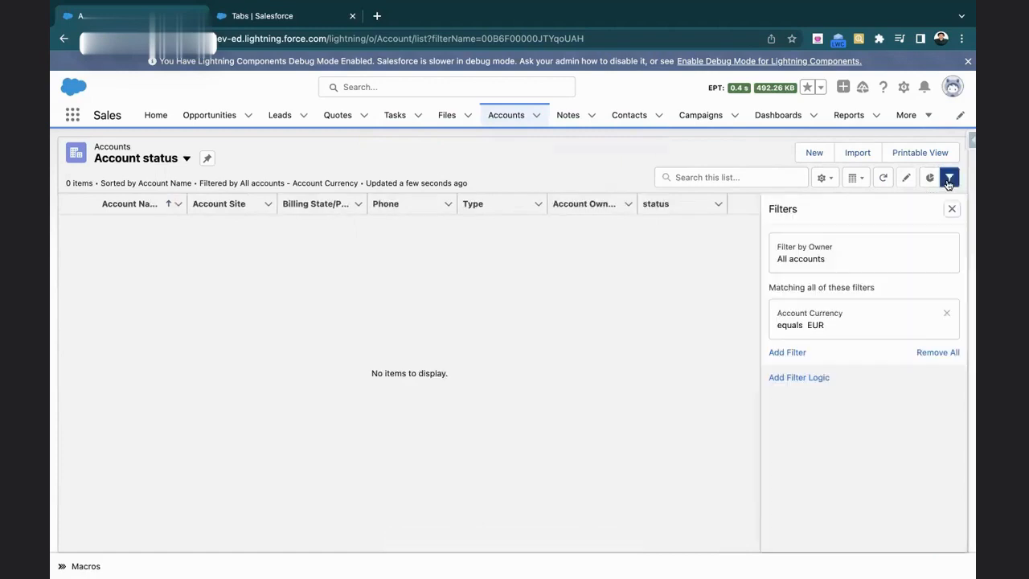
pyautogui.click(946, 313)
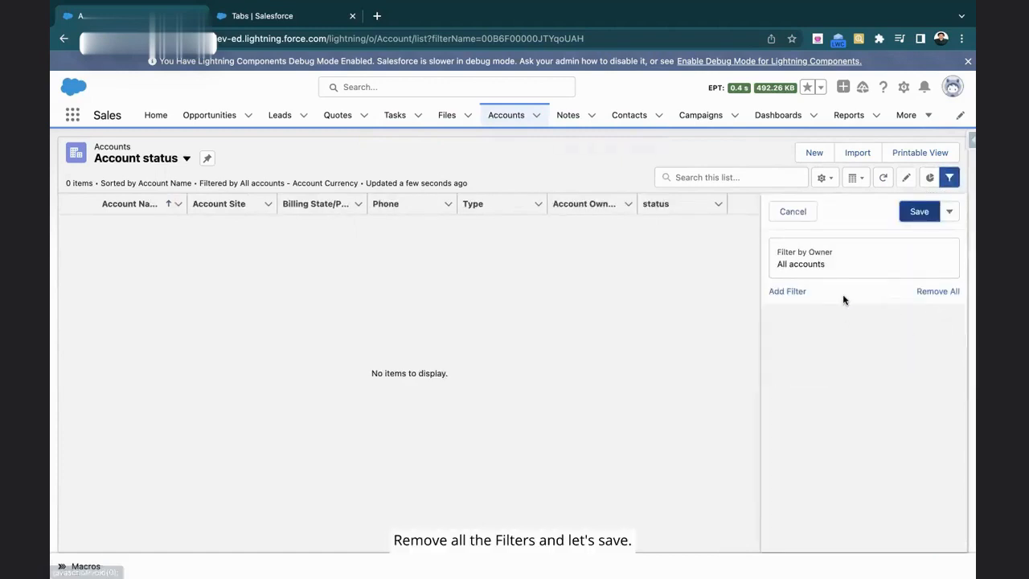
pyautogui.click(917, 211)
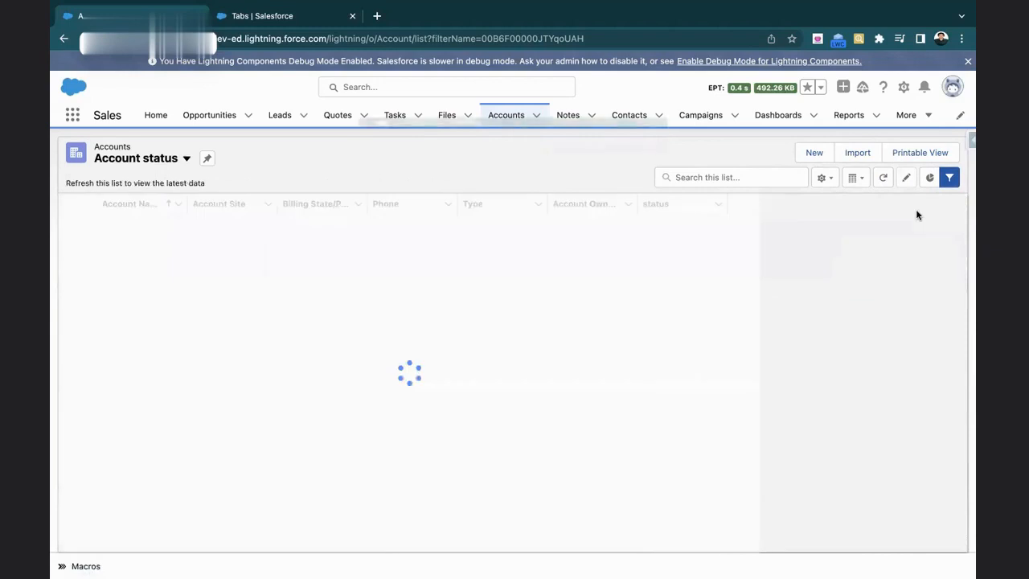
# Open the Recently Viewed accounts list and display it as Kanban, summarized by Annual Revenue and grouped by Account Owner.
pyautogui.click(181, 158)
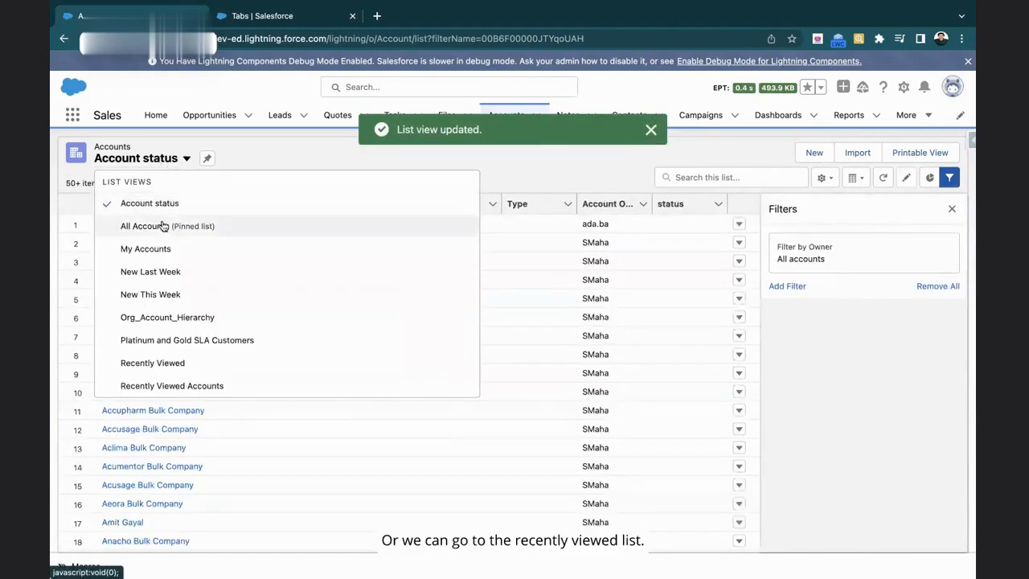
pyautogui.click(182, 363)
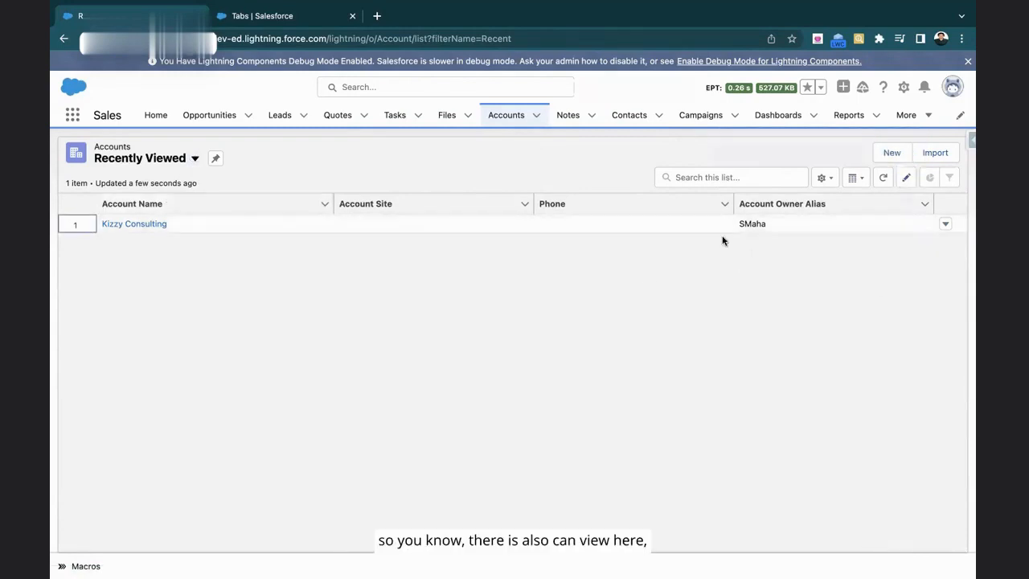
pyautogui.click(860, 179)
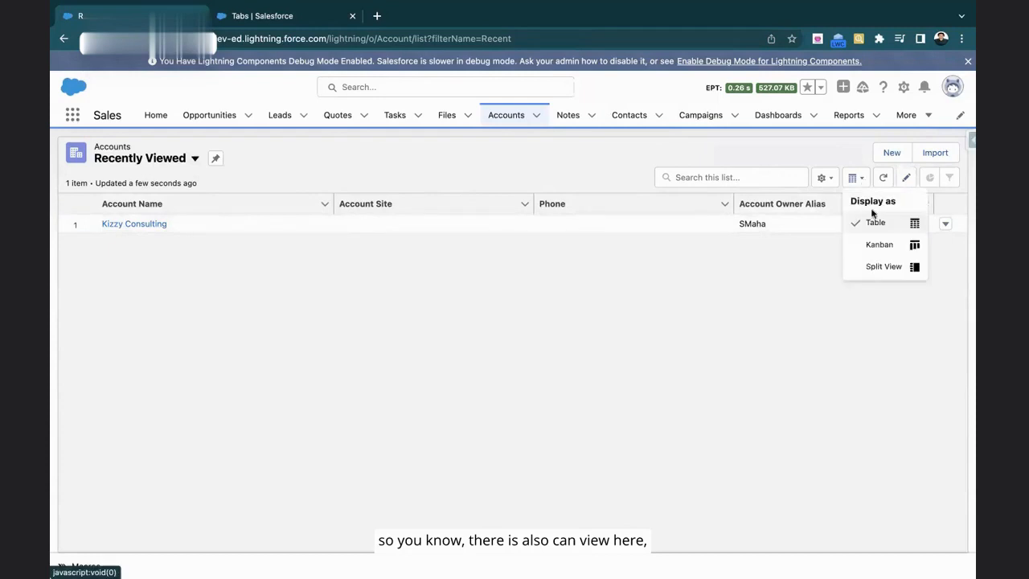
pyautogui.click(879, 244)
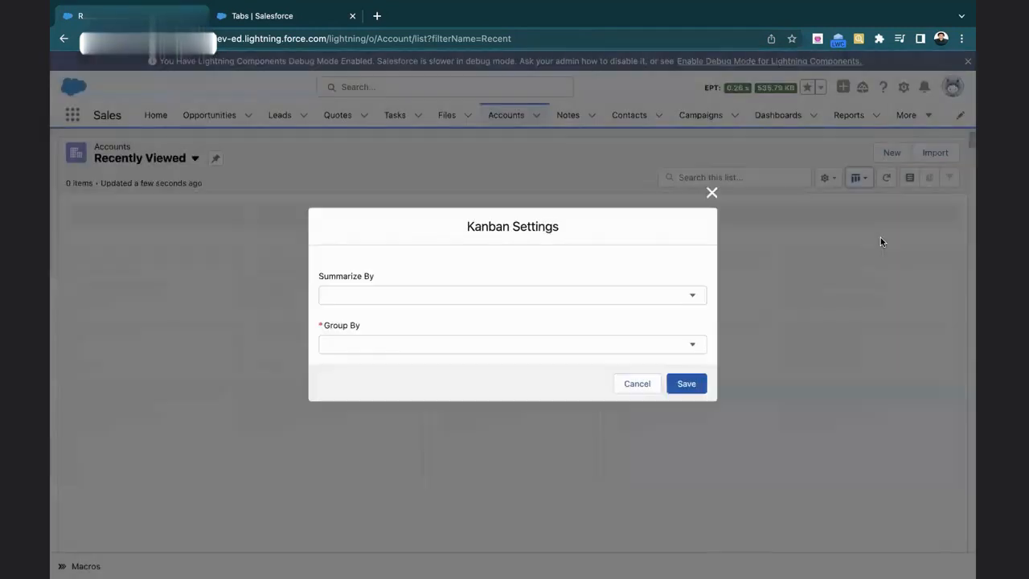
pyautogui.click(504, 296)
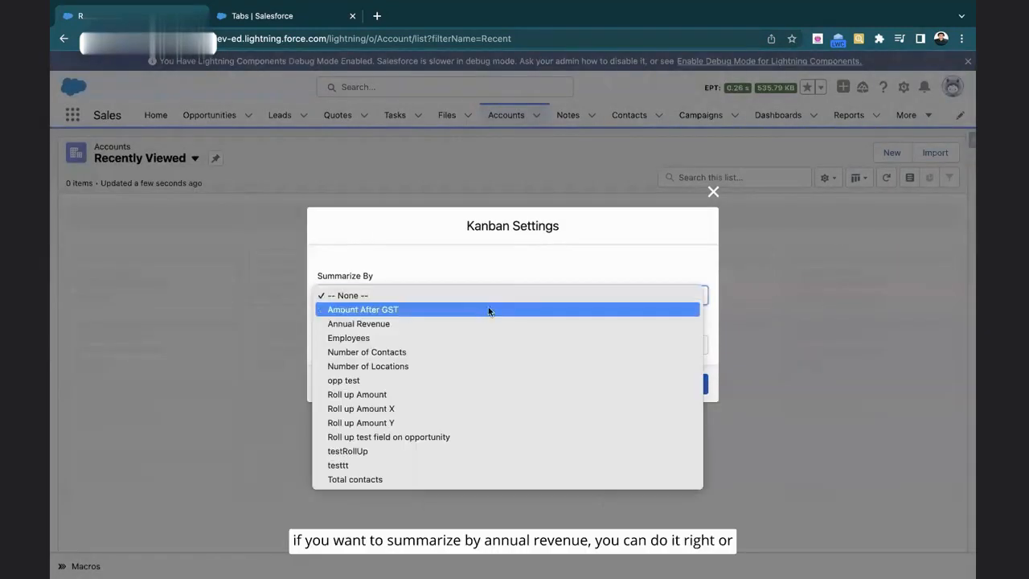
pyautogui.click(477, 322)
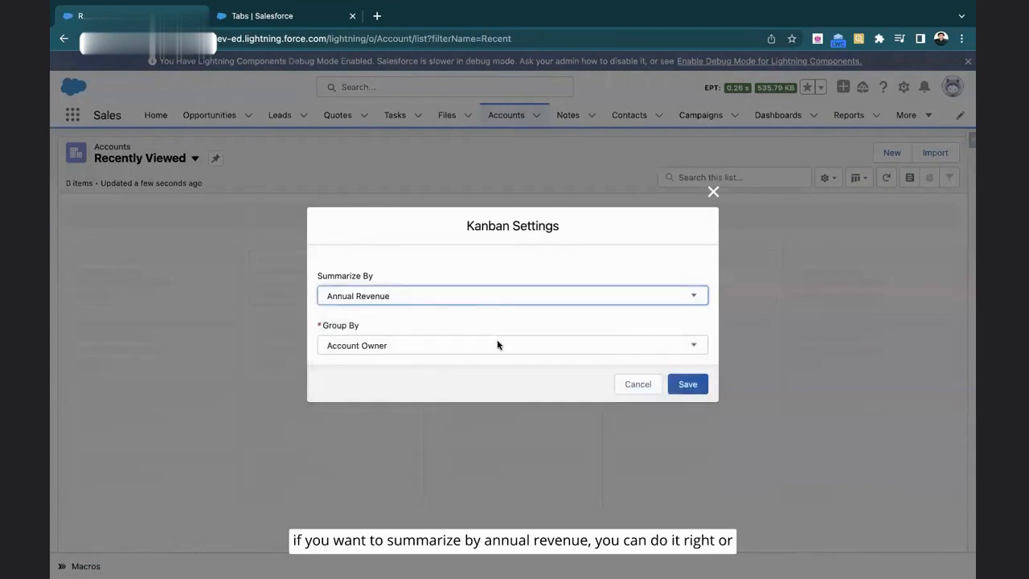
pyautogui.click(687, 384)
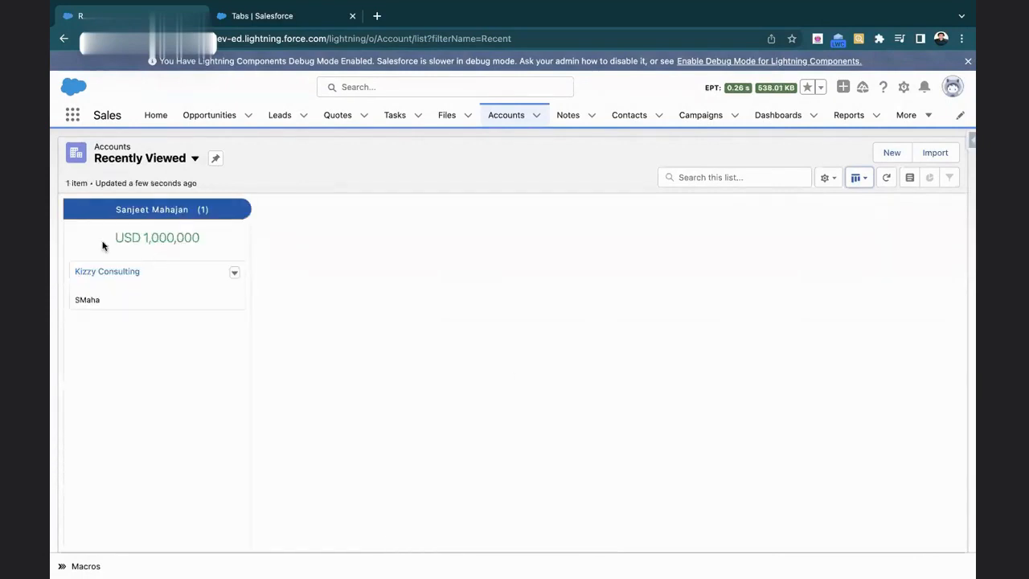
# View the Kizzy Consulting account in Split View, then return the Recently Viewed list to the Table display.
pyautogui.click(858, 178)
pyautogui.click(885, 268)
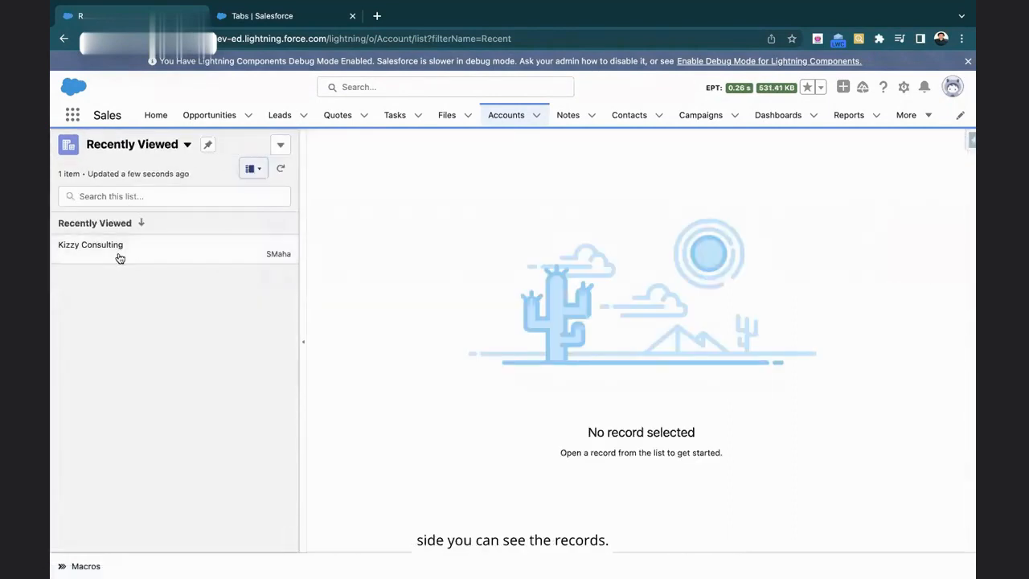
pyautogui.click(119, 256)
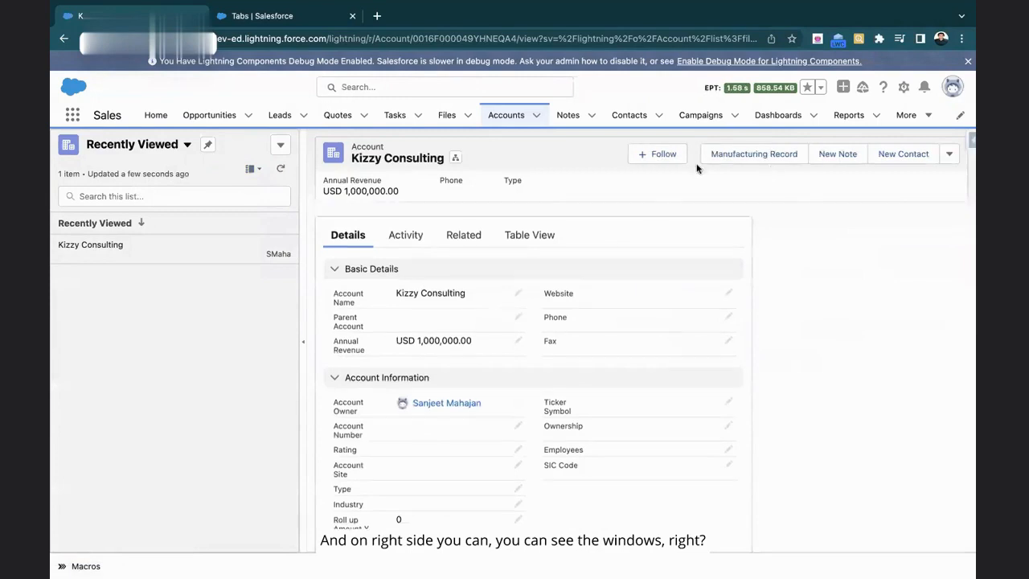
pyautogui.click(252, 169)
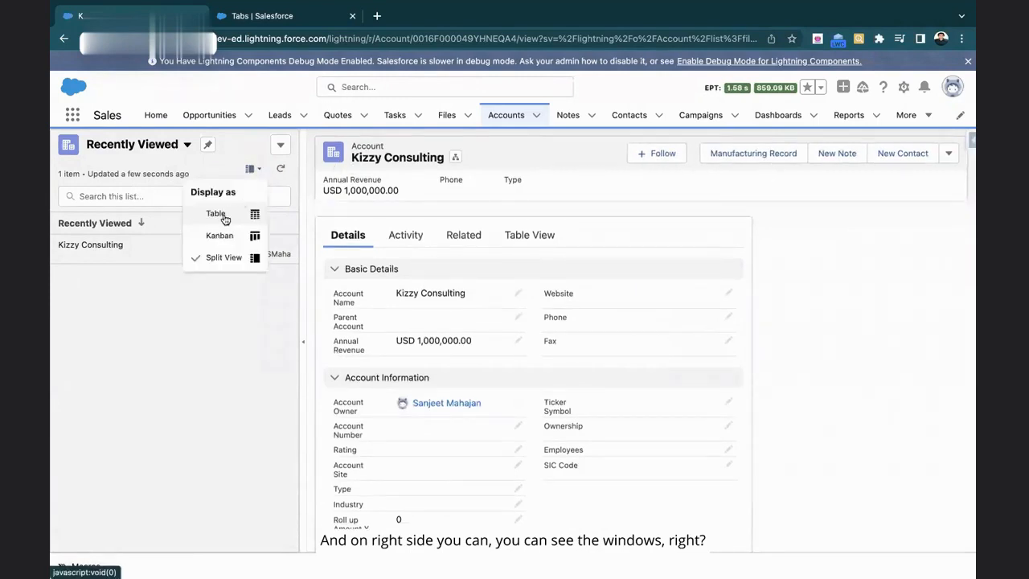
pyautogui.click(216, 214)
# Start a new list view, leave it without saving, and switch to the Account status list view.
pyautogui.click(823, 178)
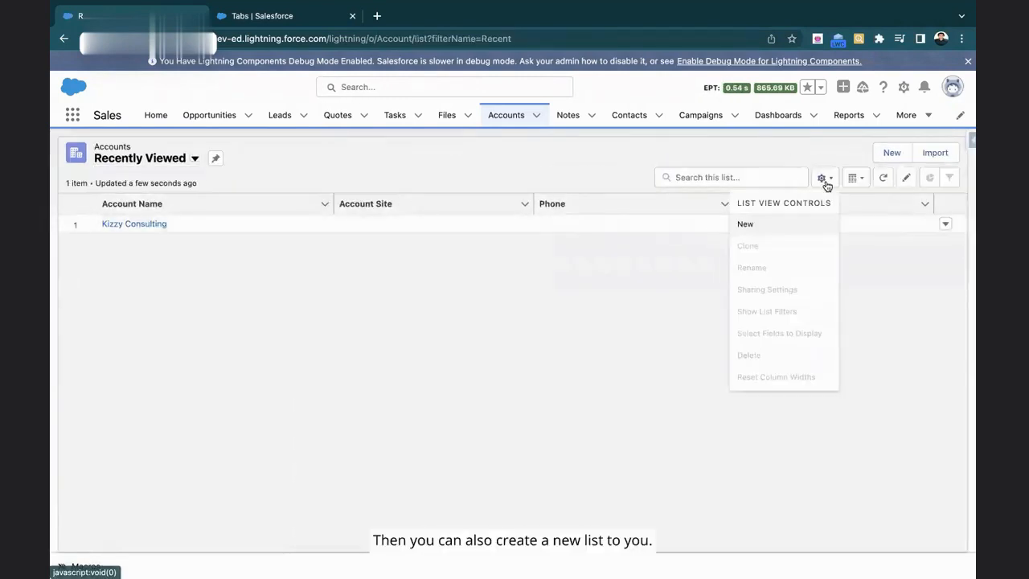
pyautogui.click(761, 225)
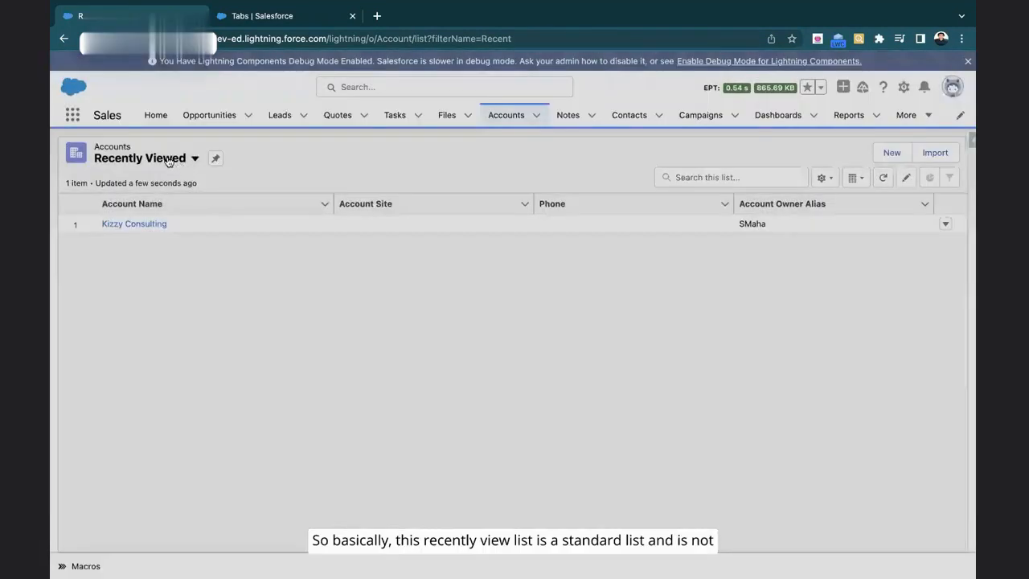
pyautogui.click(167, 160)
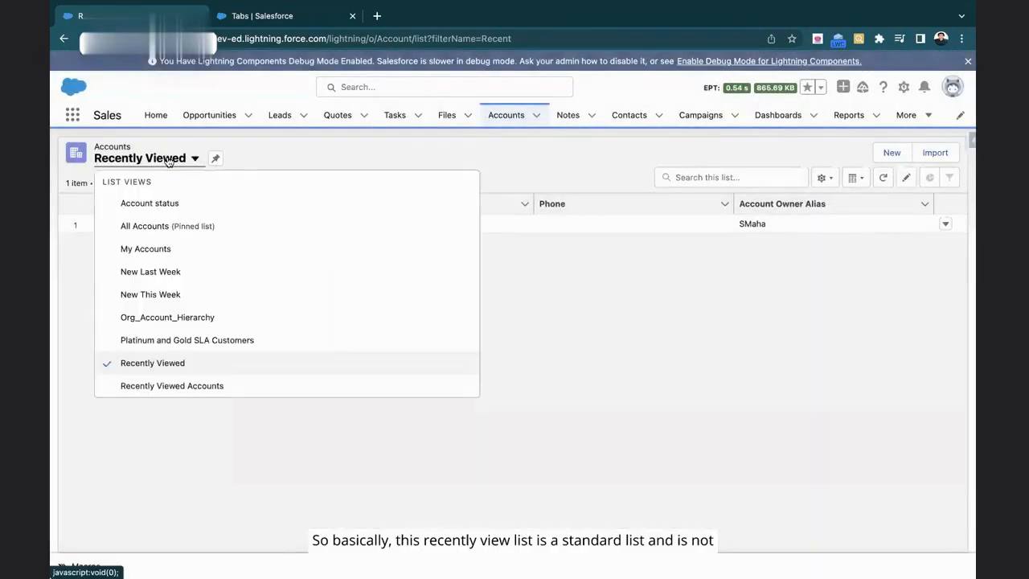
pyautogui.click(180, 202)
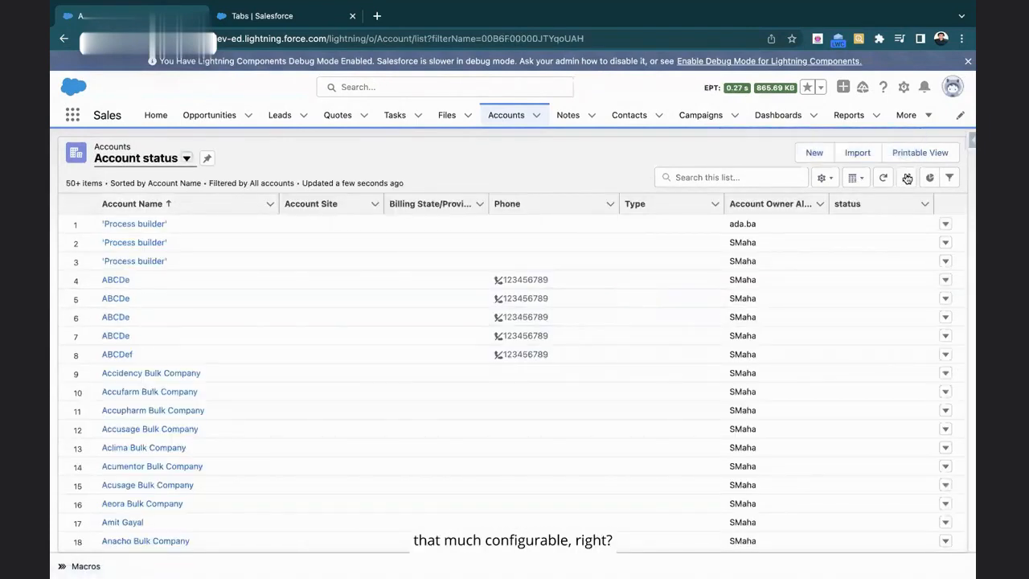
# Review the sharing settings and the list filters of the Account status list view without changing them.
pyautogui.click(824, 177)
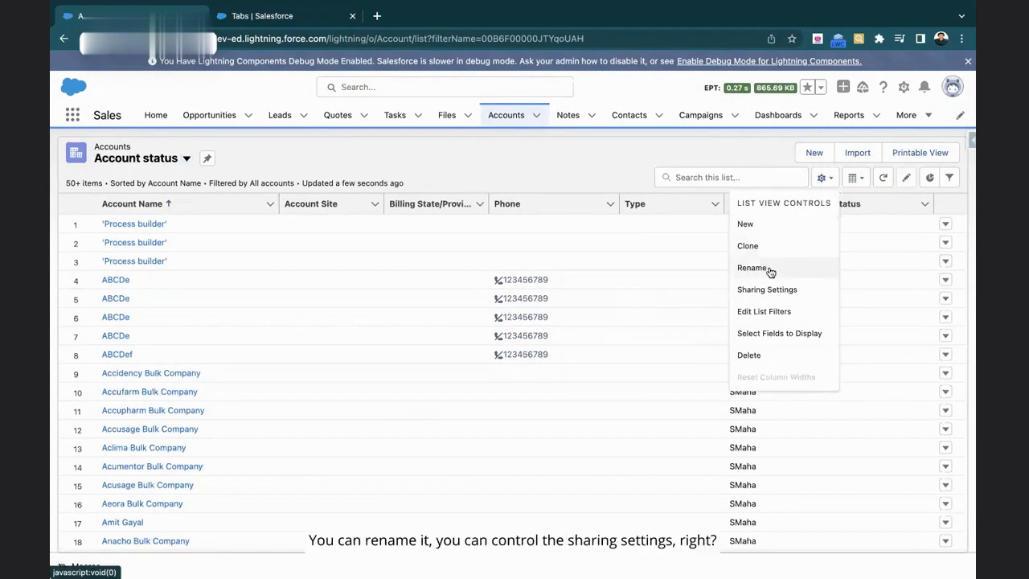
pyautogui.click(776, 292)
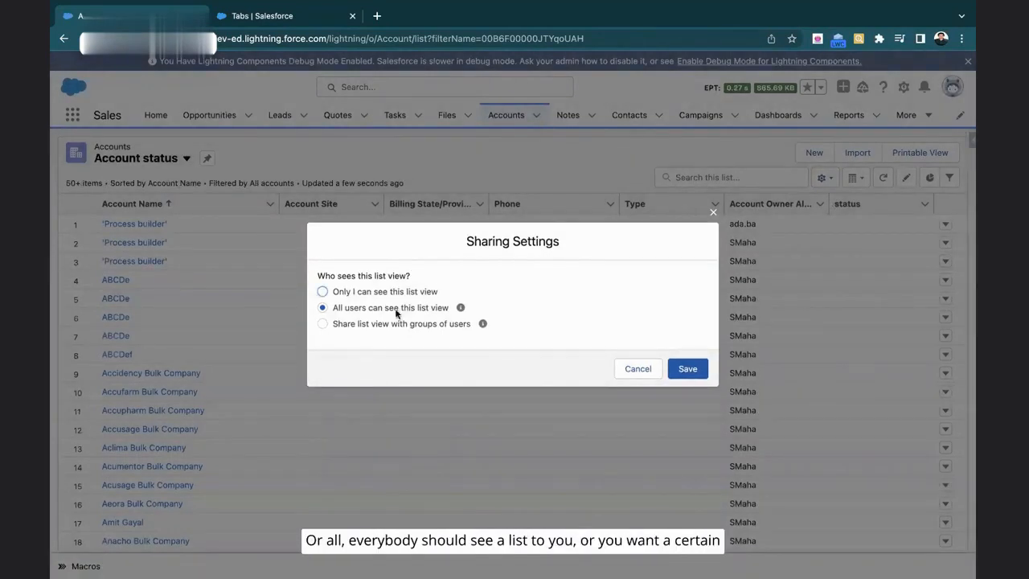
pyautogui.click(713, 213)
pyautogui.click(821, 178)
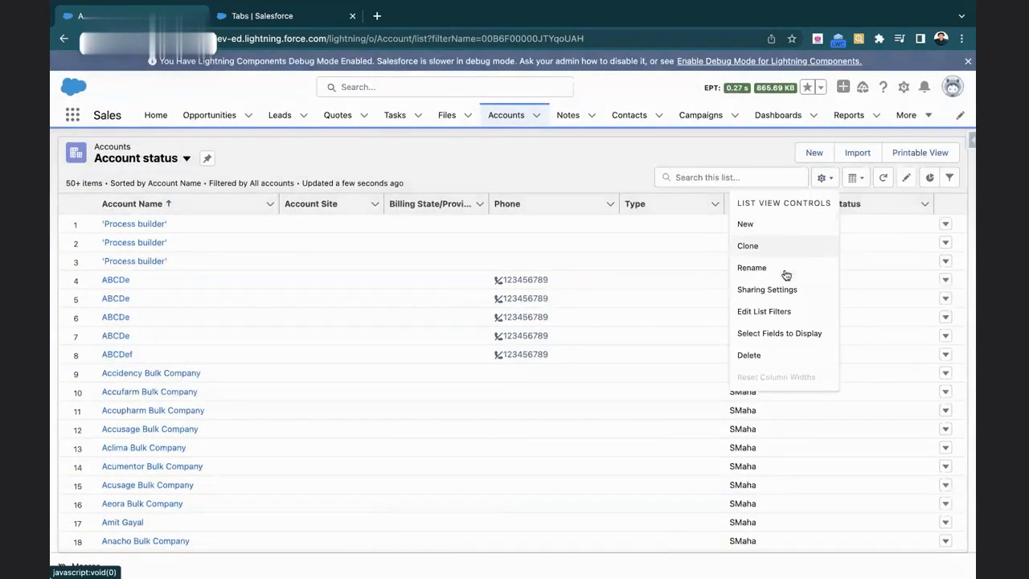
pyautogui.click(764, 311)
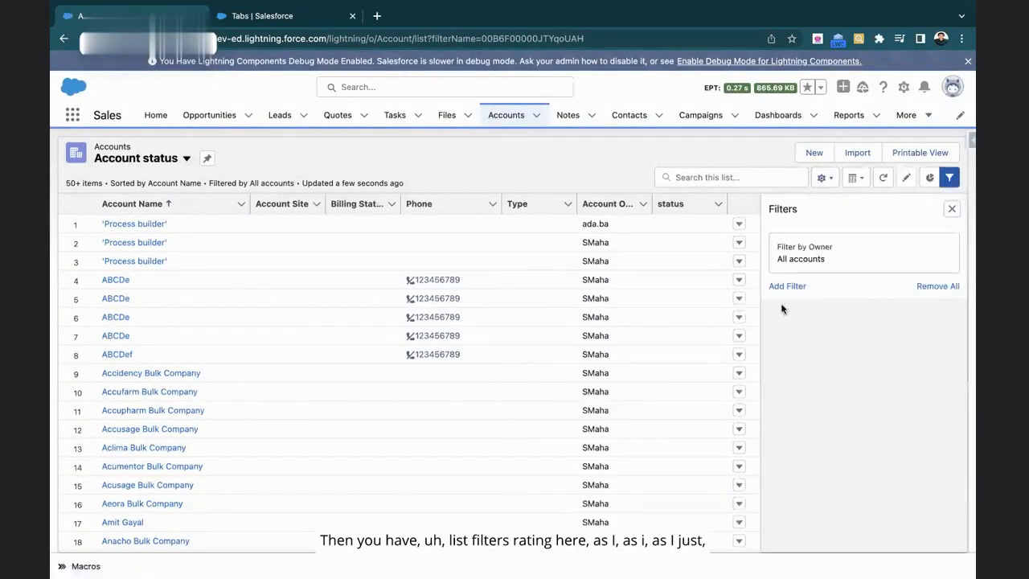
pyautogui.click(955, 209)
# Remove the Type field from the visible fields of the Account status list view and save.
pyautogui.click(829, 181)
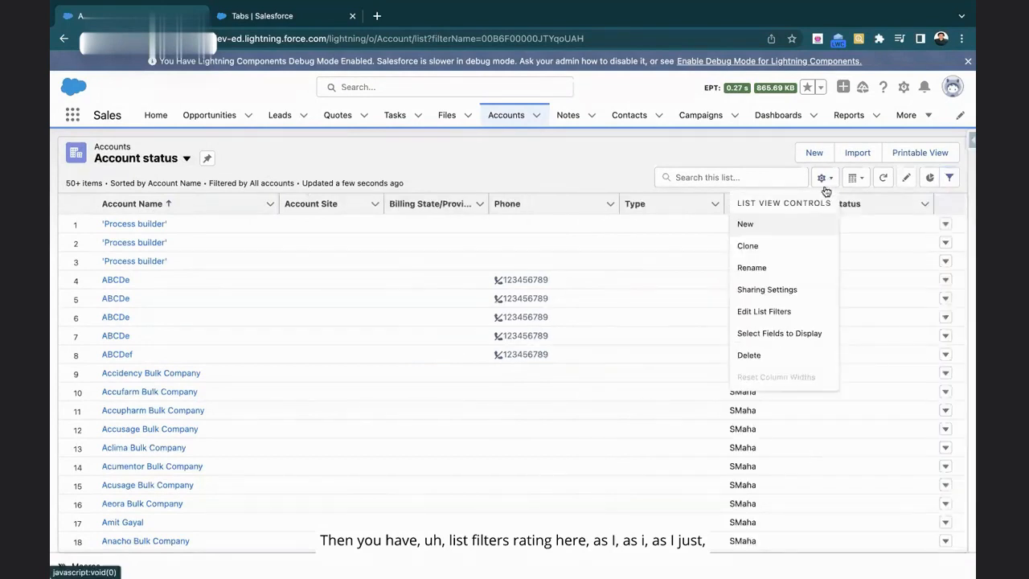
pyautogui.click(797, 332)
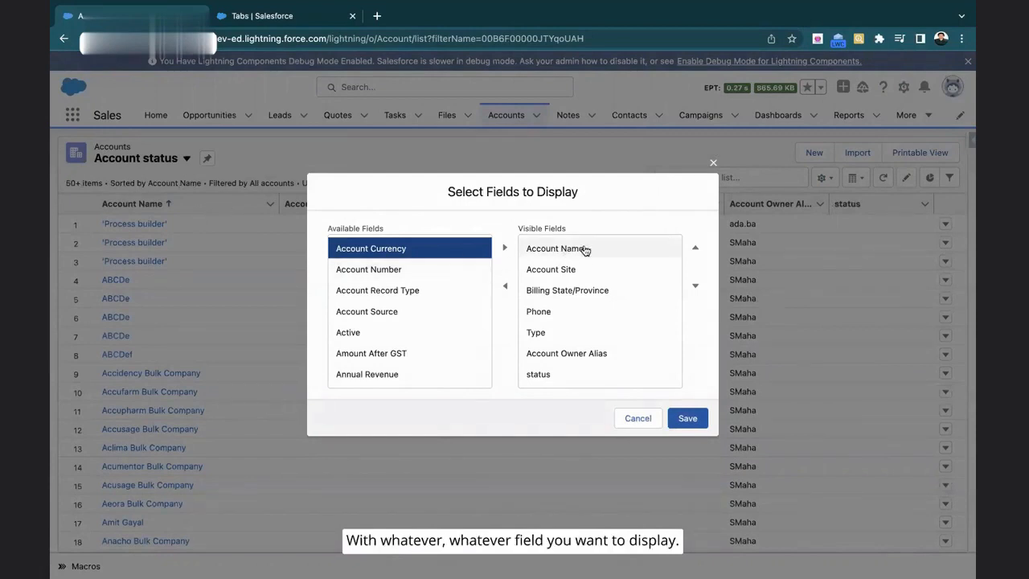
pyautogui.click(595, 340)
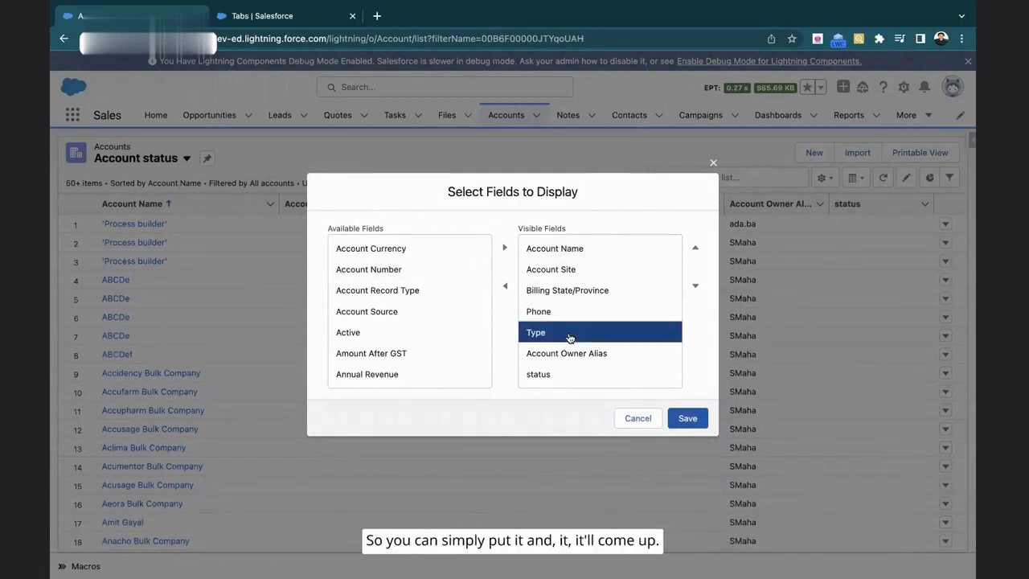
pyautogui.click(506, 286)
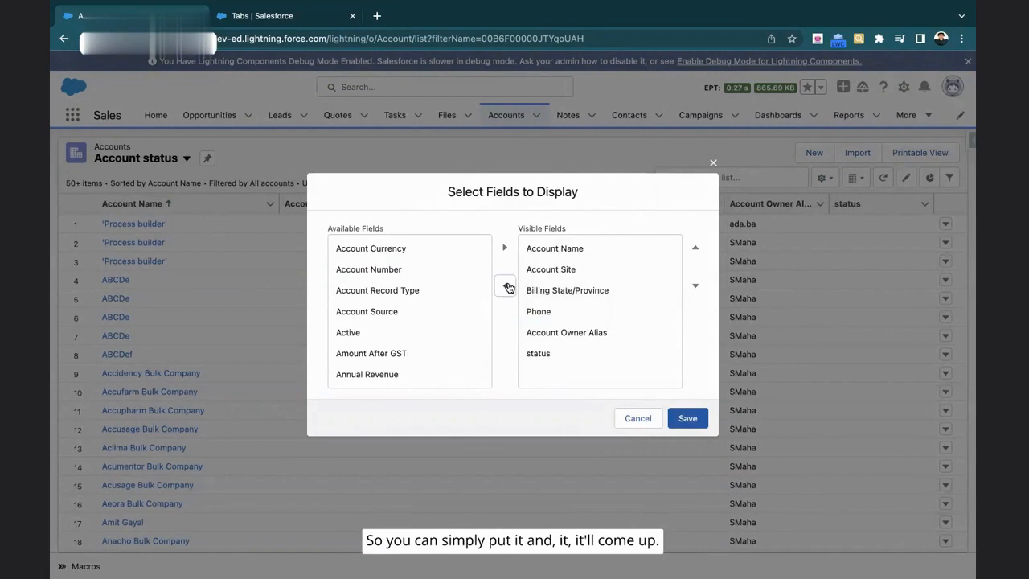
pyautogui.click(691, 420)
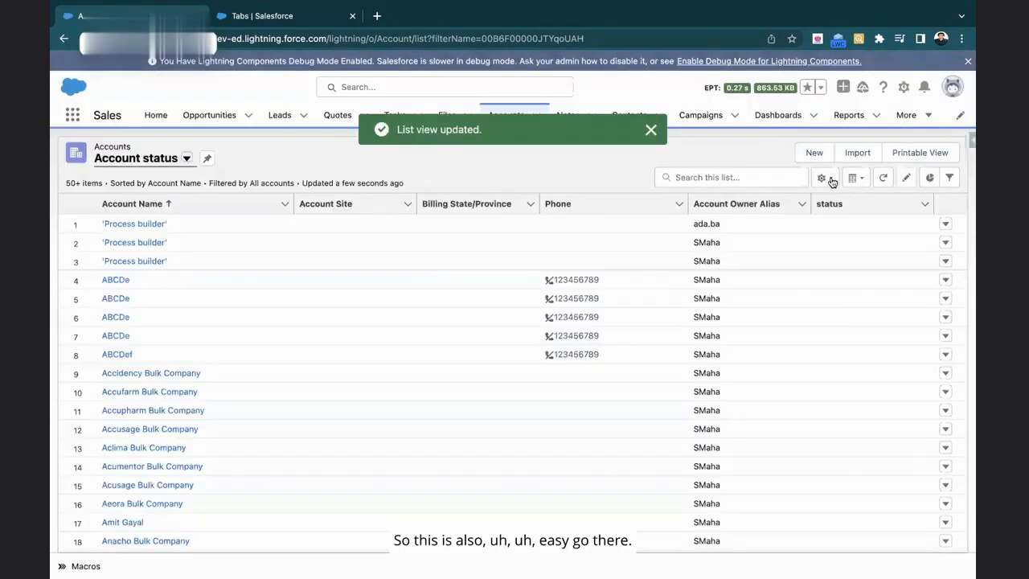
pyautogui.click(832, 182)
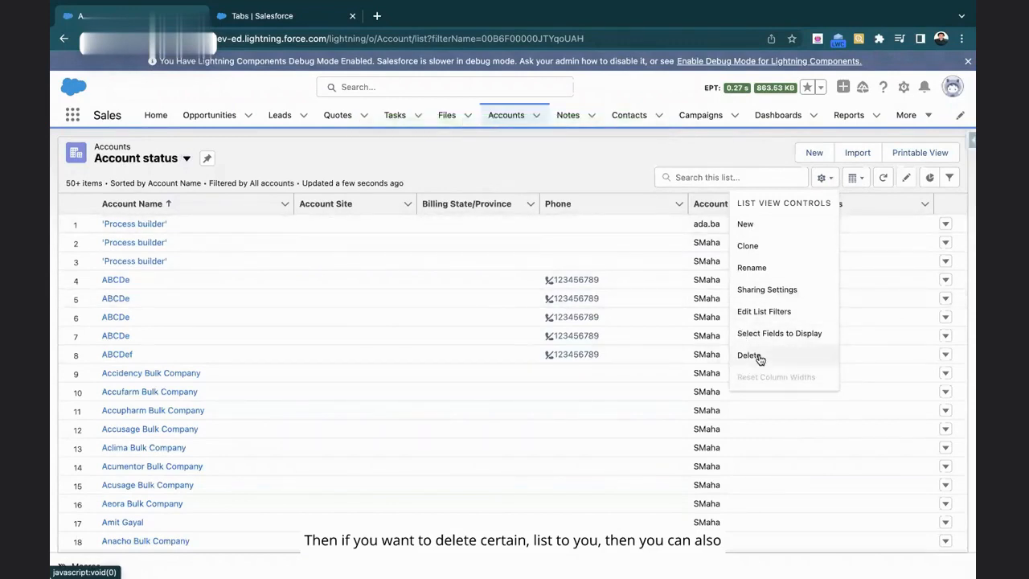
pyautogui.click(749, 355)
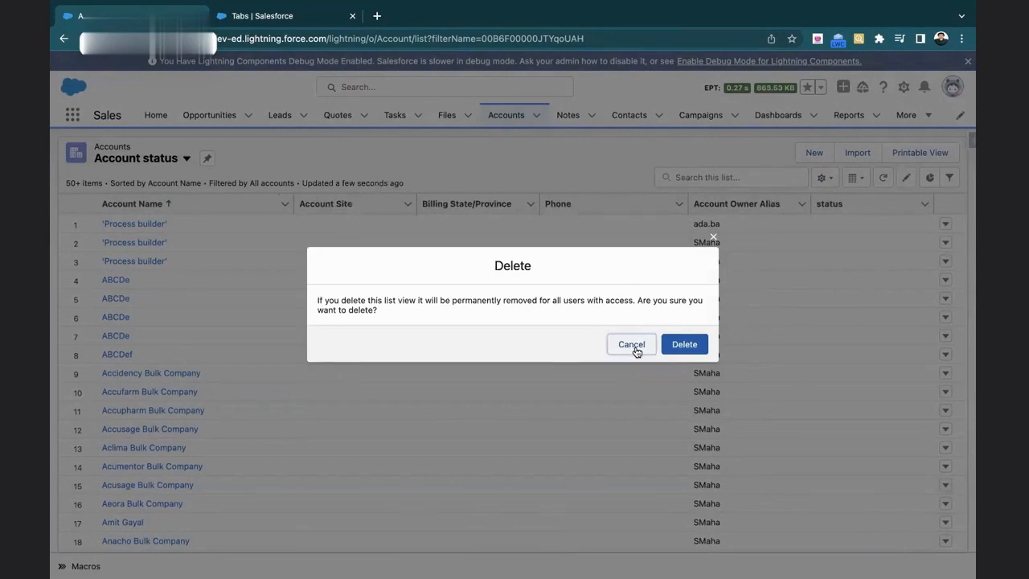
pyautogui.click(632, 346)
# Sort the Account status list by the status column and refresh the list.
pyautogui.click(828, 178)
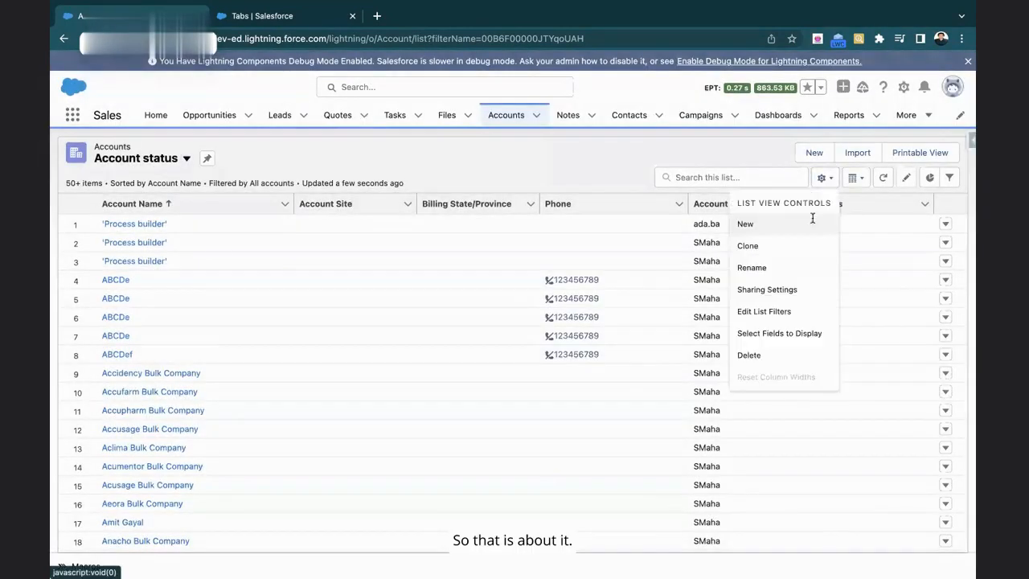
pyautogui.click(891, 203)
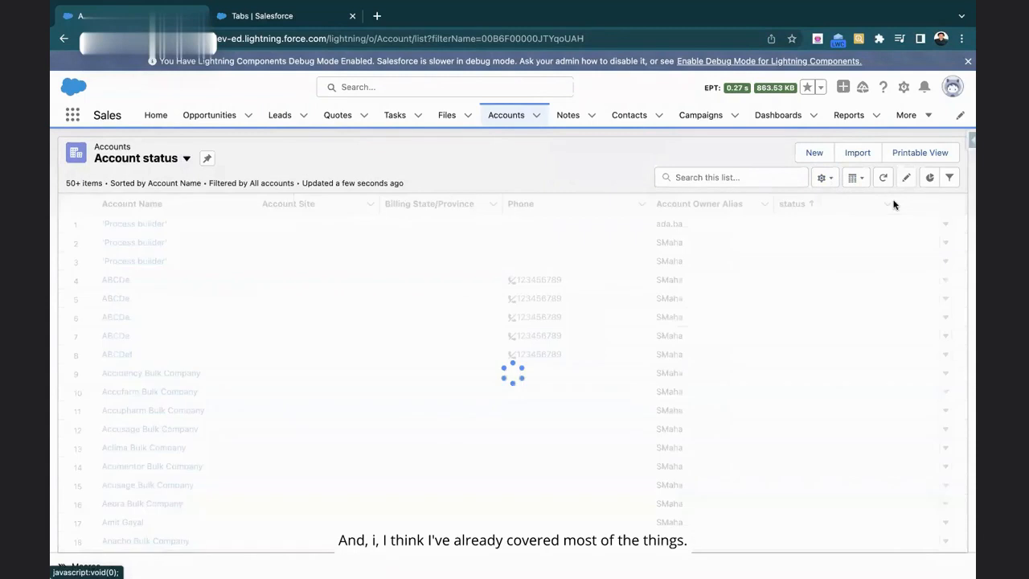
pyautogui.click(882, 181)
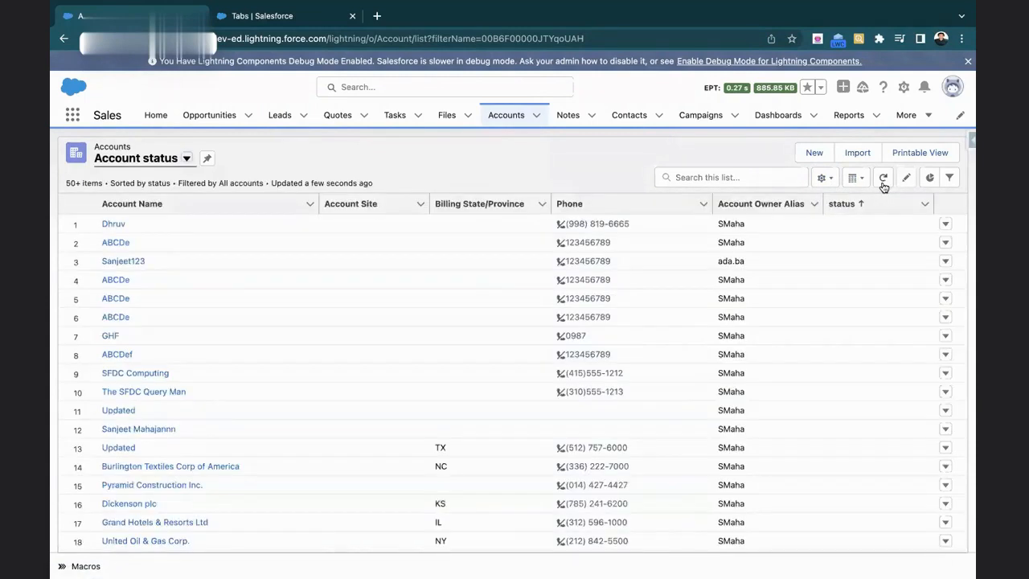
# Check the printable view of the Account status list and the form for a new account, leaving both.
pyautogui.click(932, 158)
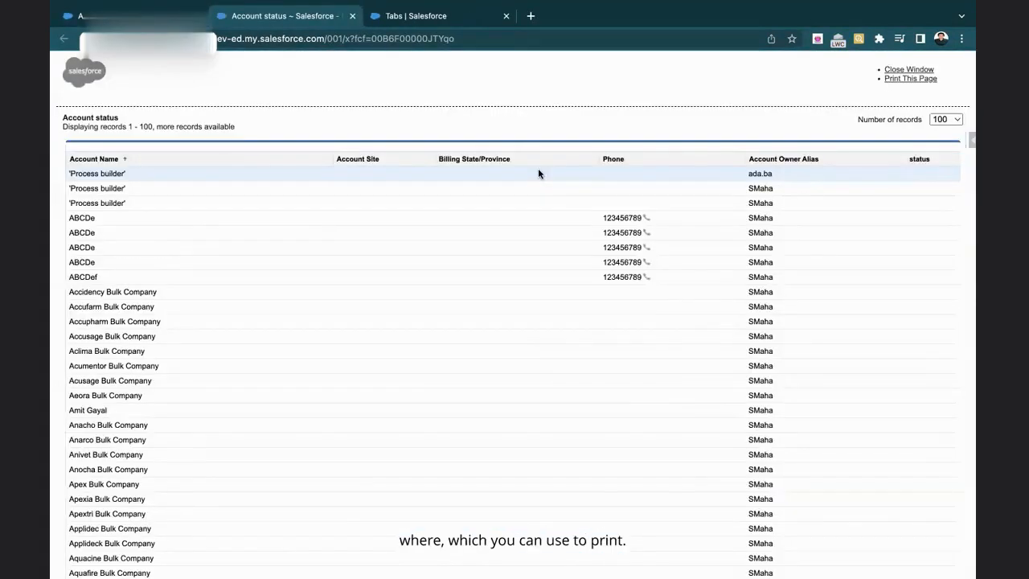
pyautogui.click(352, 17)
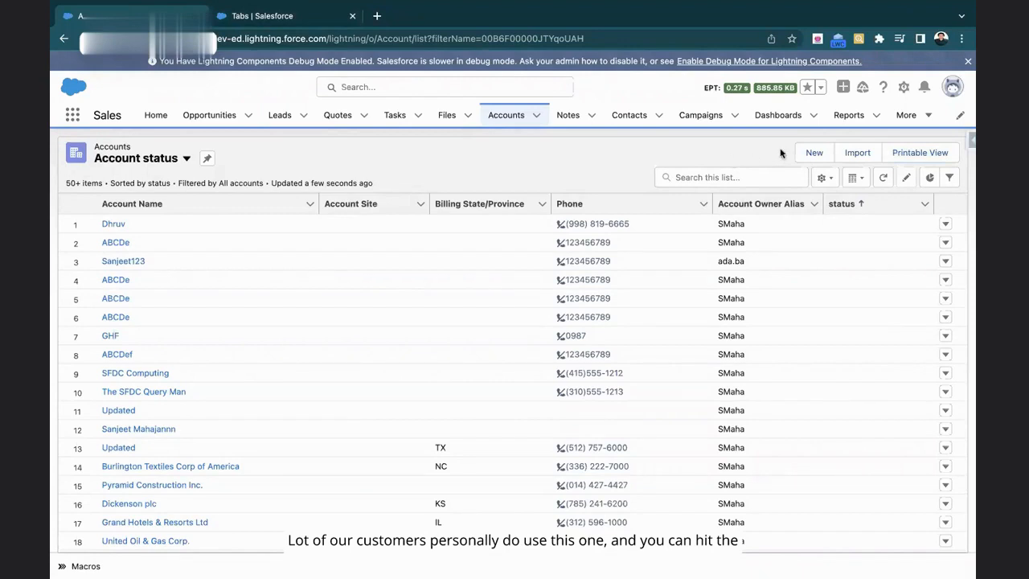
pyautogui.click(808, 152)
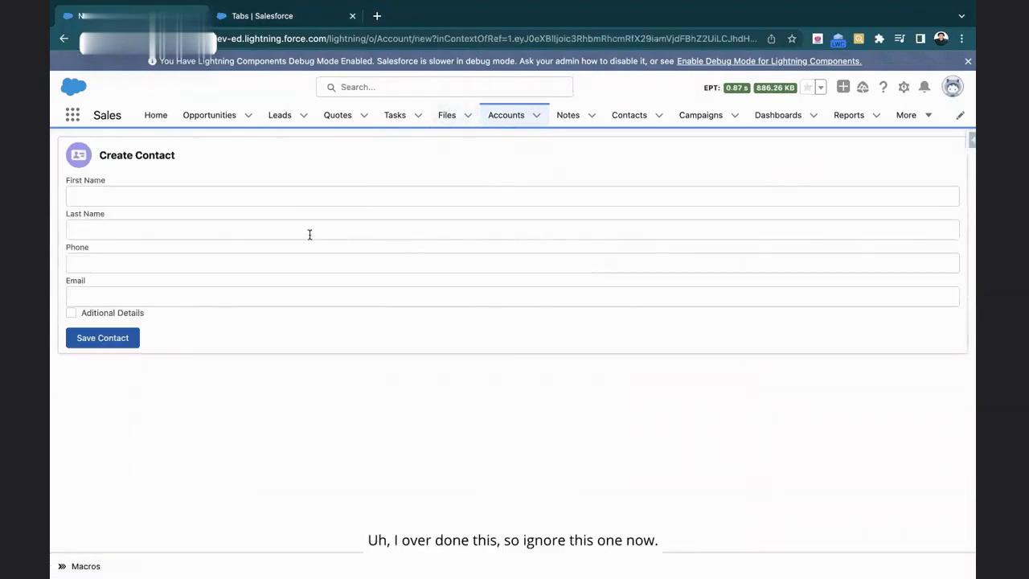
pyautogui.click(62, 39)
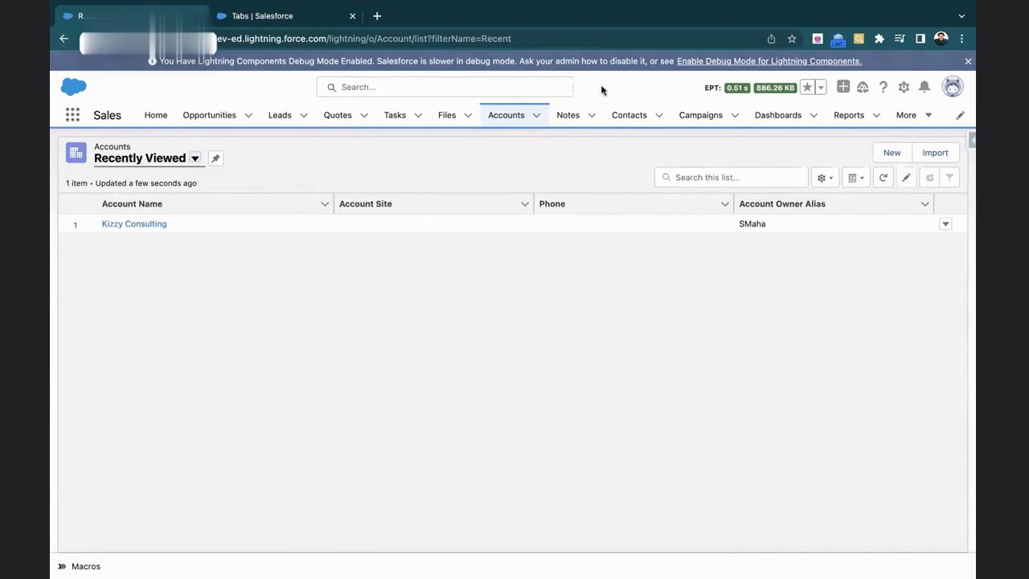
pyautogui.moveTo(596, 7)
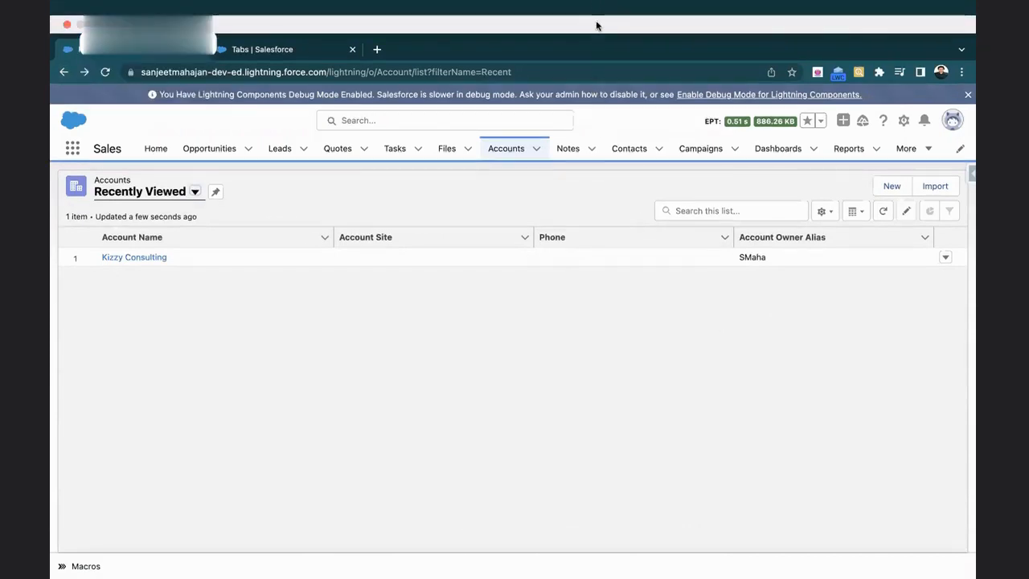